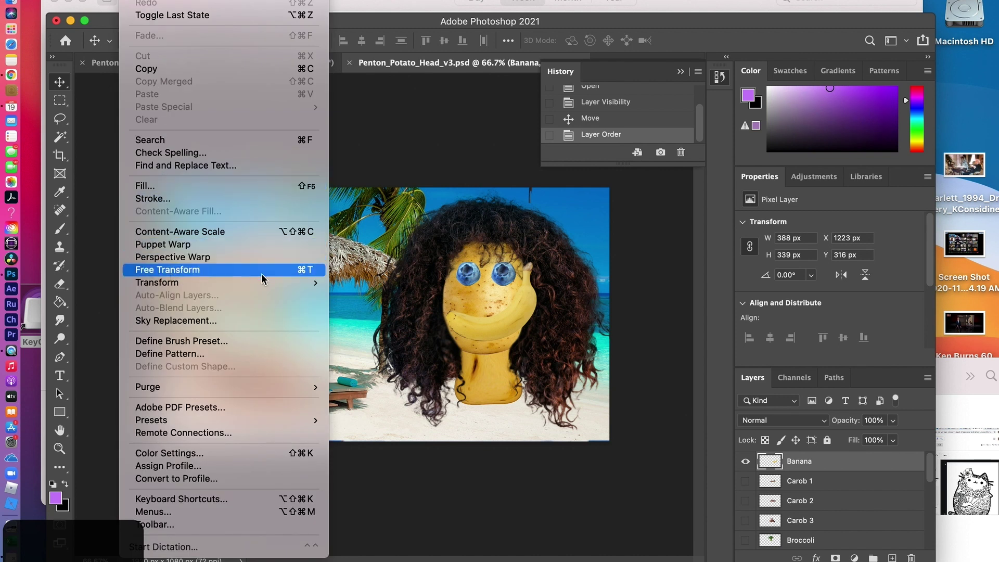
Step: Turn off Auto-Select and put the Banana layer into Free Transform, grabbing a corner handle
{"action": "left_click", "coordinate": [468, 156]}
{"action": "key", "text": "super"}
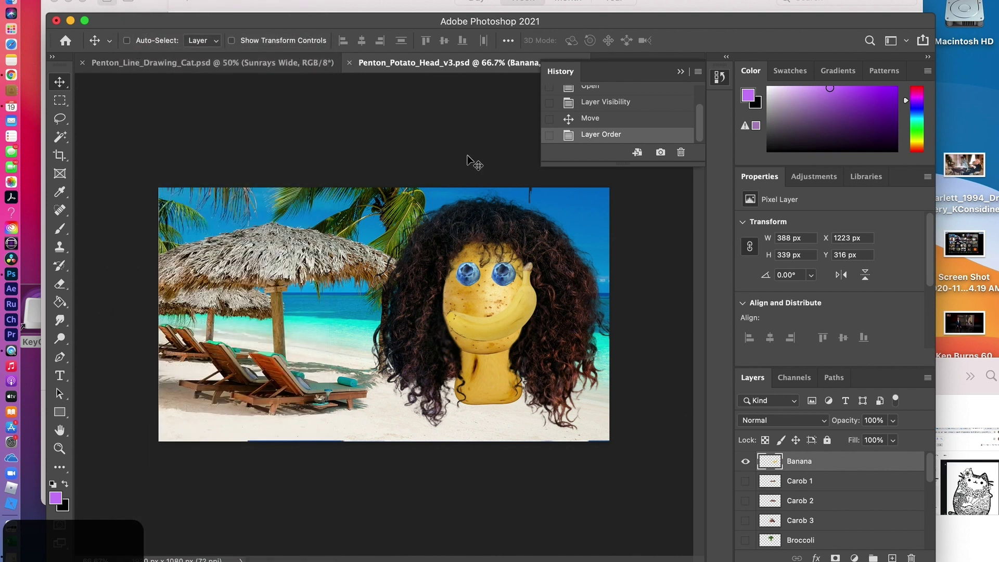
{"action": "key", "text": "super+t"}
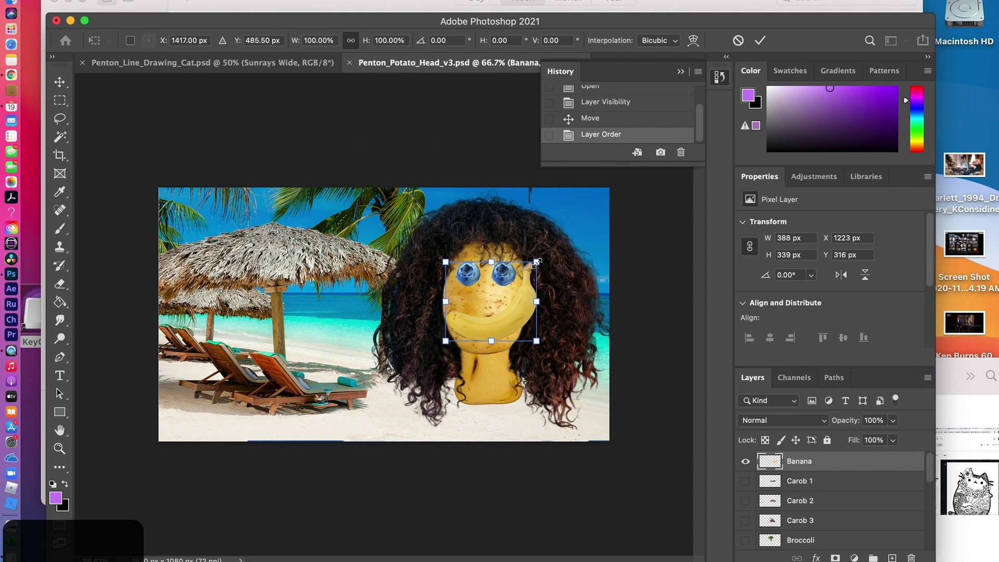
{"action": "left_click", "coordinate": [537, 262]}
Step: Shrink the banana to 274 × 156 px, tilt it into a smile, and commit the transform
{"action": "left_click_drag", "start_coordinate": [537, 262], "coordinate": [481, 312]}
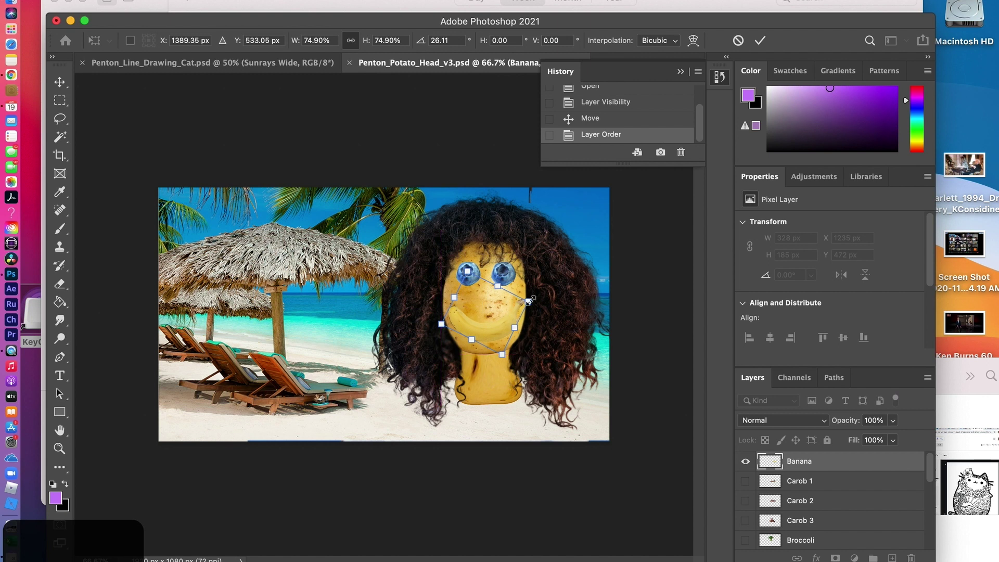
{"action": "left_click_drag", "start_coordinate": [528, 300], "coordinate": [484, 315]}
{"action": "right_click", "coordinate": [483, 314]}
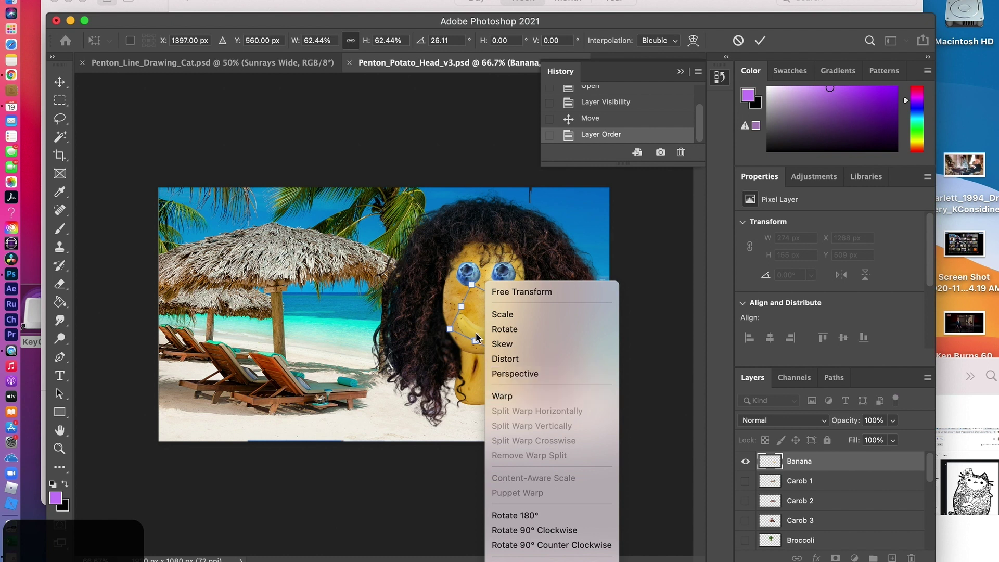
{"action": "left_click", "coordinate": [473, 317]}
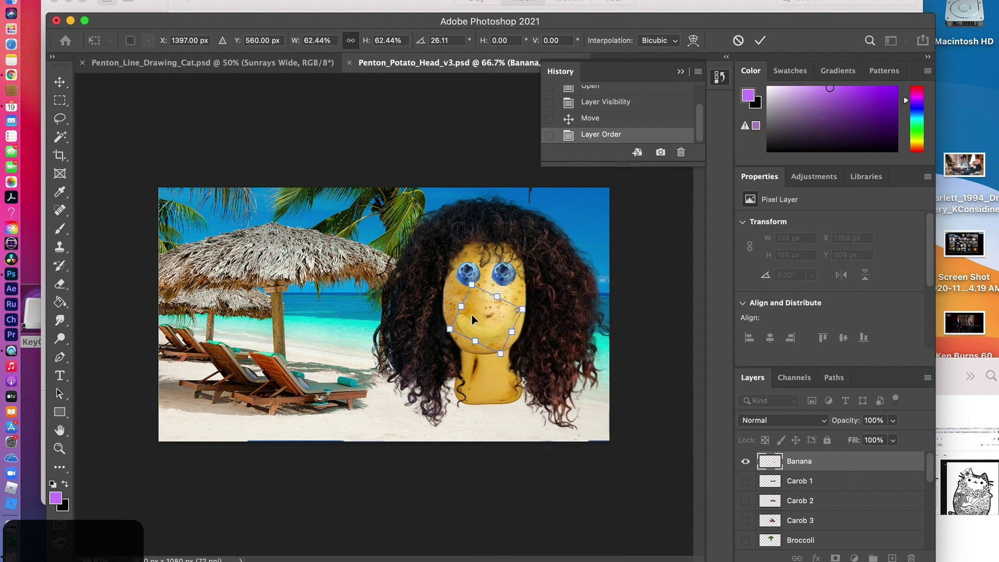
{"action": "key", "text": "Return"}
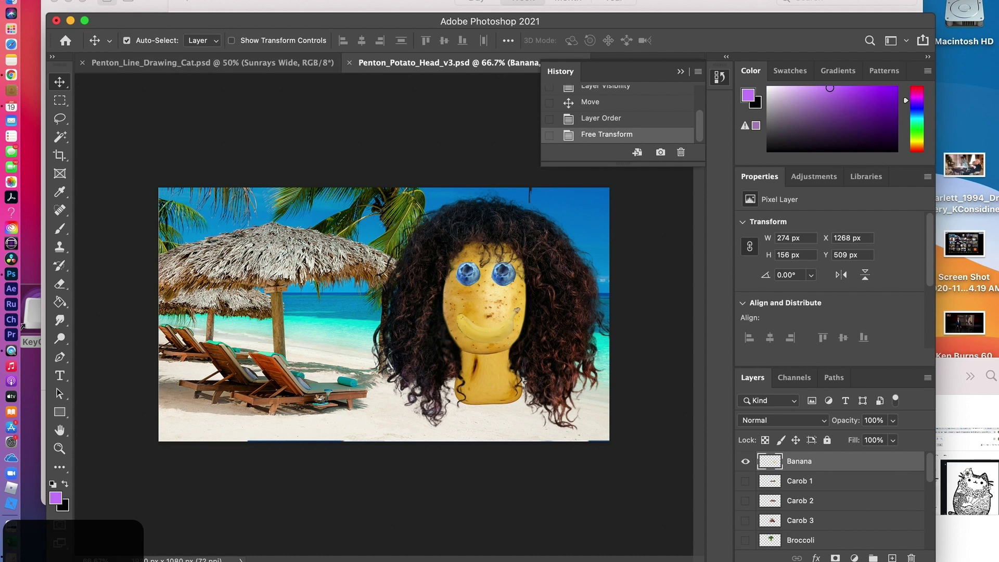
Step: Apply Hue/Saturation to the banana with Hue -47, Saturation -10 and Lightness -13
{"action": "left_click", "coordinate": [161, 0]}
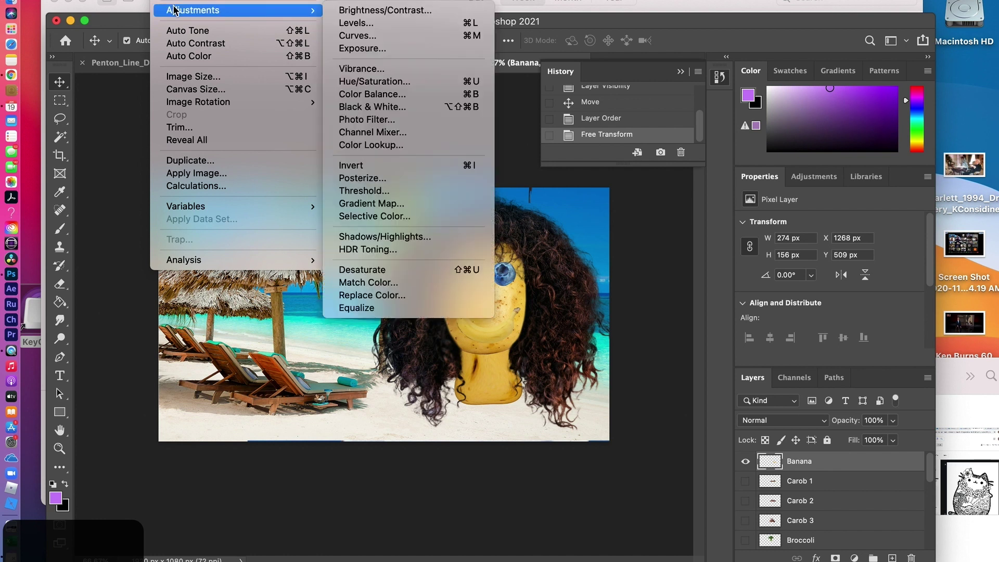
{"action": "mouse_move", "coordinate": [317, 10]}
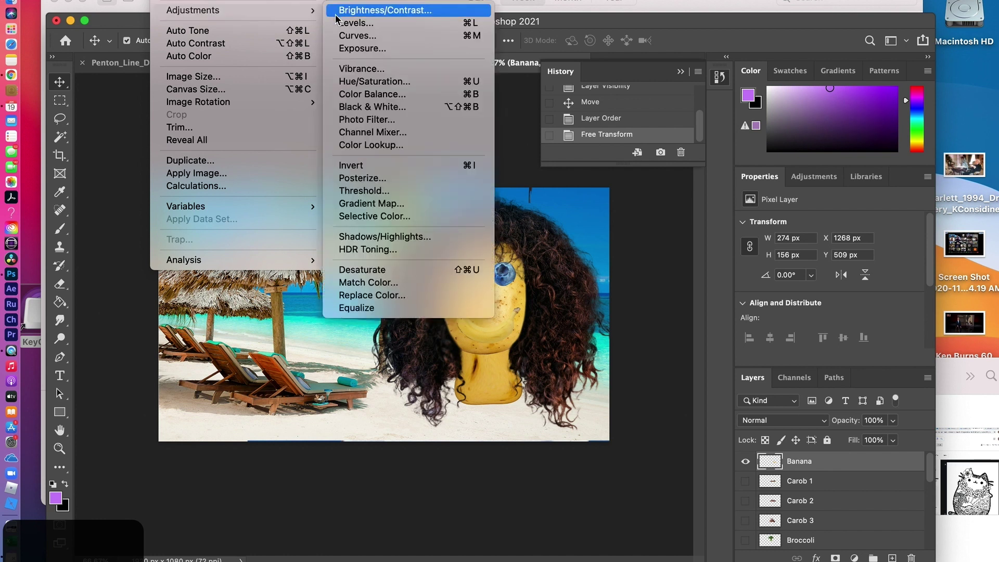
{"action": "left_click", "coordinate": [355, 83]}
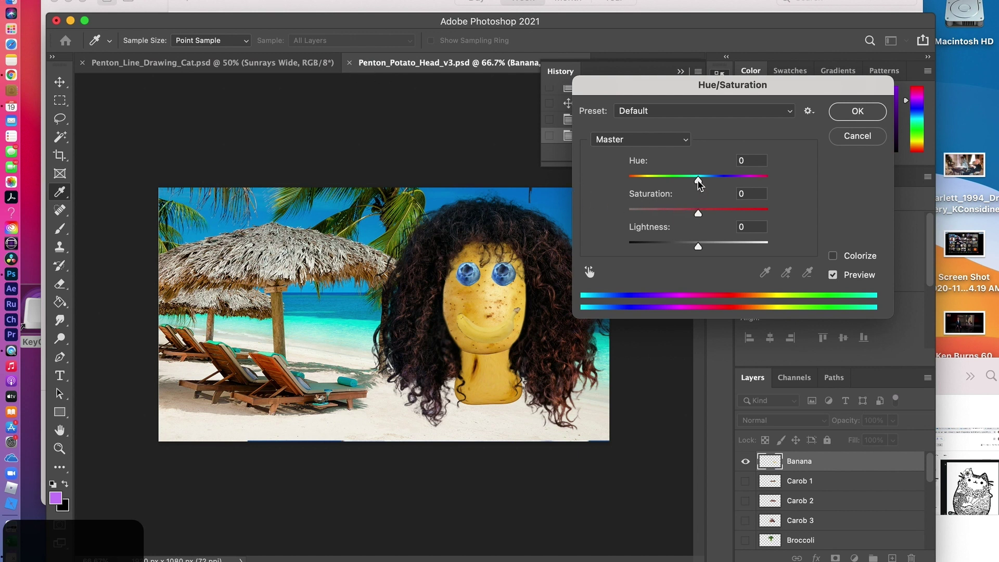
{"action": "left_click_drag", "start_coordinate": [698, 181], "coordinate": [667, 182]}
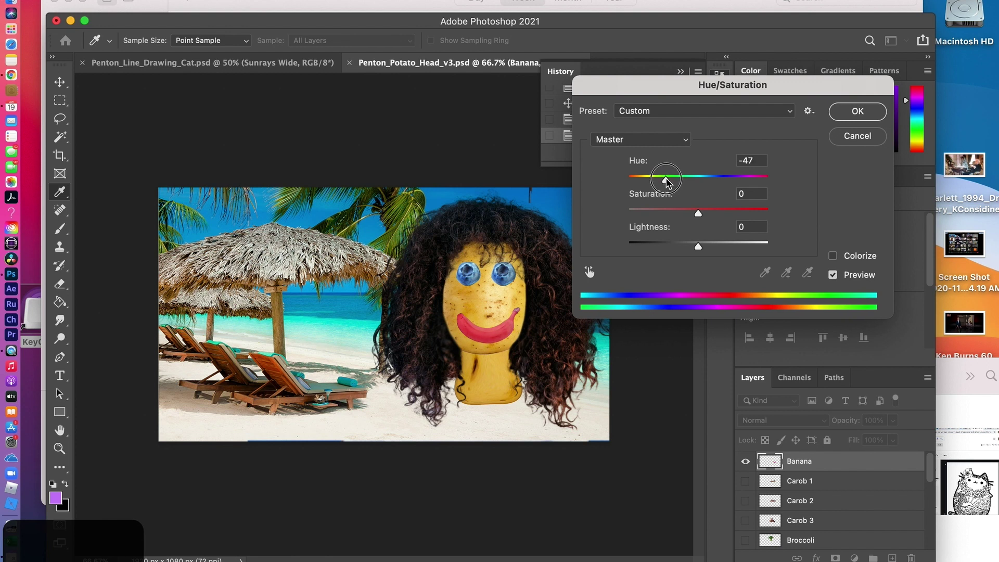
{"action": "left_click_drag", "start_coordinate": [697, 213], "coordinate": [687, 249]}
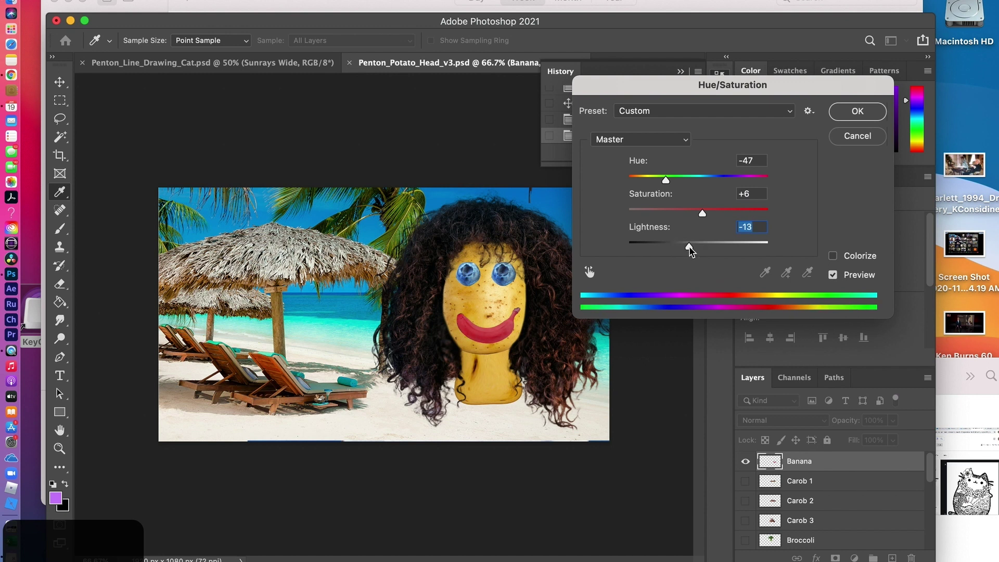
{"action": "mouse_move", "coordinate": [702, 215]}
{"action": "left_mouse_down"}
{"action": "mouse_move", "coordinate": [710, 213]}
{"action": "mouse_move", "coordinate": [691, 212]}
{"action": "left_mouse_up"}
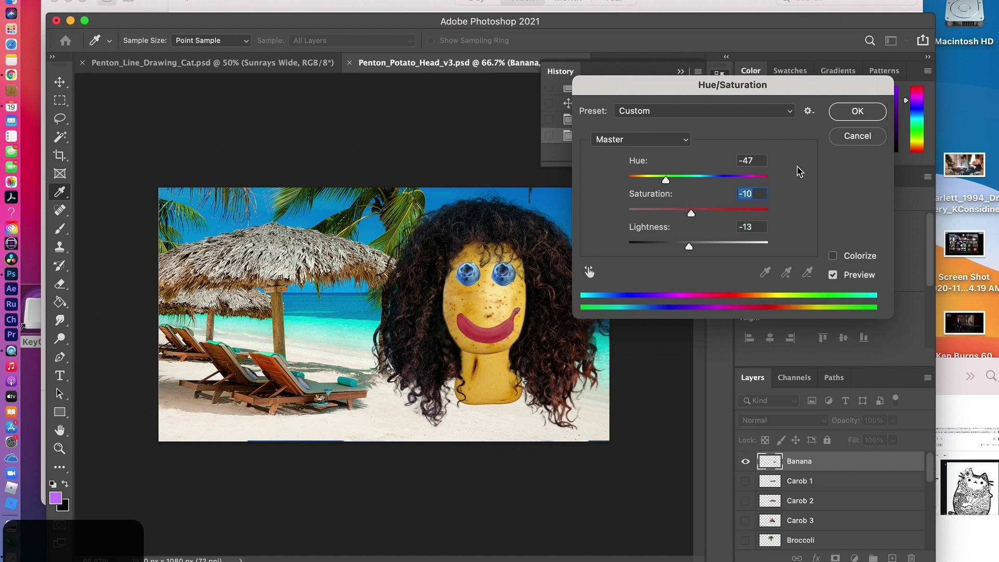
{"action": "left_click", "coordinate": [848, 110]}
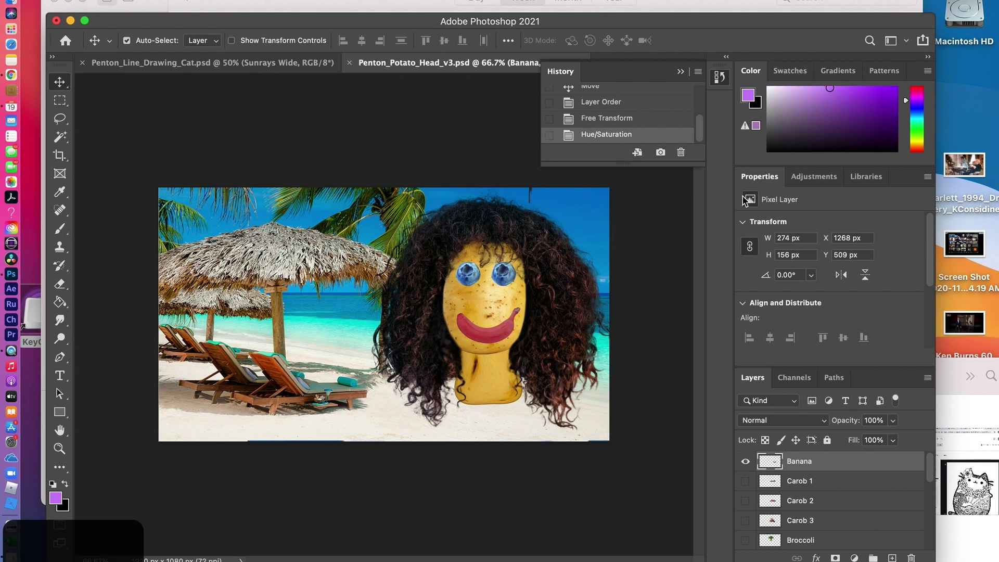
Step: Lasso a freehand area on the beach and add new Layer 5 above Banana
{"action": "left_click", "coordinate": [60, 120]}
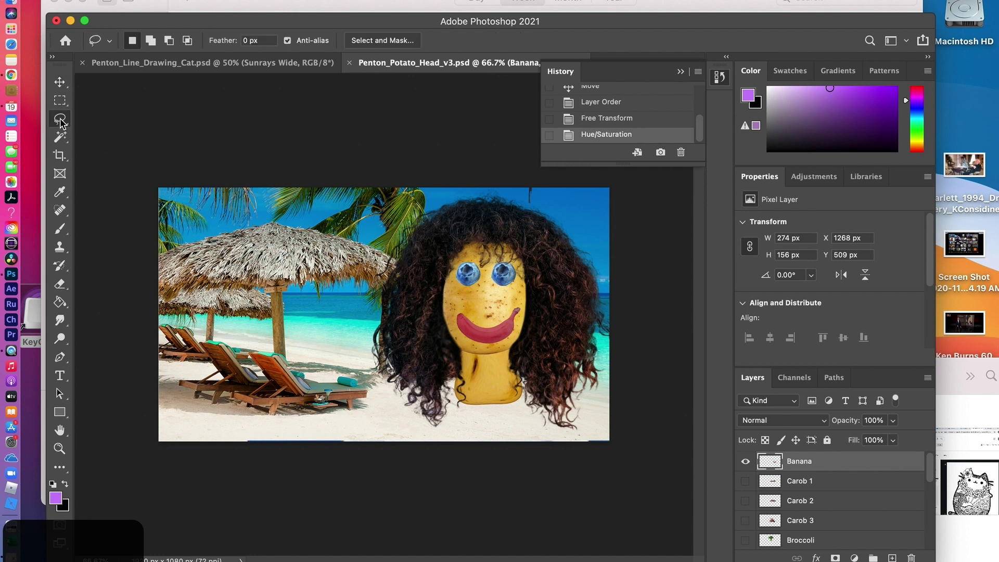
{"action": "mouse_move", "coordinate": [300, 293]}
{"action": "left_mouse_down"}
{"action": "mouse_move", "coordinate": [301, 331]}
{"action": "mouse_move", "coordinate": [348, 369]}
{"action": "mouse_move", "coordinate": [384, 347]}
{"action": "mouse_move", "coordinate": [346, 290]}
{"action": "mouse_move", "coordinate": [300, 294]}
{"action": "left_mouse_up"}
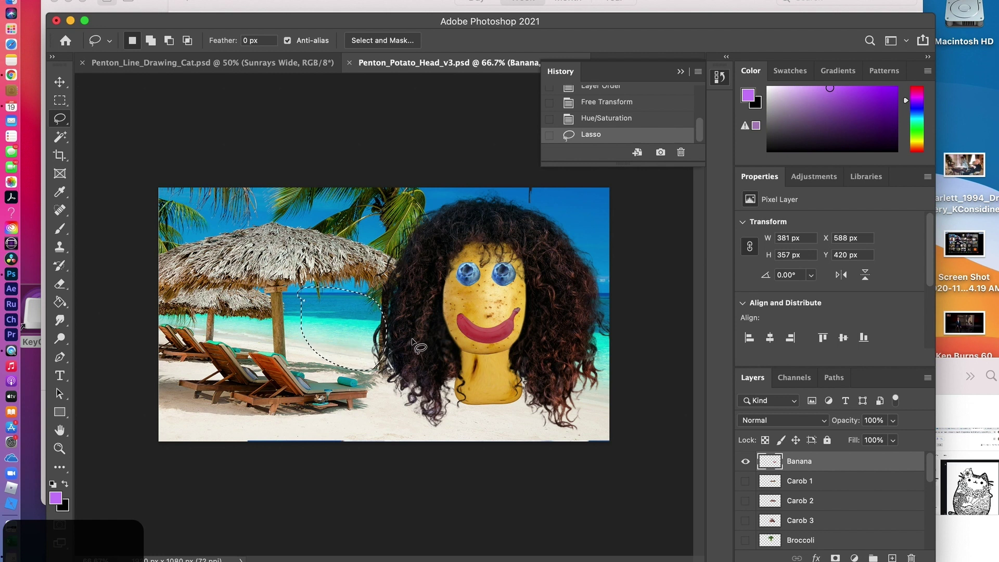
{"action": "left_click", "coordinate": [891, 558]}
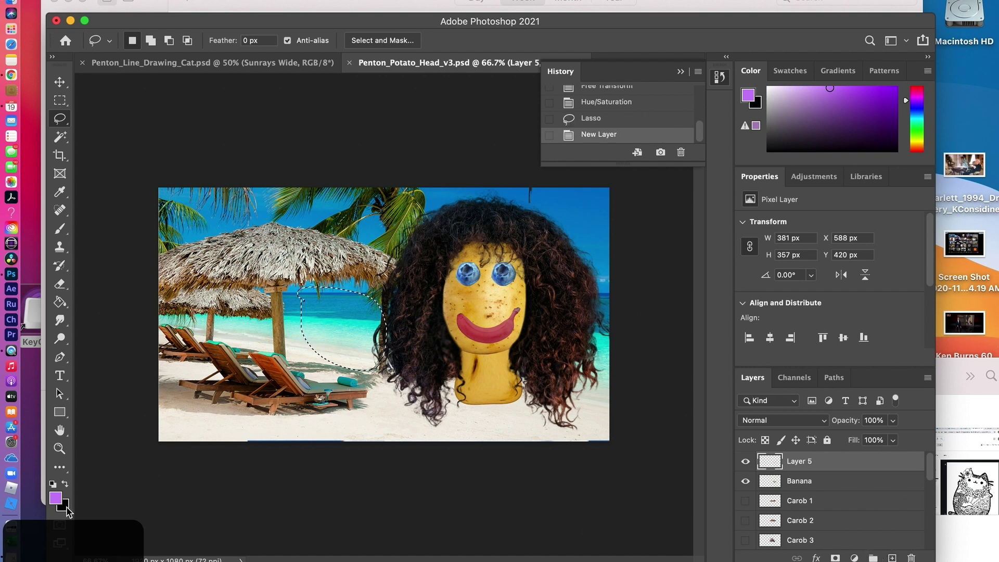
Step: Paint the lassoed area purple with an enlarged brush, then deselect
{"action": "left_click", "coordinate": [62, 227]}
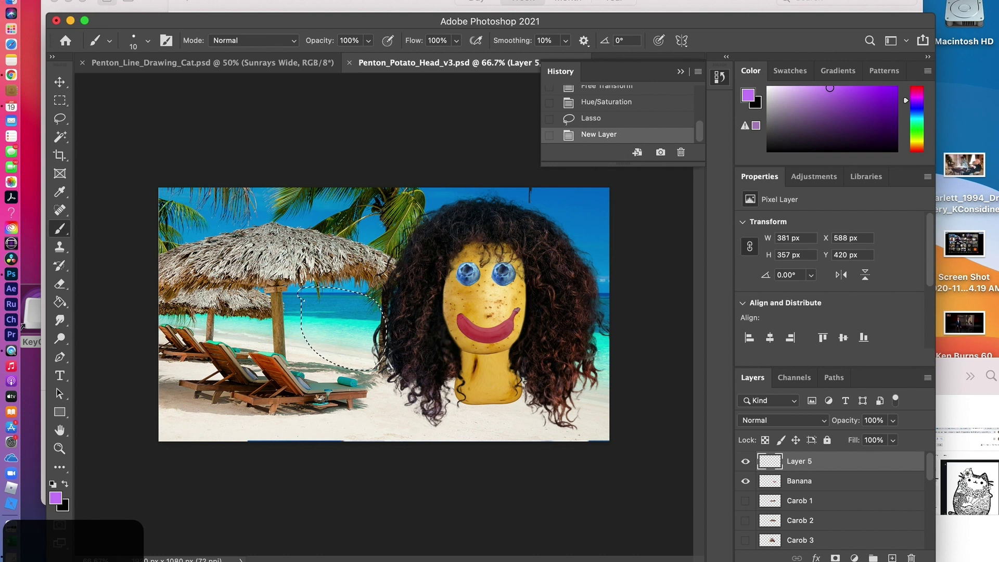
{"action": "key", "text": "bracketright"}
{"action": "key", "text": "bracketright"}
{"action": "key", "text": "bracketright"}
{"action": "key", "text": "bracketright"}
{"action": "key", "text": "bracketright"}
{"action": "key", "text": "bracketright"}
{"action": "key", "text": "bracketright"}
{"action": "key", "text": "bracketright"}
{"action": "key", "text": "bracketright"}
{"action": "key", "text": "bracketright"}
{"action": "key", "text": "bracketright"}
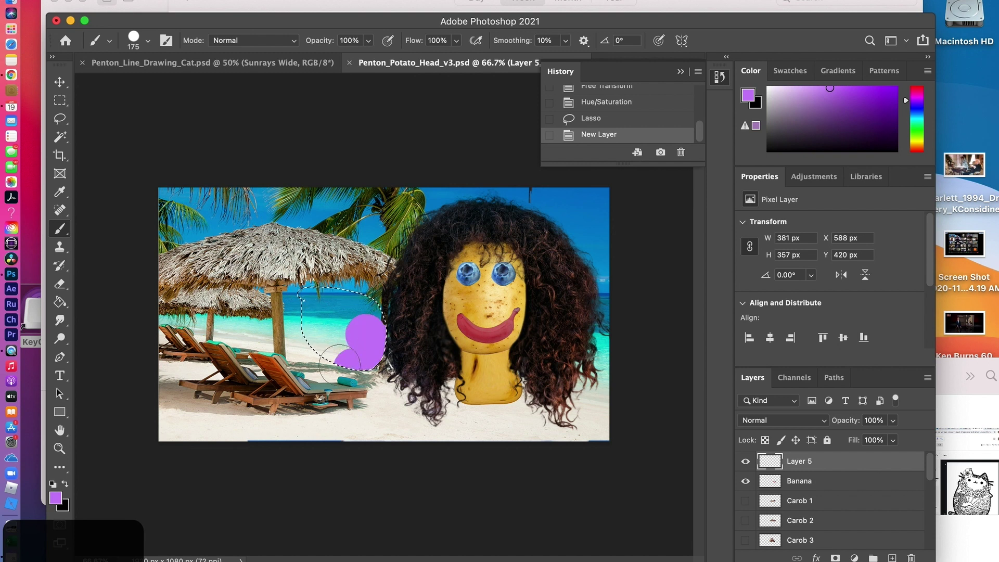
{"action": "left_click_drag", "start_coordinate": [333, 323], "coordinate": [346, 338]}
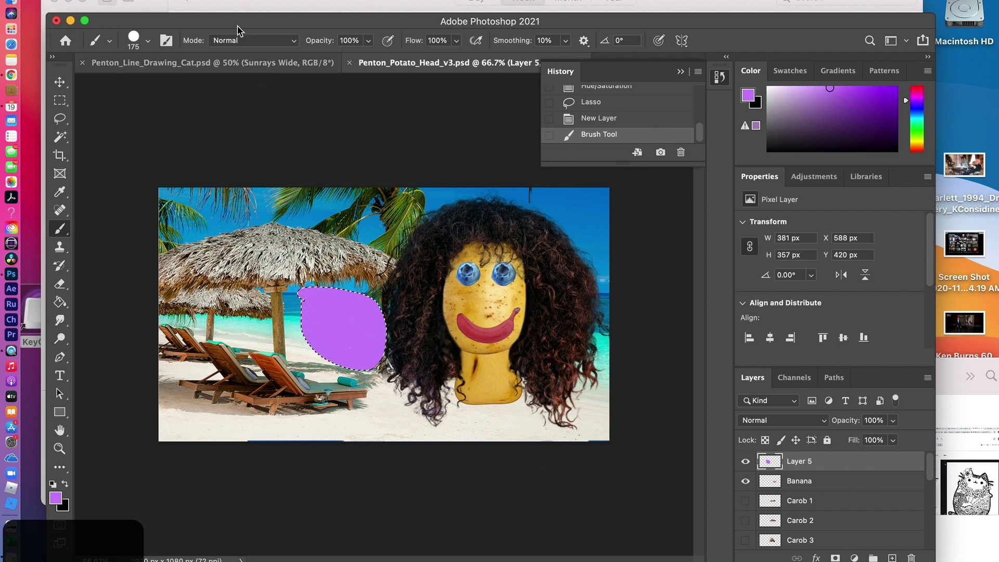
{"action": "left_click", "coordinate": [284, 1]}
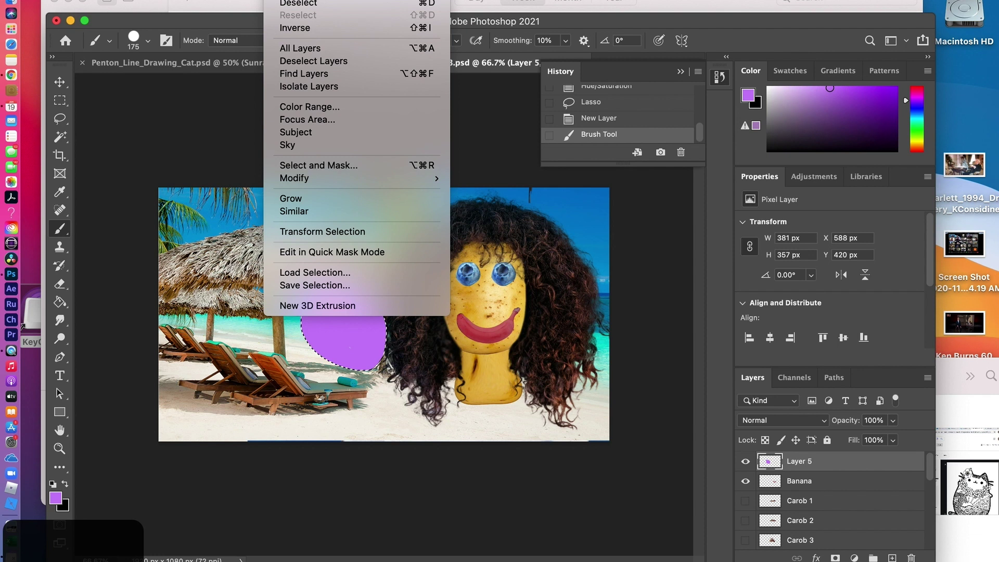
{"action": "left_click", "coordinate": [294, 3]}
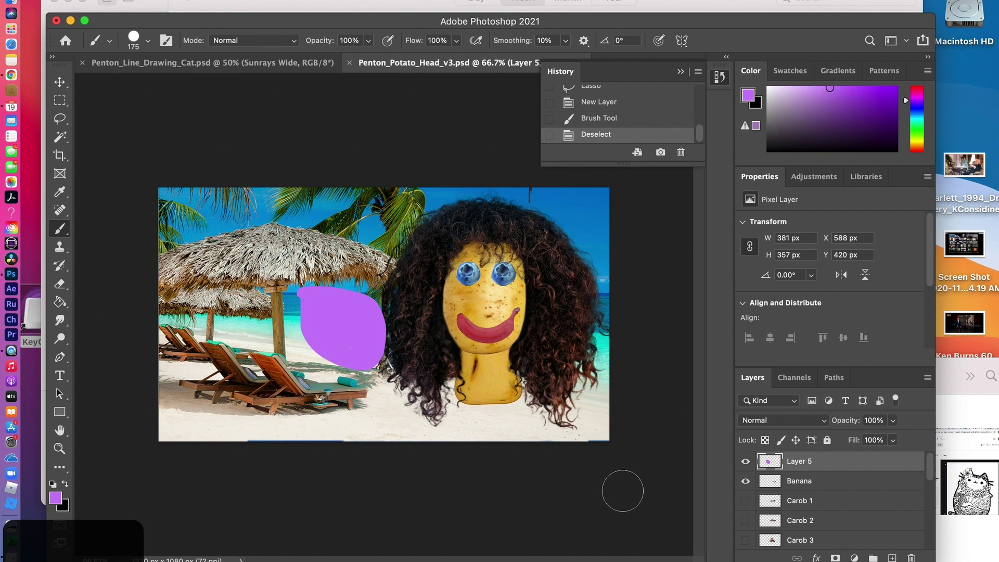
{"action": "left_click", "coordinate": [64, 140]}
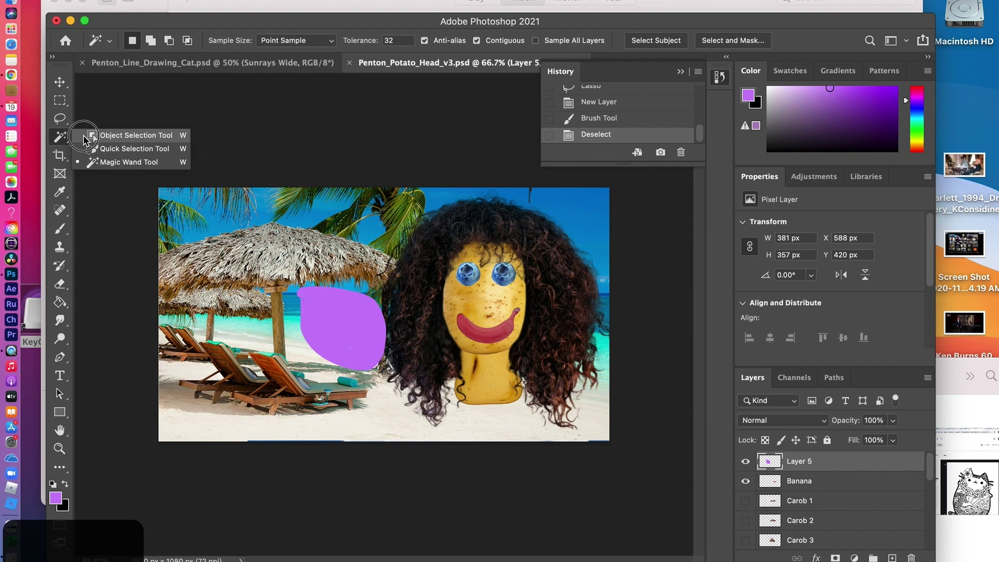
Step: Browse the Object Selection, Lasso and Marquee tool flyouts, then choose the Quick Selection Tool
{"action": "left_click", "coordinate": [86, 137]}
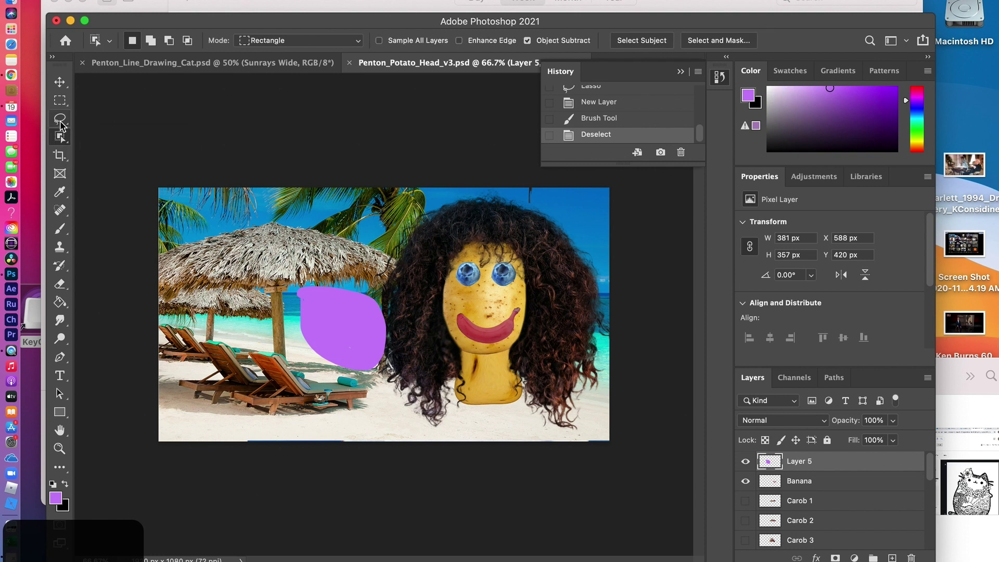
{"action": "left_click", "coordinate": [61, 121]}
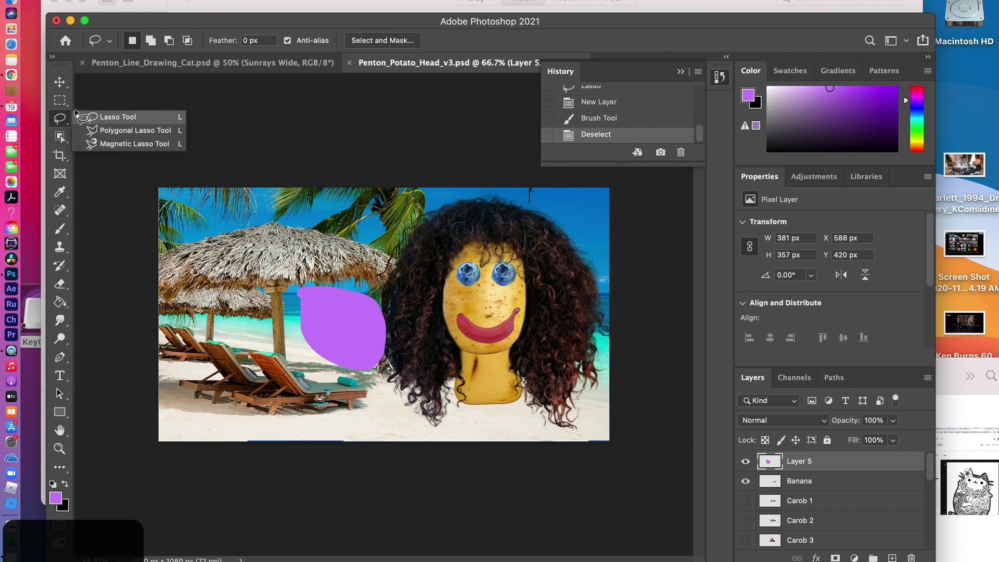
{"action": "left_click", "coordinate": [60, 102]}
{"action": "left_click", "coordinate": [60, 103]}
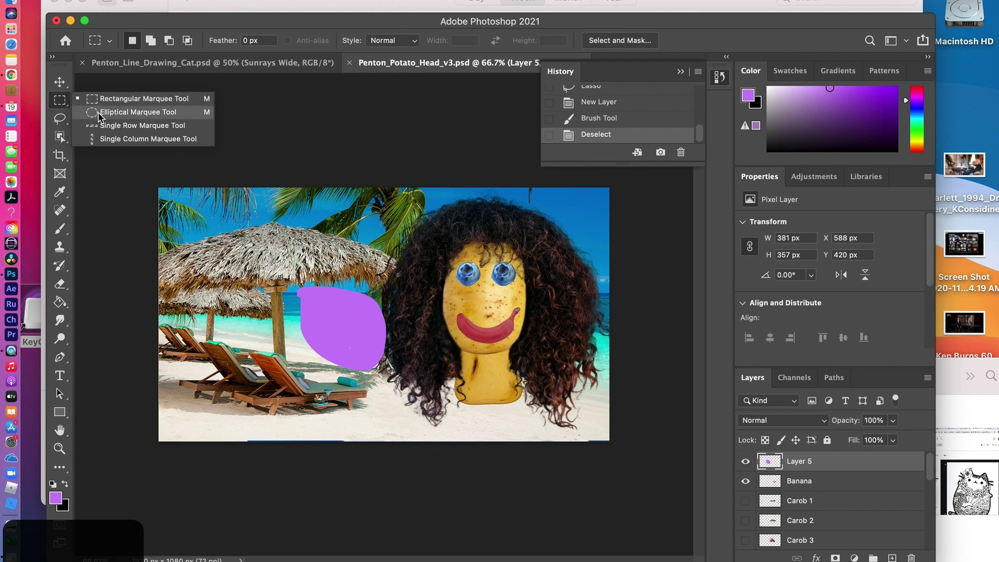
{"action": "left_click", "coordinate": [58, 104]}
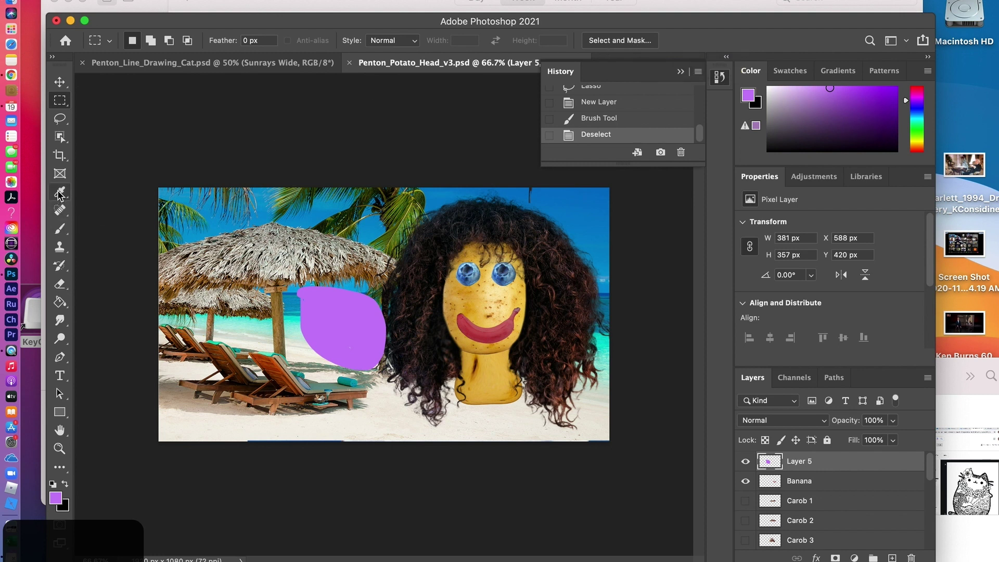
{"action": "left_click", "coordinate": [59, 137]}
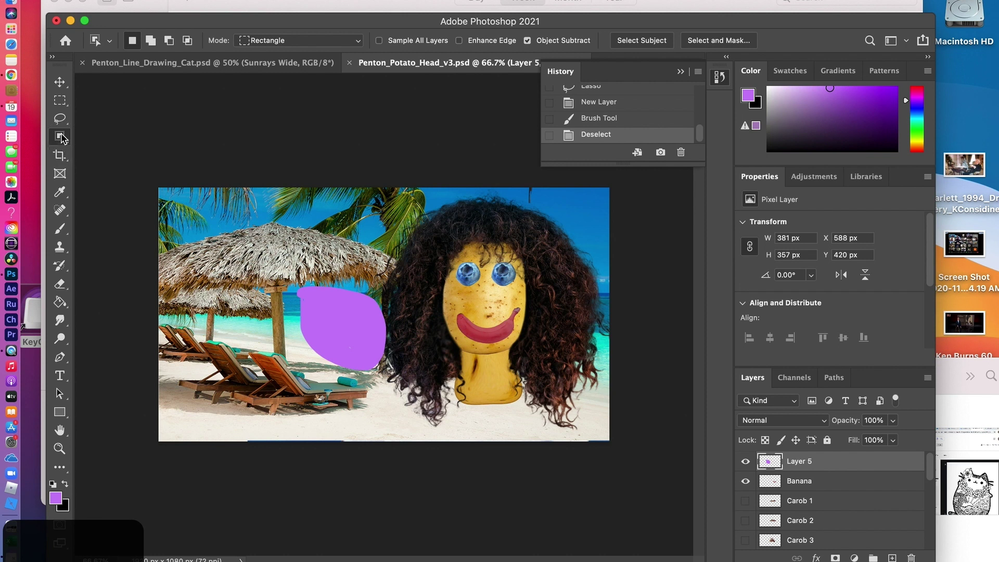
{"action": "left_click", "coordinate": [61, 138]}
{"action": "left_click", "coordinate": [94, 147]}
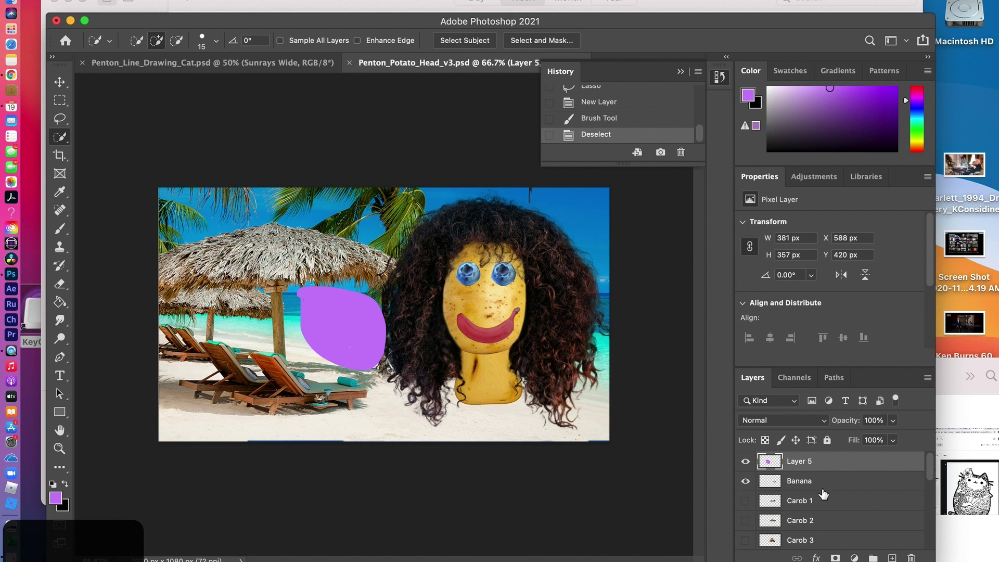
Step: Show Layer 4's woman photo, move it to the top of the stack, and start selecting her hair
{"action": "scroll", "coordinate": [822, 493], "scroll_direction": "down", "scroll_amount": 4}
{"action": "scroll", "coordinate": [822, 493], "scroll_direction": "down", "scroll_amount": 2}
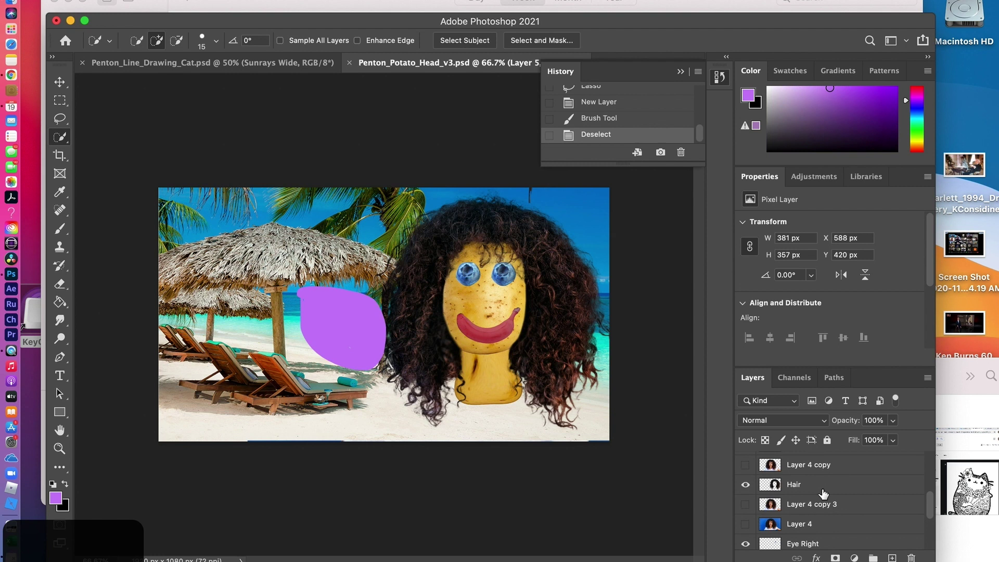
{"action": "left_click", "coordinate": [745, 524]}
{"action": "left_click", "coordinate": [801, 525]}
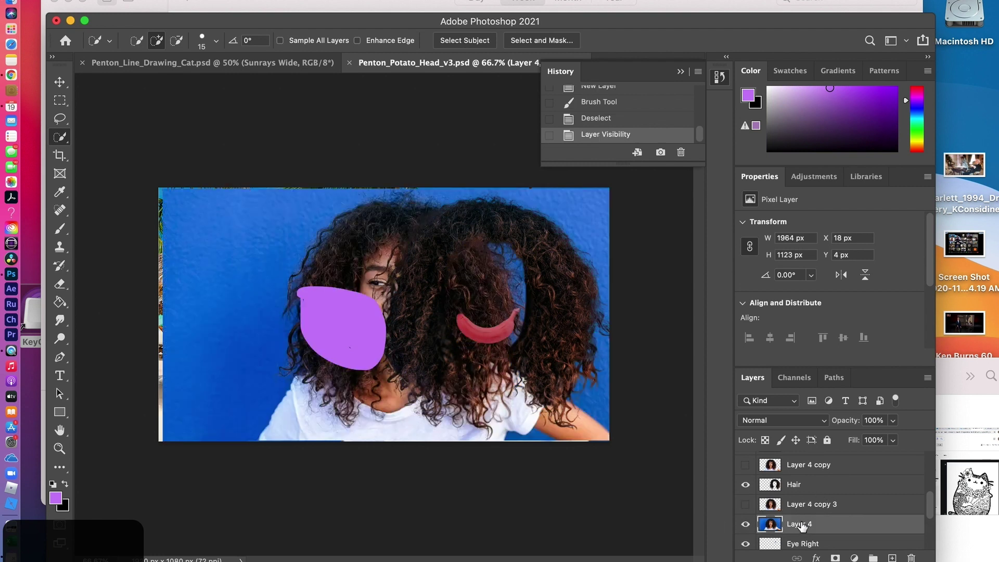
{"action": "left_click_drag", "start_coordinate": [801, 526], "coordinate": [793, 460]}
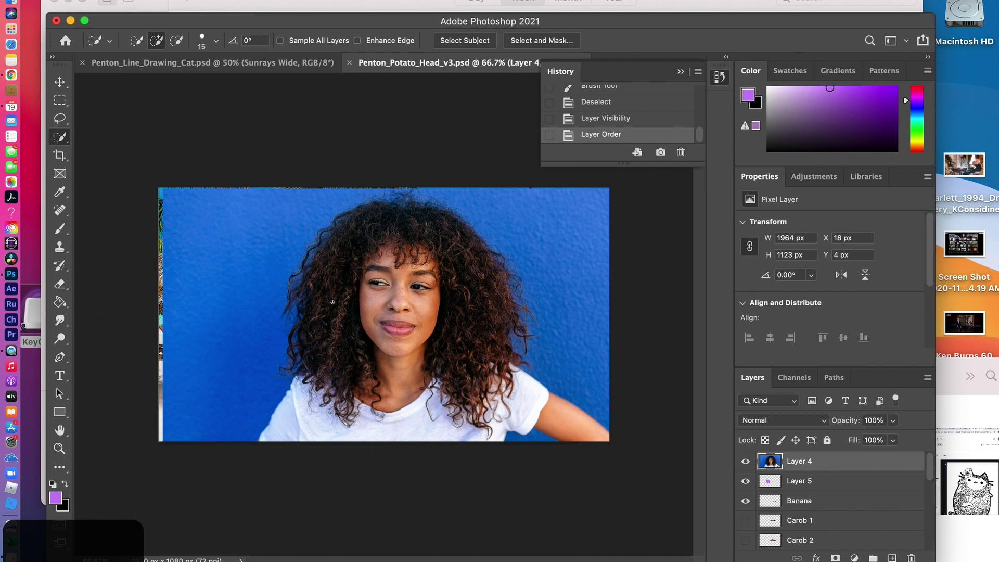
{"action": "key", "text": "bracketright"}
{"action": "key", "text": "bracketright"}
{"action": "key", "text": "bracketright"}
{"action": "key", "text": "bracketright"}
{"action": "key", "text": "bracketright"}
{"action": "key", "text": "bracketright"}
{"action": "key", "text": "bracketright"}
{"action": "mouse_move", "coordinate": [332, 301]}
{"action": "left_mouse_down"}
{"action": "mouse_move", "coordinate": [334, 346]}
{"action": "mouse_move", "coordinate": [328, 297]}
{"action": "mouse_move", "coordinate": [352, 241]}
{"action": "mouse_move", "coordinate": [370, 225]}
{"action": "mouse_move", "coordinate": [419, 225]}
{"action": "mouse_move", "coordinate": [454, 247]}
{"action": "mouse_move", "coordinate": [468, 274]}
{"action": "mouse_move", "coordinate": [484, 338]}
{"action": "mouse_move", "coordinate": [475, 335]}
{"action": "left_mouse_up"}
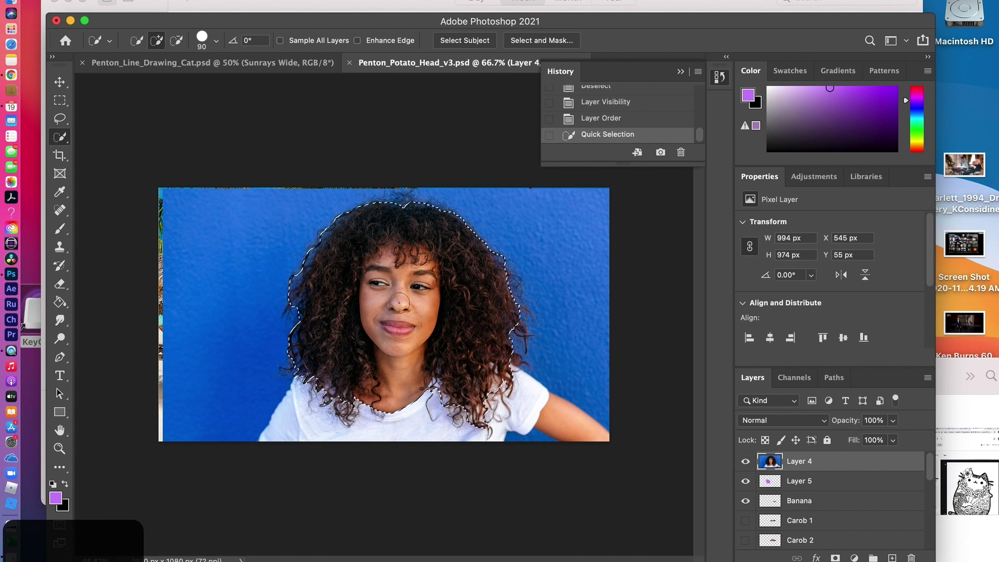
Step: Use Select Subject to select the whole woman, discarding the rough hair selection
{"action": "left_click", "coordinate": [60, 137]}
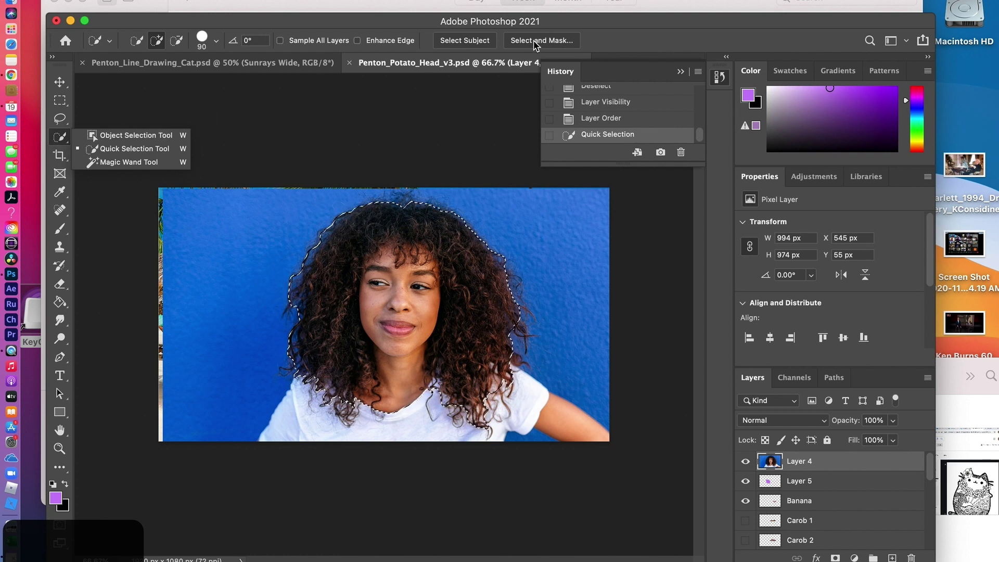
{"action": "left_click", "coordinate": [467, 42]}
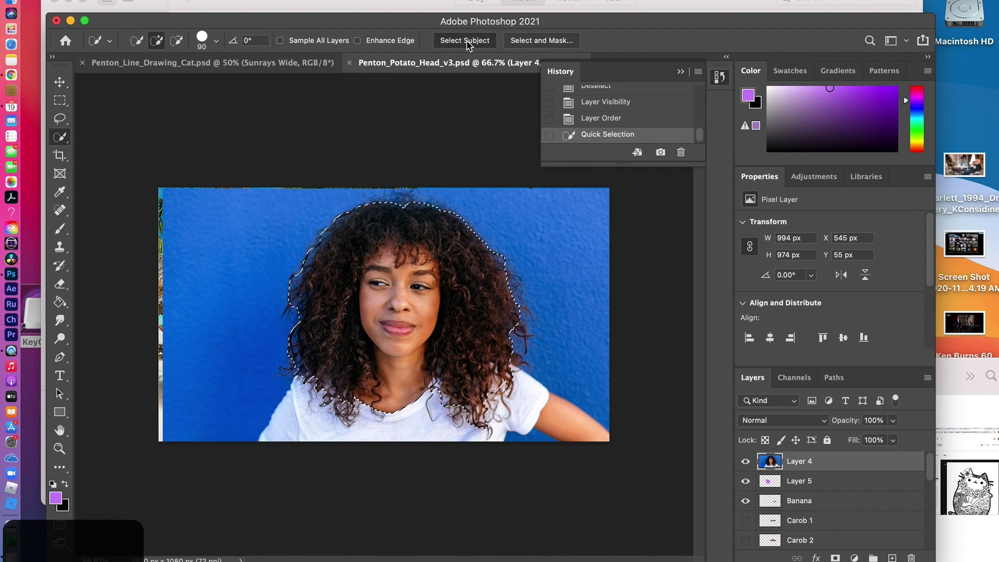
{"action": "left_click", "coordinate": [515, 215]}
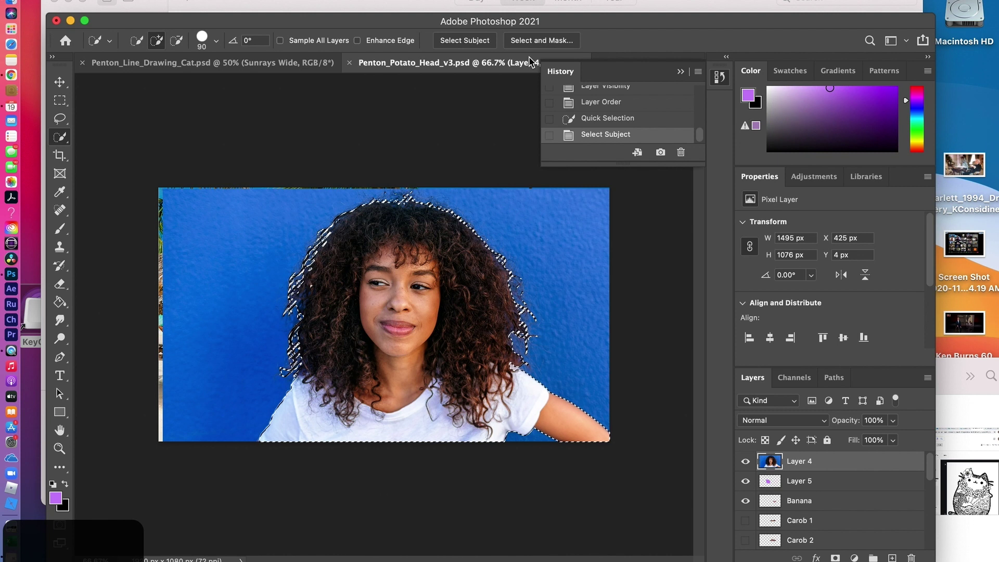
{"action": "left_click", "coordinate": [537, 41]}
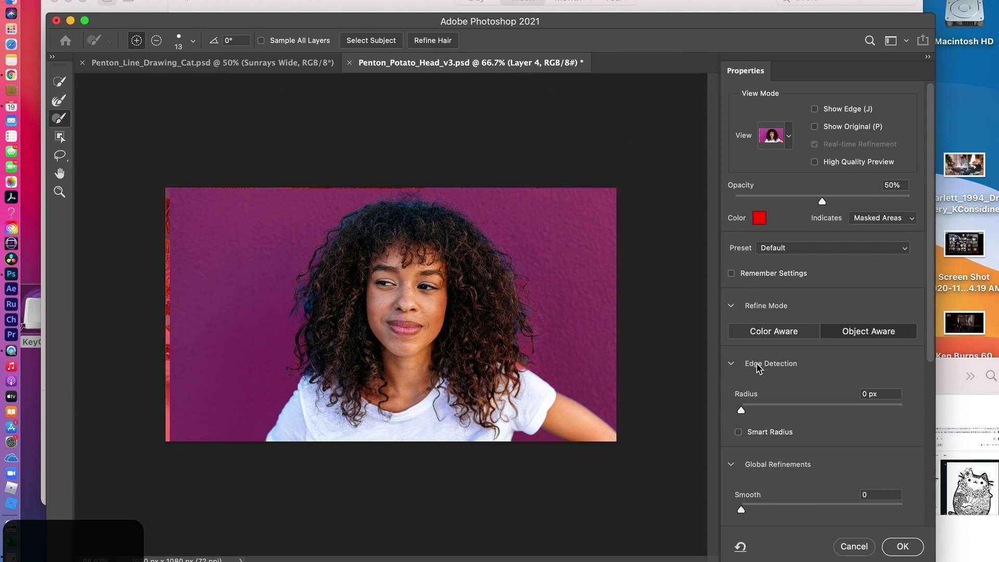
Step: In Select and Mask, set Output To New Layer, creating Layer 4 copy 4
{"action": "scroll", "coordinate": [756, 406], "scroll_direction": "down", "scroll_amount": 3}
{"action": "scroll", "coordinate": [755, 405], "scroll_direction": "down", "scroll_amount": 3}
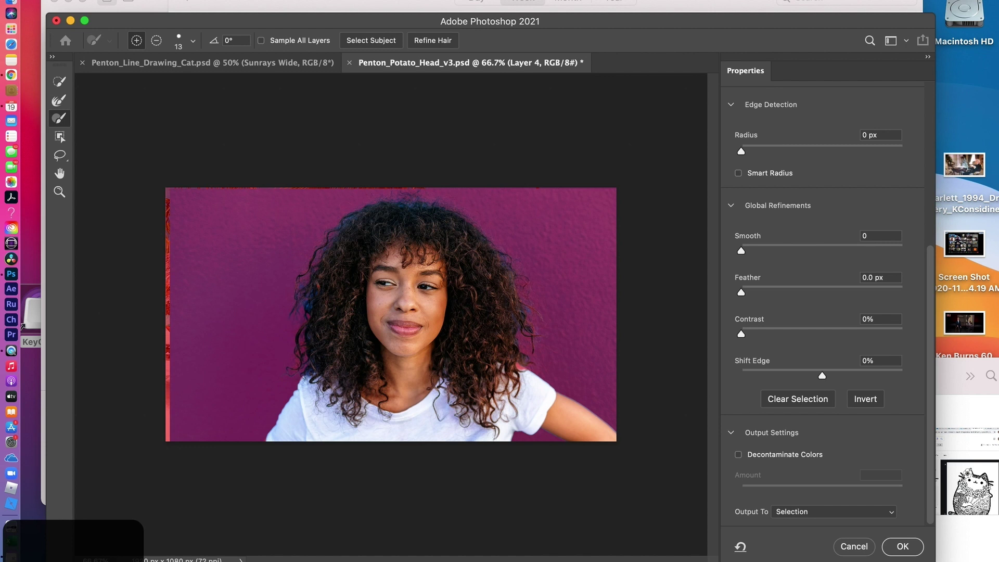
{"action": "left_click", "coordinate": [889, 514]}
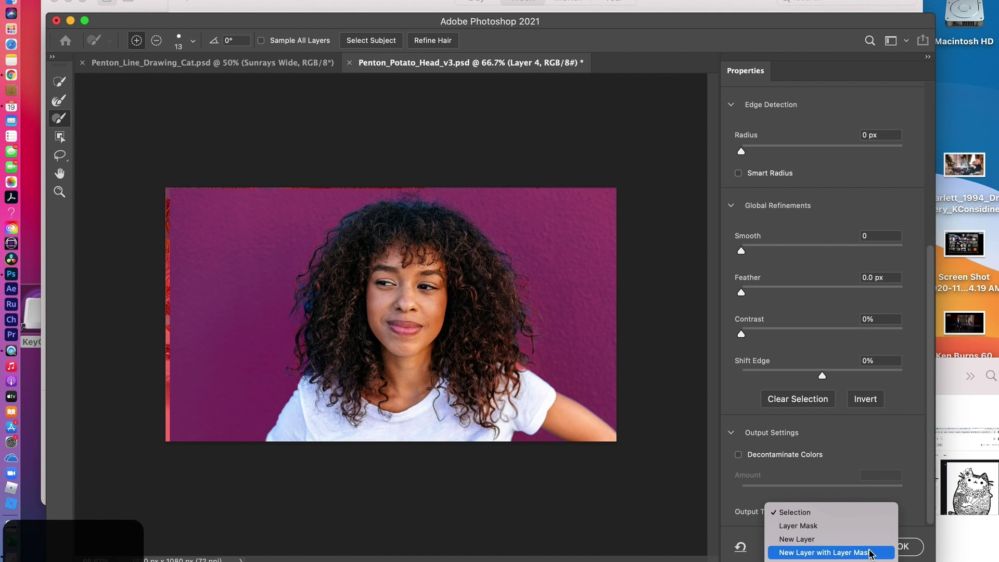
{"action": "left_click", "coordinate": [835, 541]}
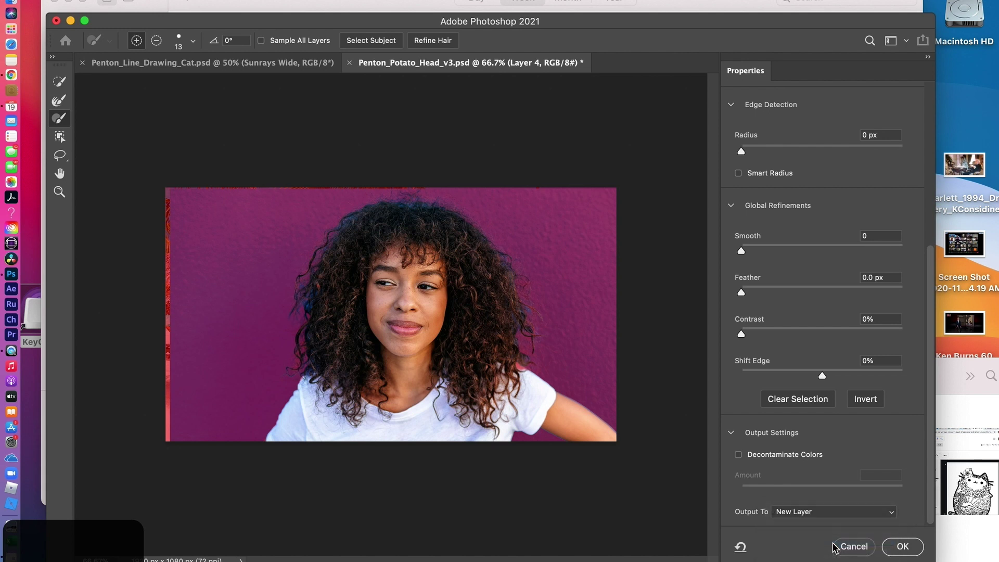
{"action": "left_click", "coordinate": [902, 547]}
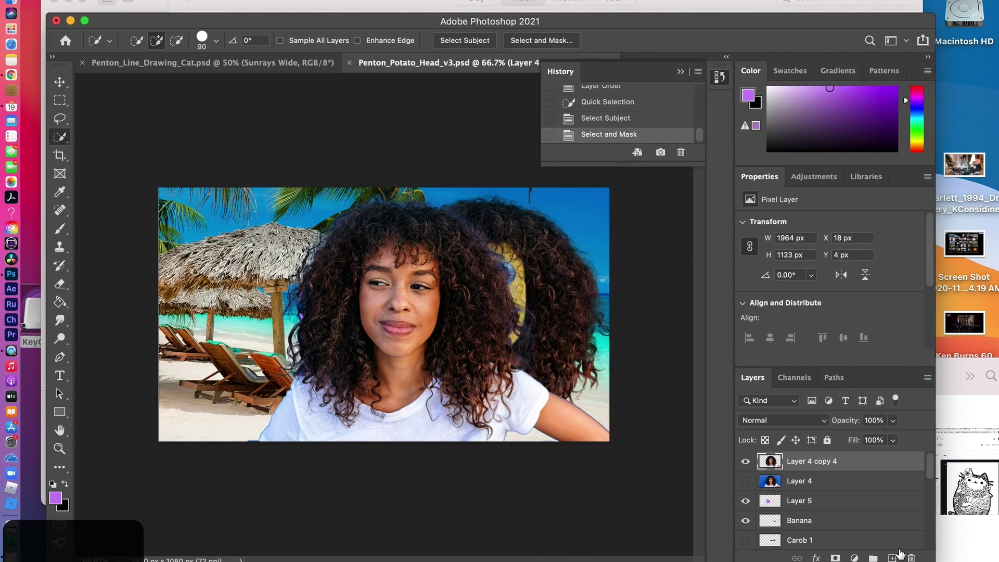
Step: Hide Layer 4 copy 4 and select Layer 5 with the Brush tool active
{"action": "left_click", "coordinate": [745, 461]}
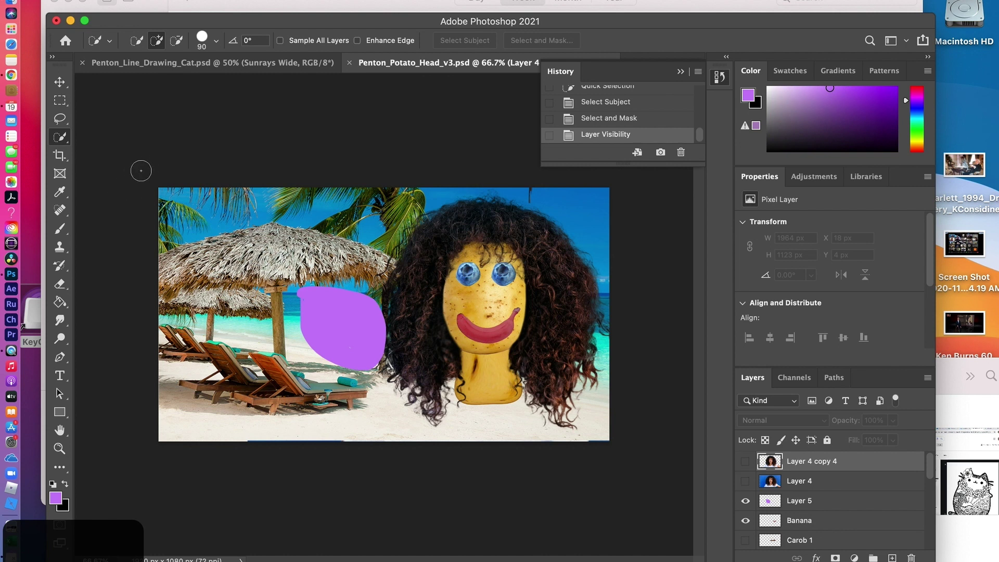
{"action": "left_click", "coordinate": [60, 228]}
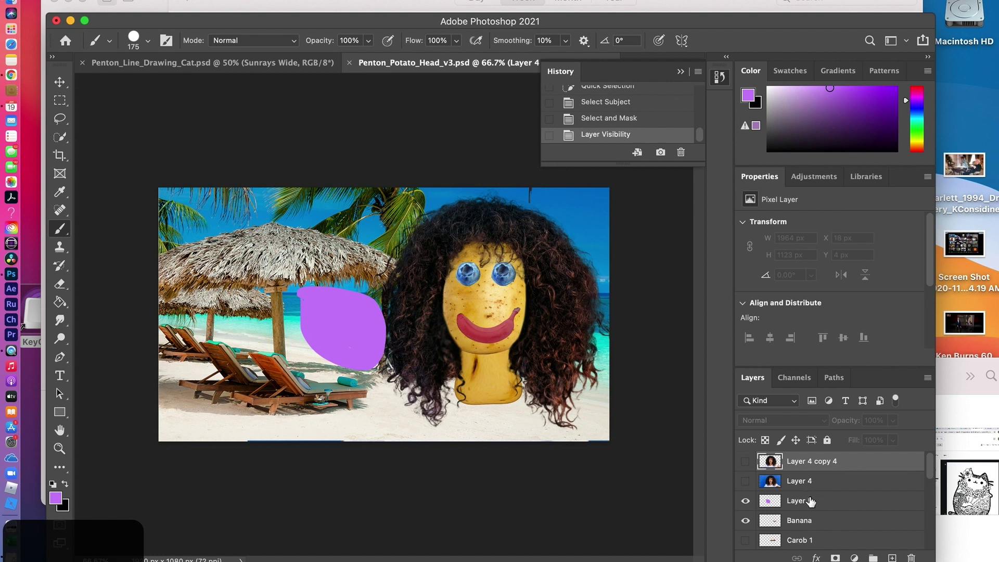
{"action": "scroll", "coordinate": [810, 503], "scroll_direction": "down", "scroll_amount": 1}
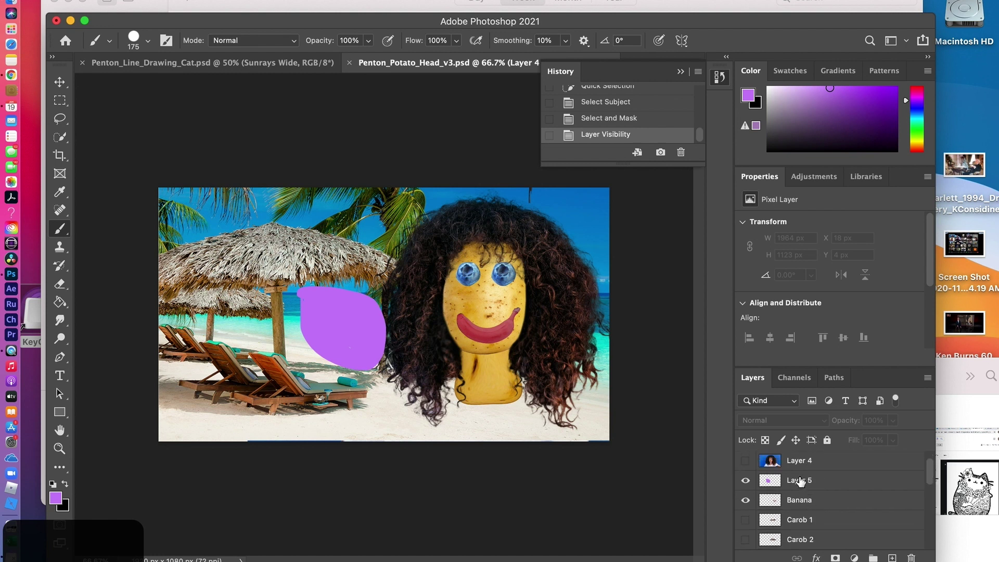
{"action": "left_click", "coordinate": [800, 480]}
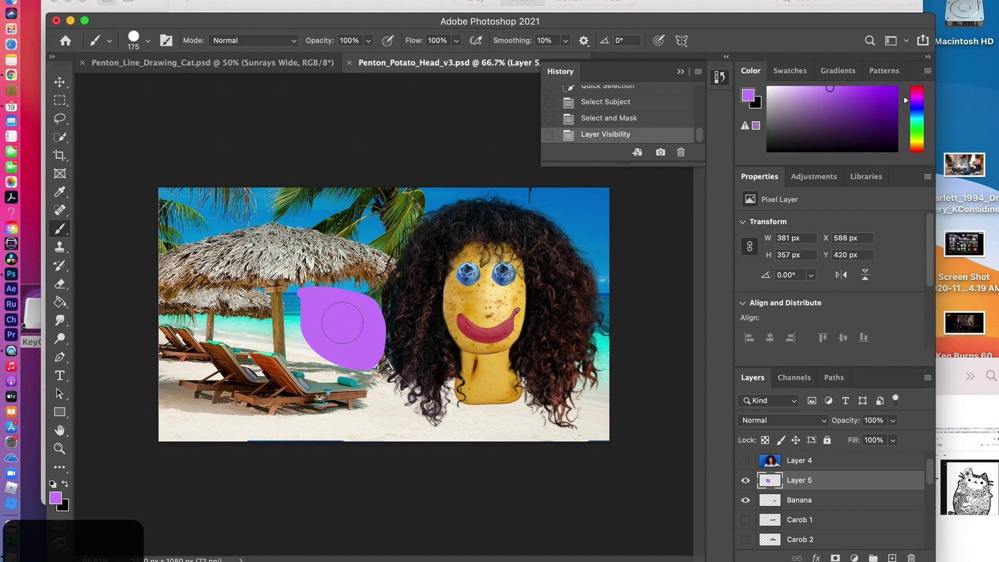
Step: Set the brush to a 150 px soft-edged tip
{"action": "key", "text": "bracketright"}
{"action": "key", "text": "bracketright"}
{"action": "key", "text": "bracketright"}
{"action": "key", "text": "bracketleft"}
{"action": "key", "text": "bracketleft"}
{"action": "key", "text": "bracketleft"}
{"action": "key", "text": "bracketleft"}
{"action": "key", "text": "shift+bracketleft"}
{"action": "key", "text": "shift+bracketleft"}
{"action": "key", "text": "shift+bracketleft"}
{"action": "key", "text": "shift+bracketleft"}
{"action": "key", "text": "shift+bracketright"}
{"action": "key", "text": "shift+bracketright"}
{"action": "key", "text": "shift+bracketright"}
{"action": "key", "text": "shift+bracketright"}
{"action": "key", "text": "shift+bracketleft"}
{"action": "key", "text": "shift+bracketleft"}
{"action": "key", "text": "shift+bracketleft"}
{"action": "key", "text": "shift+bracketleft"}
{"action": "scroll", "coordinate": [820, 532], "scroll_direction": "down", "scroll_amount": 1}
{"action": "scroll", "coordinate": [820, 531], "scroll_direction": "down", "scroll_amount": 2}
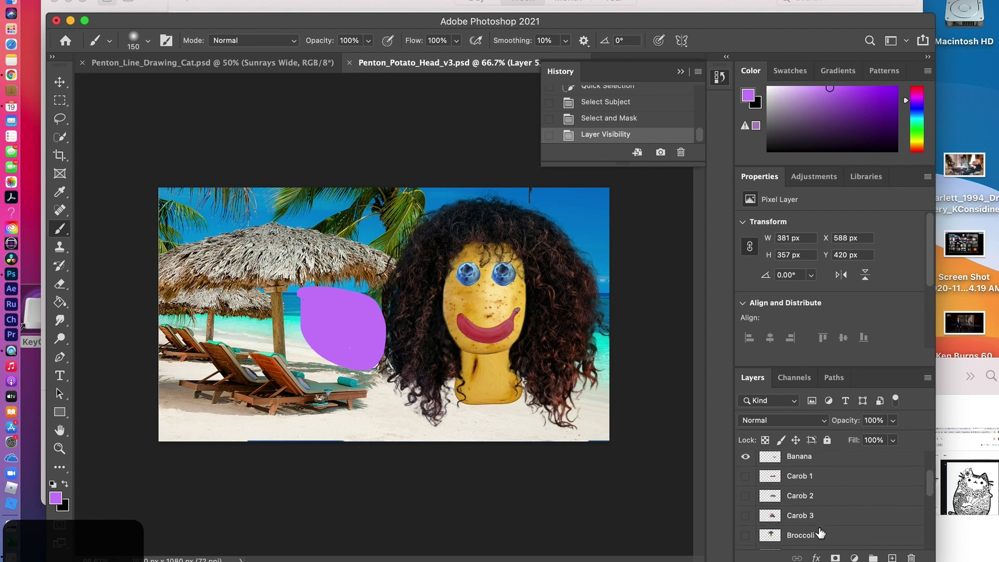
Step: Show and select the Broccoli layer, load its outline as a selection, then deselect
{"action": "left_click", "coordinate": [746, 519]}
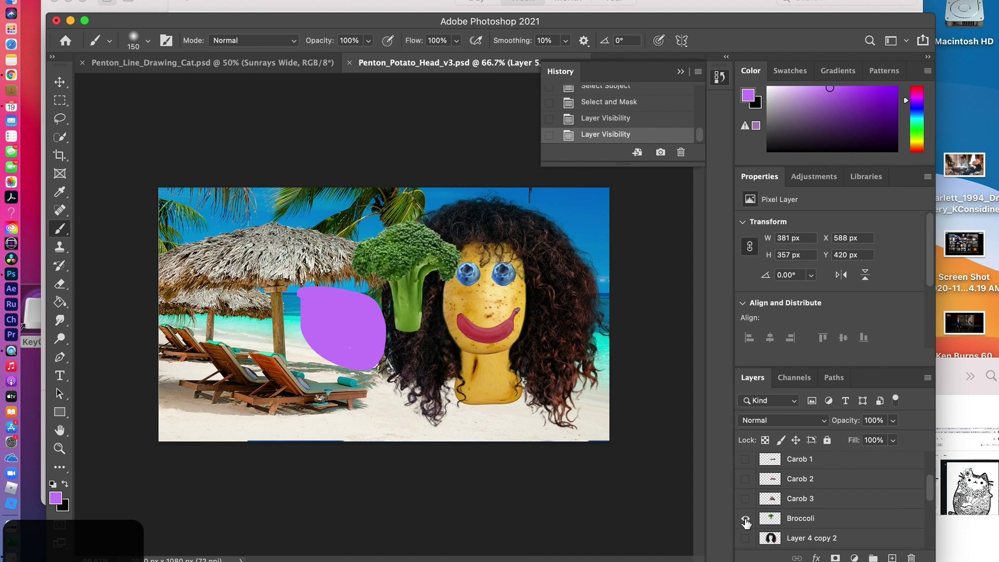
{"action": "left_click", "coordinate": [806, 519]}
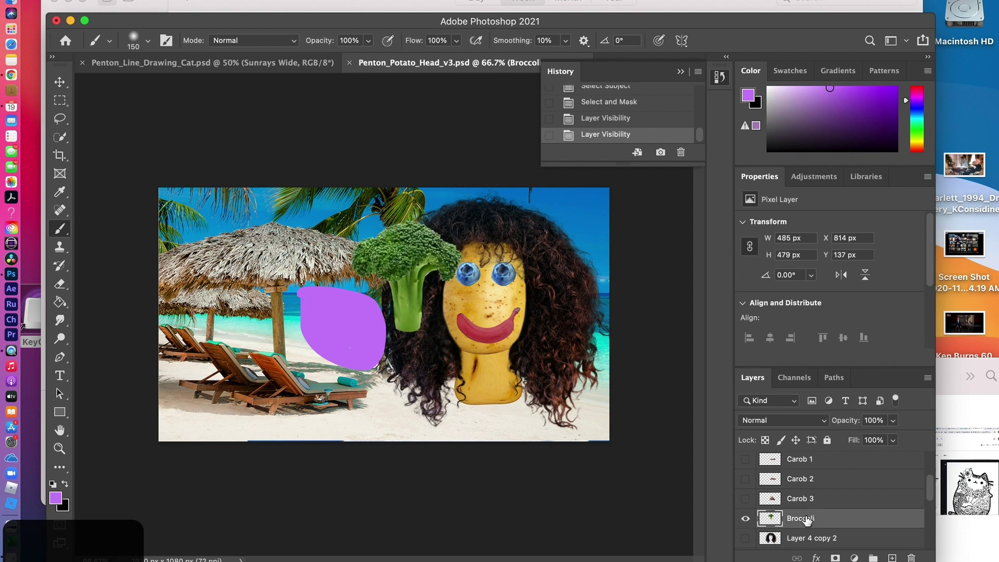
{"action": "left_click_drag", "start_coordinate": [770, 519], "coordinate": [772, 522]}
{"action": "left_click", "coordinate": [770, 520], "text": "super"}
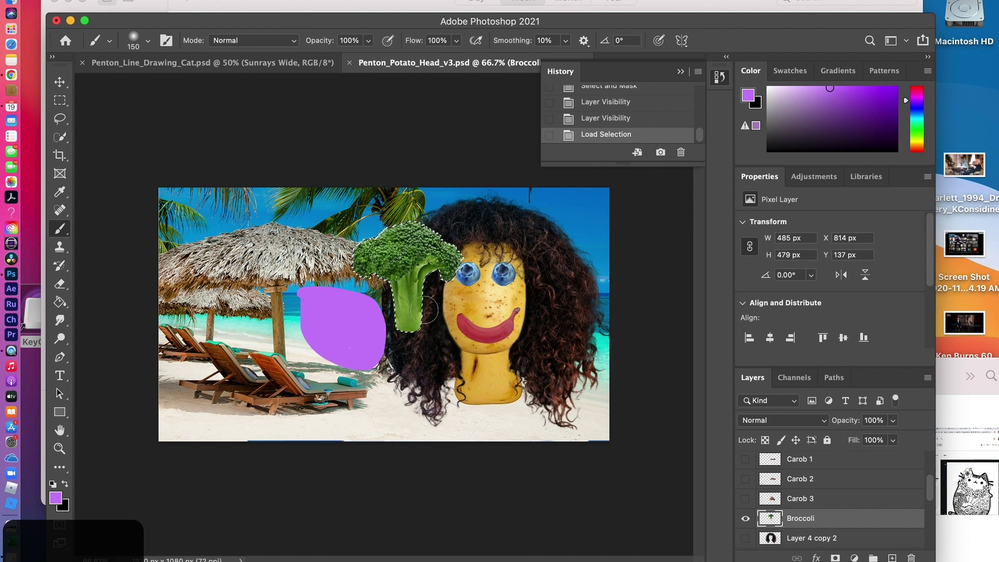
{"action": "key", "text": "super+d"}
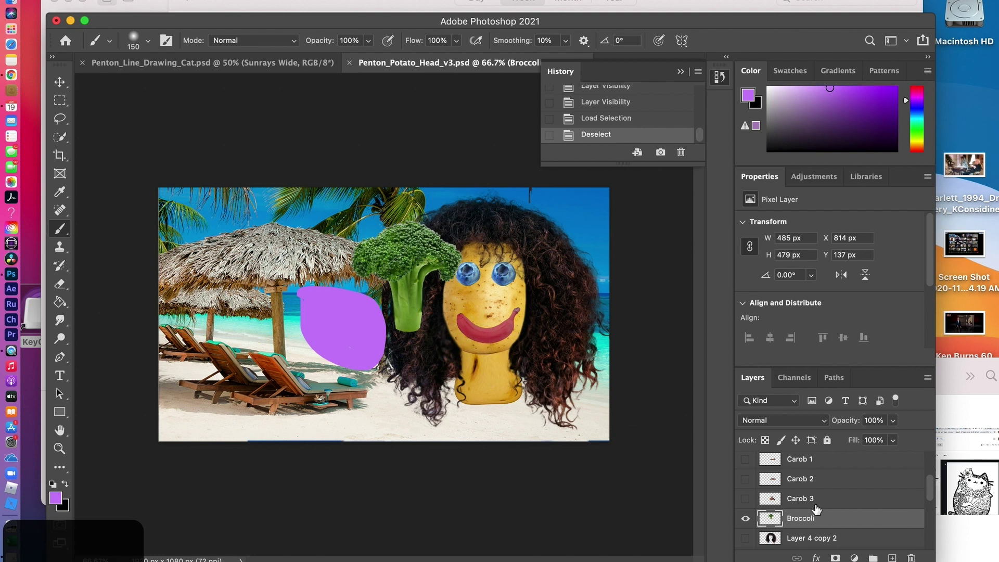
{"action": "key", "text": "super+t"}
Step: Shrink the broccoli into a small nose between the blueberry eyes and save the potato head file
{"action": "left_click_drag", "start_coordinate": [347, 218], "coordinate": [483, 302]}
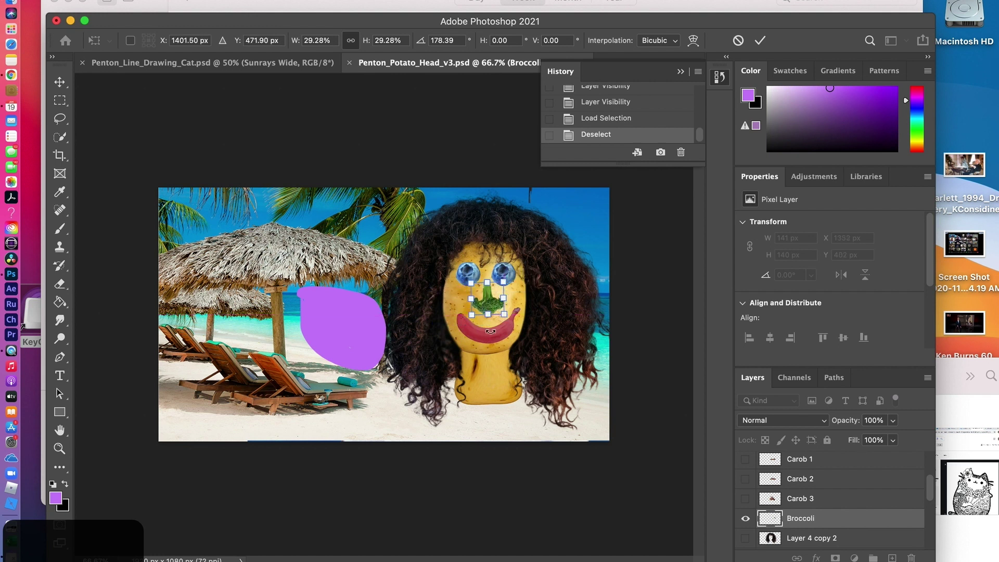
{"action": "key", "text": "Return"}
{"action": "key", "text": "b"}
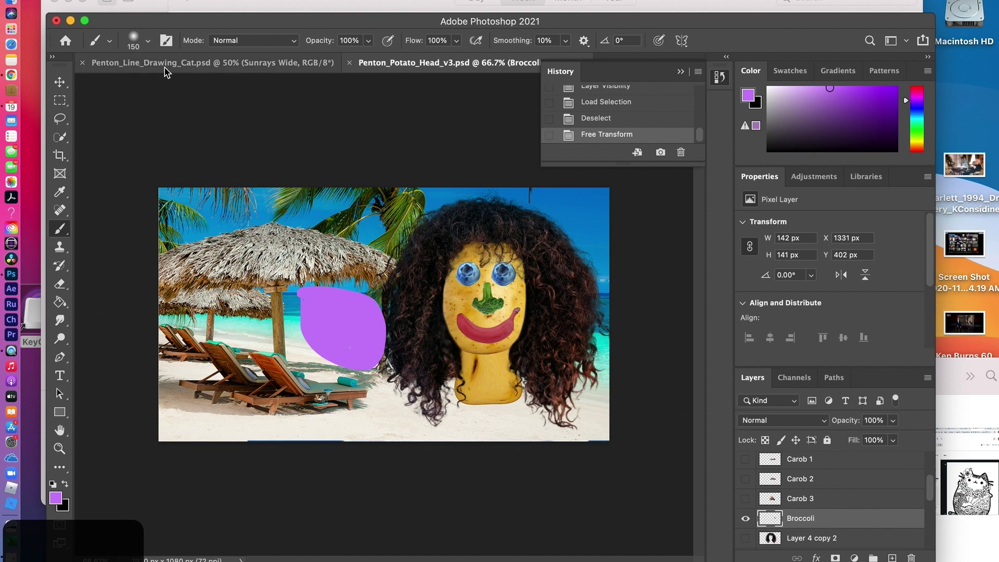
{"action": "key", "text": "super+s"}
{"action": "left_click", "coordinate": [176, 65]}
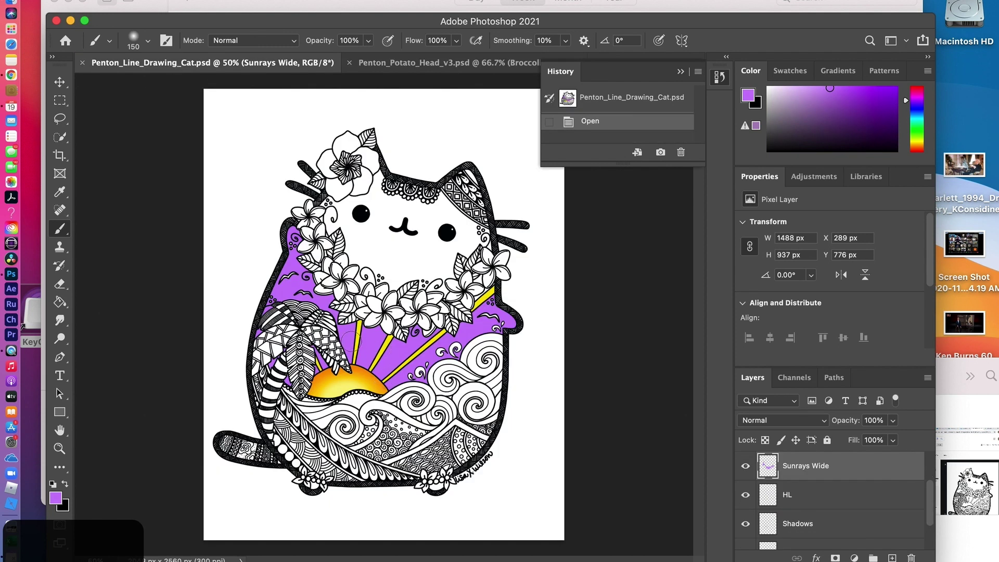
Step: Switch the Cat Line Drawing layer's blend mode to Normal, then back to Multiply
{"action": "scroll", "coordinate": [835, 479], "scroll_direction": "up", "scroll_amount": 2}
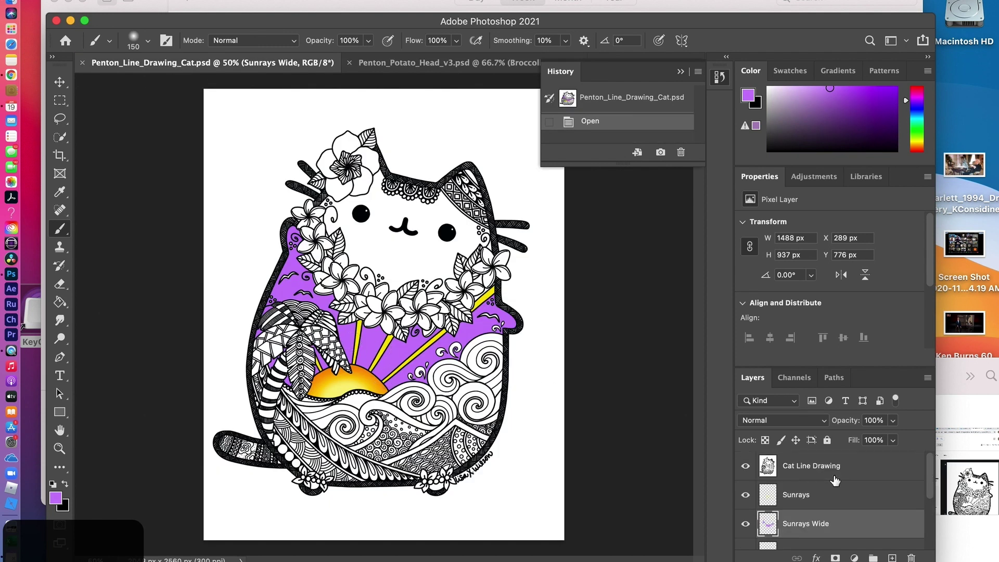
{"action": "left_click", "coordinate": [799, 467]}
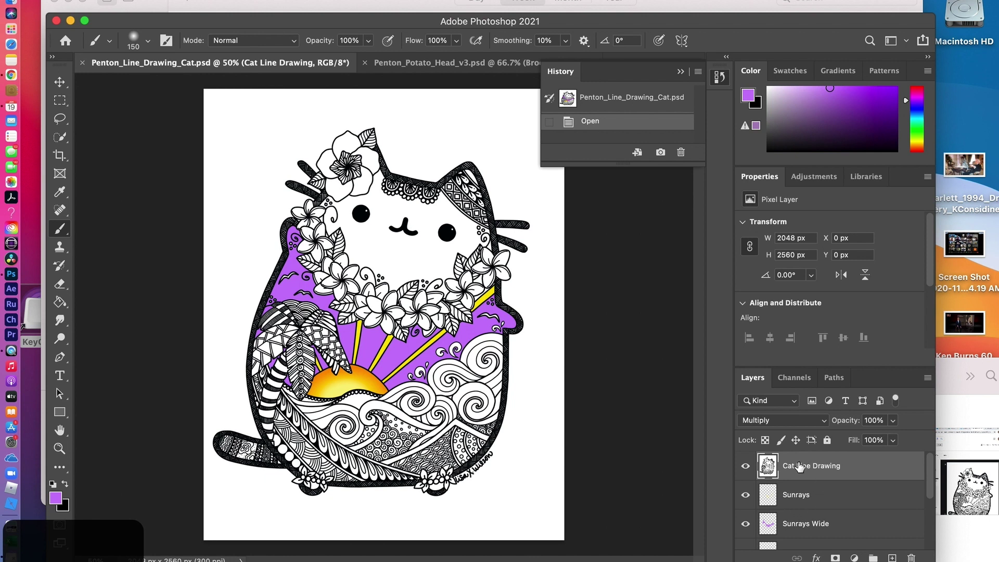
{"action": "left_click", "coordinate": [788, 421]}
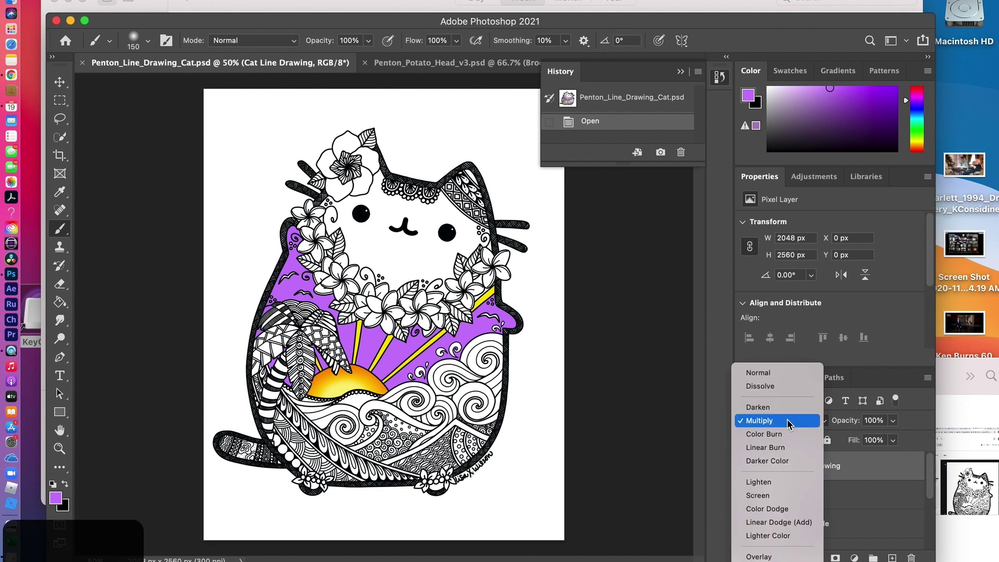
{"action": "left_click", "coordinate": [775, 373]}
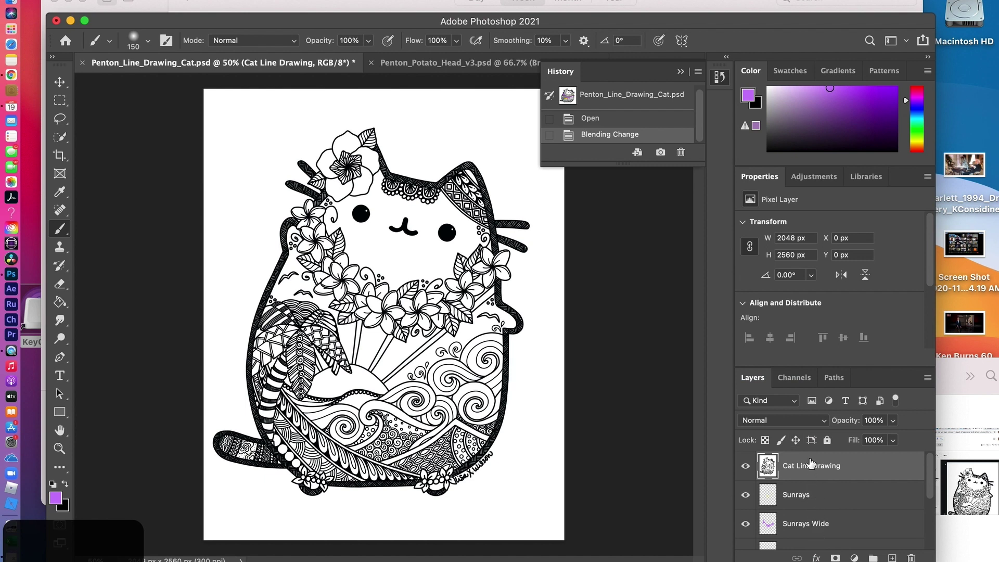
{"action": "left_click", "coordinate": [821, 421]}
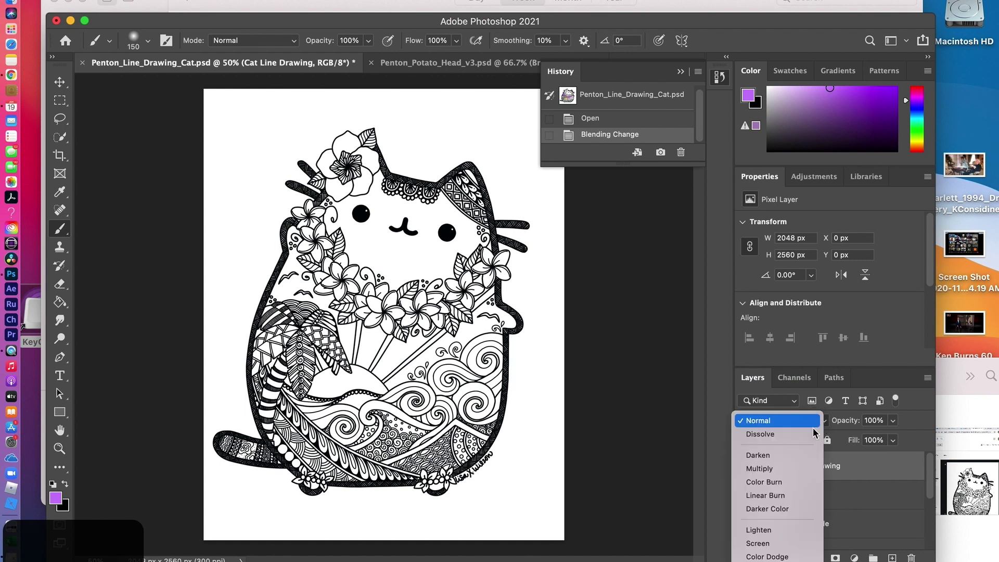
{"action": "left_click", "coordinate": [792, 469]}
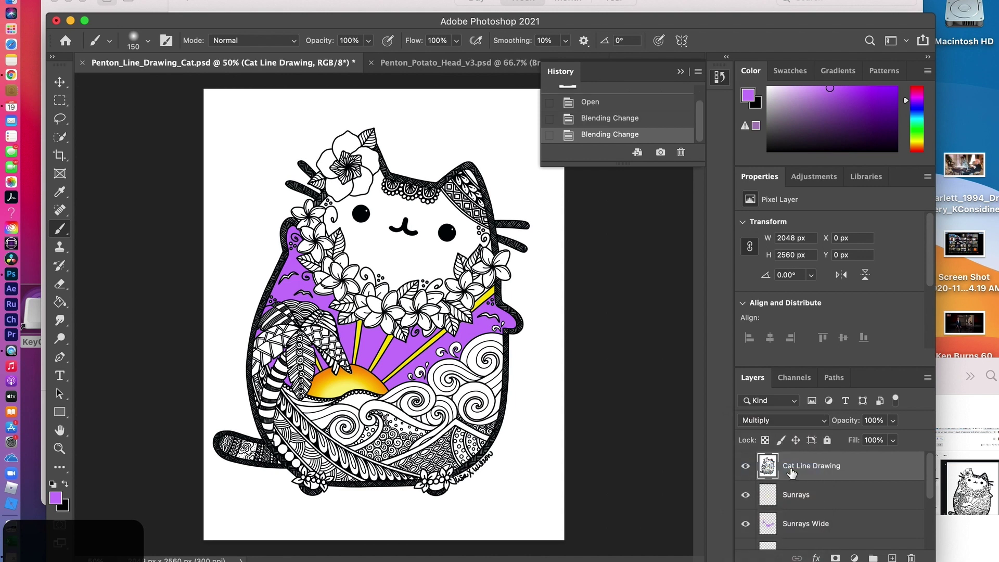
{"action": "scroll", "coordinate": [812, 515], "scroll_direction": "down", "scroll_amount": 5}
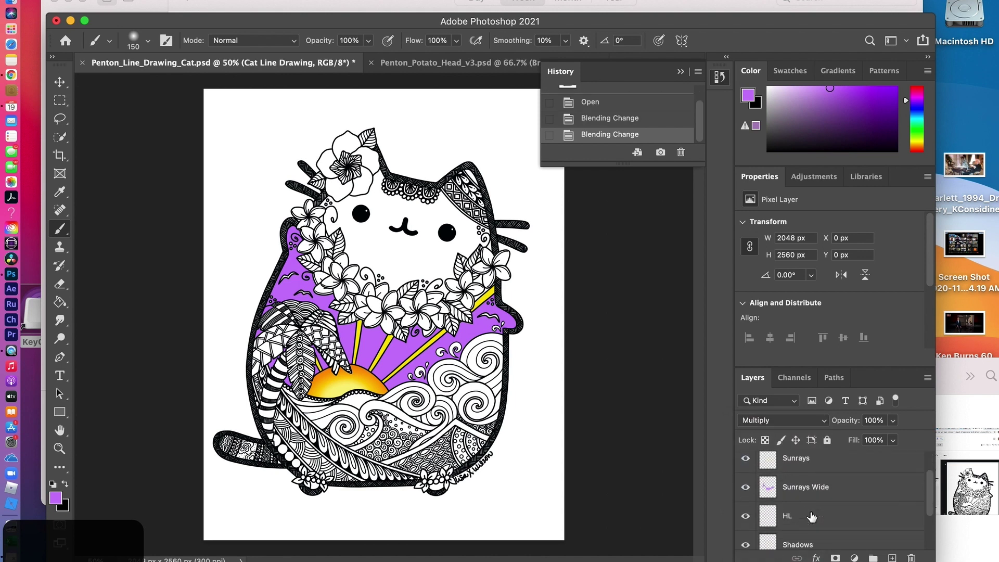
{"action": "scroll", "coordinate": [812, 517], "scroll_direction": "up", "scroll_amount": 5}
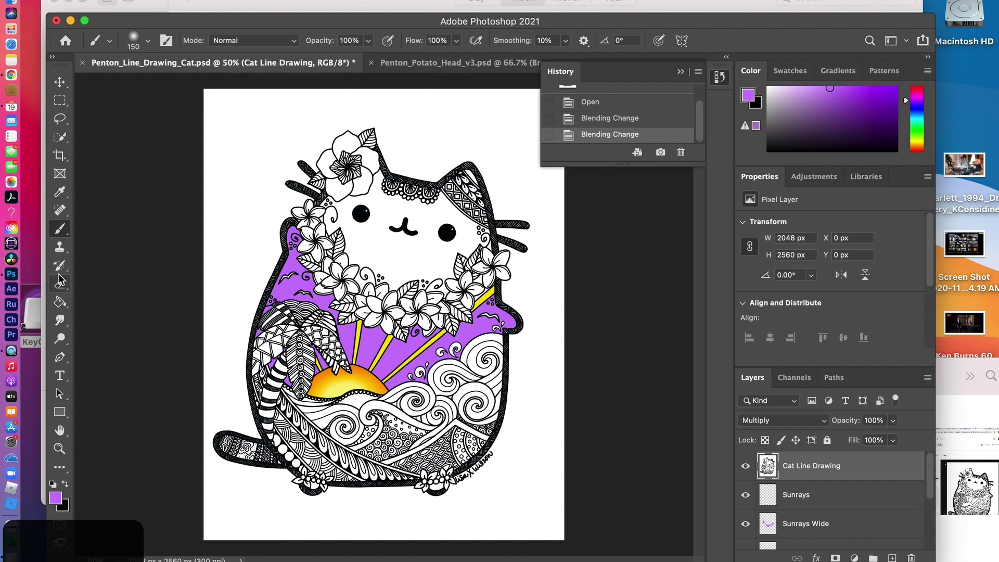
Step: Paint Bucket the cat's face purple, undo and redo it, then enlarge the History panel
{"action": "left_click", "coordinate": [60, 302]}
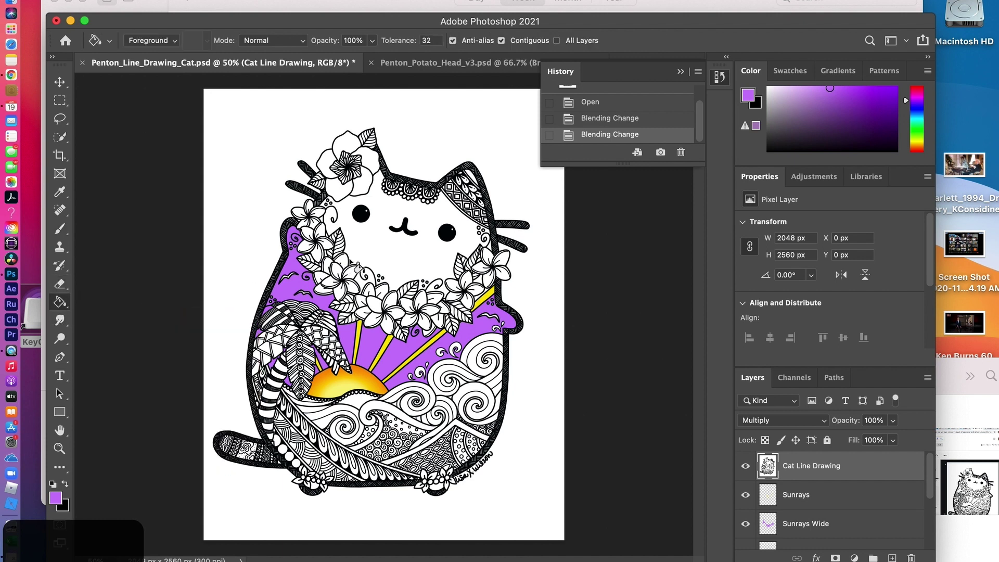
{"action": "left_click", "coordinate": [407, 254]}
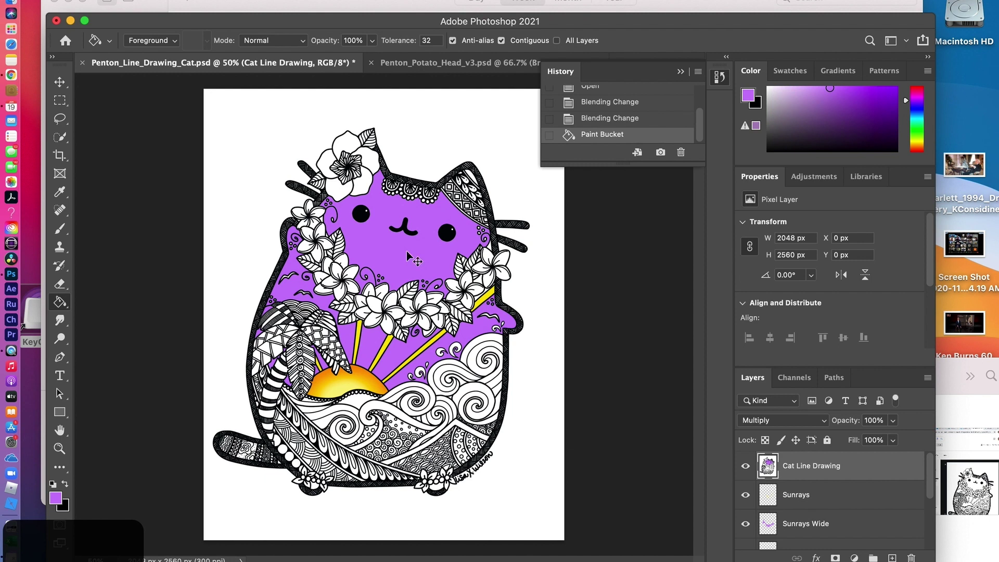
{"action": "key", "text": "super+z"}
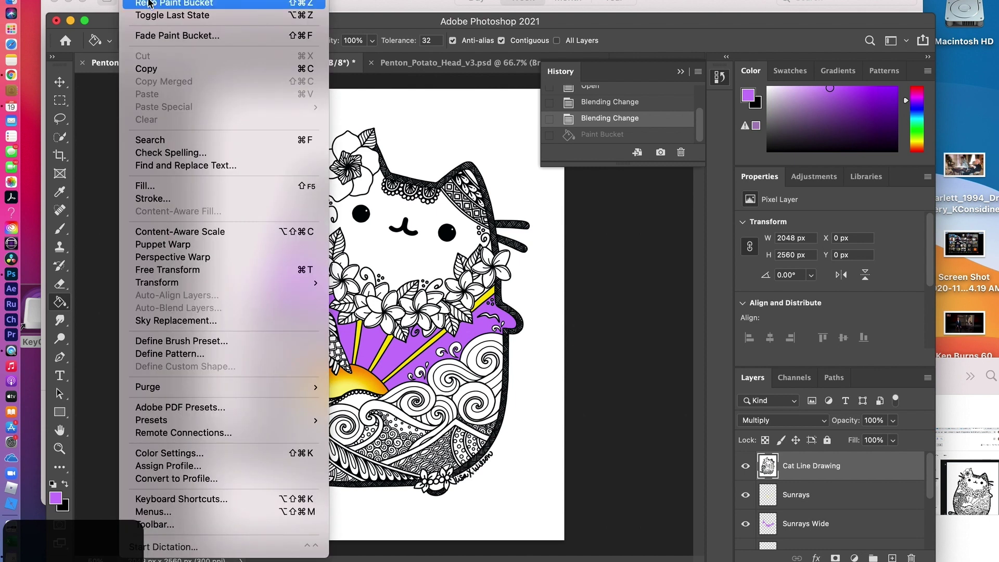
{"action": "left_click", "coordinate": [149, 4]}
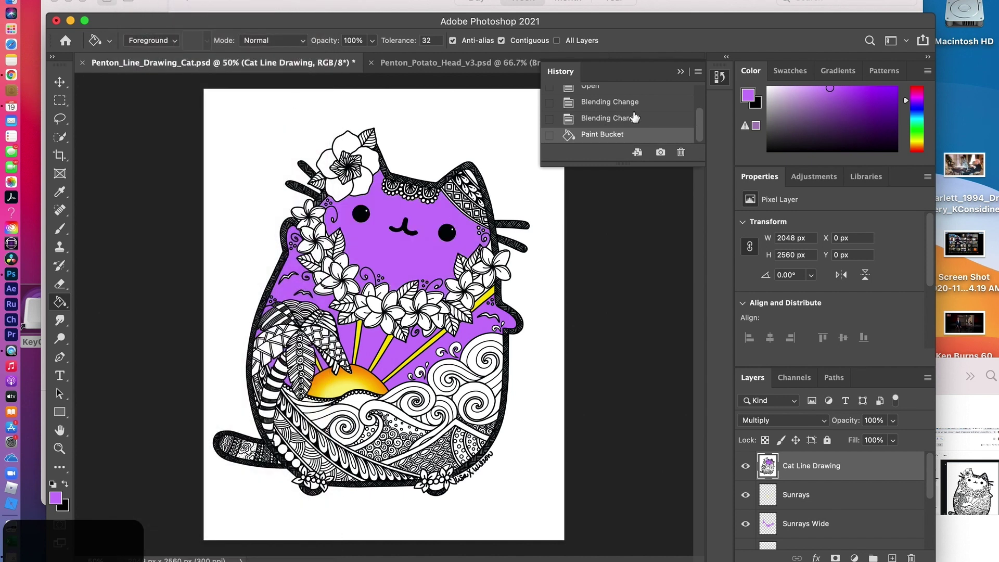
{"action": "left_click_drag", "start_coordinate": [636, 165], "coordinate": [646, 252]}
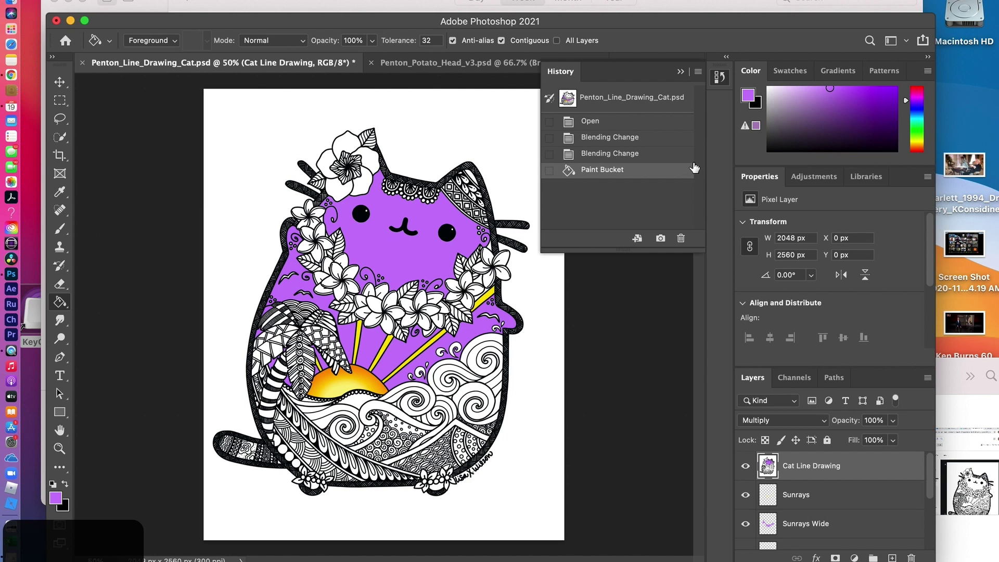
Step: Compare the History states, ending on the Open state with the cat's face white
{"action": "left_click", "coordinate": [590, 121]}
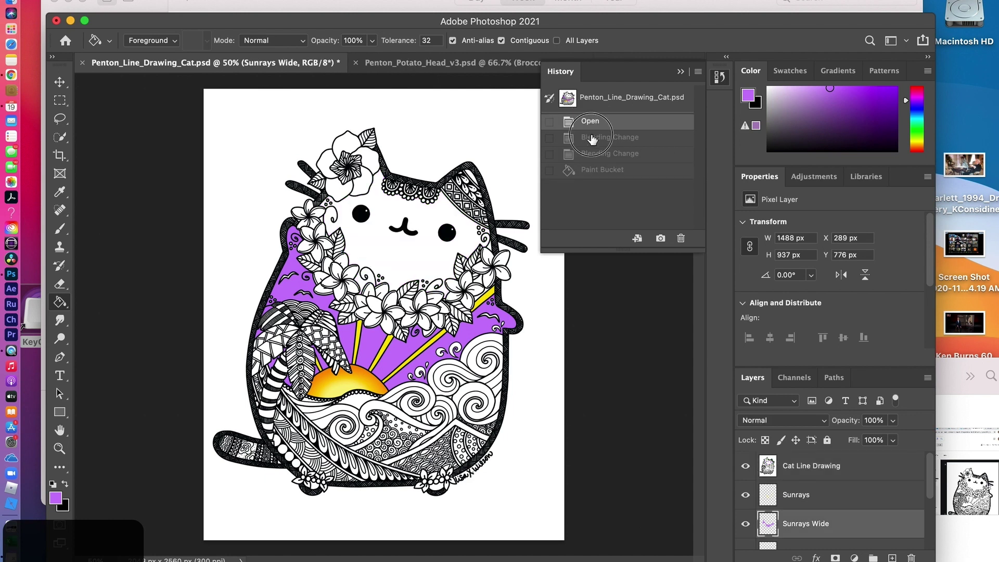
{"action": "left_click", "coordinate": [591, 137]}
{"action": "left_click", "coordinate": [592, 155]}
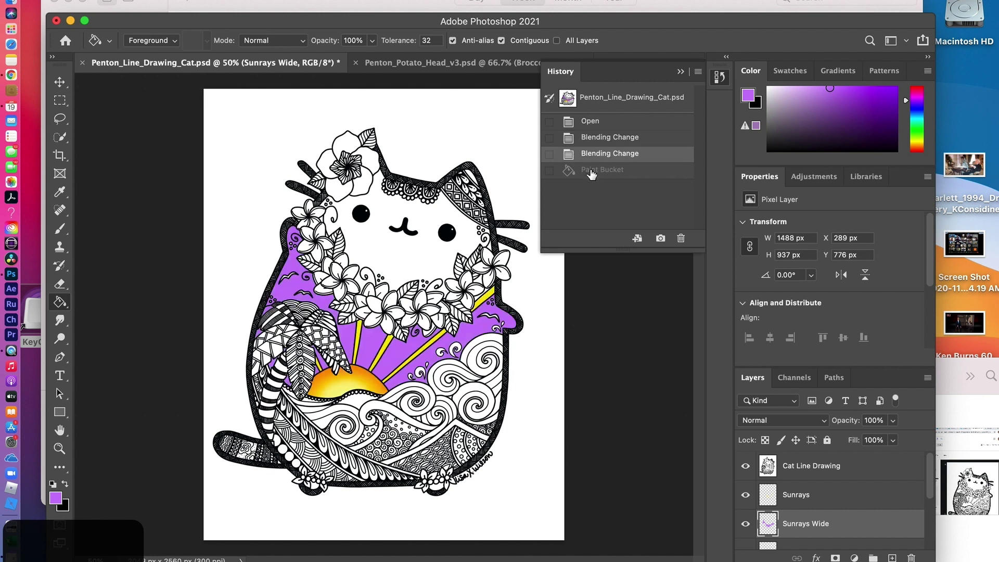
{"action": "left_click", "coordinate": [592, 170]}
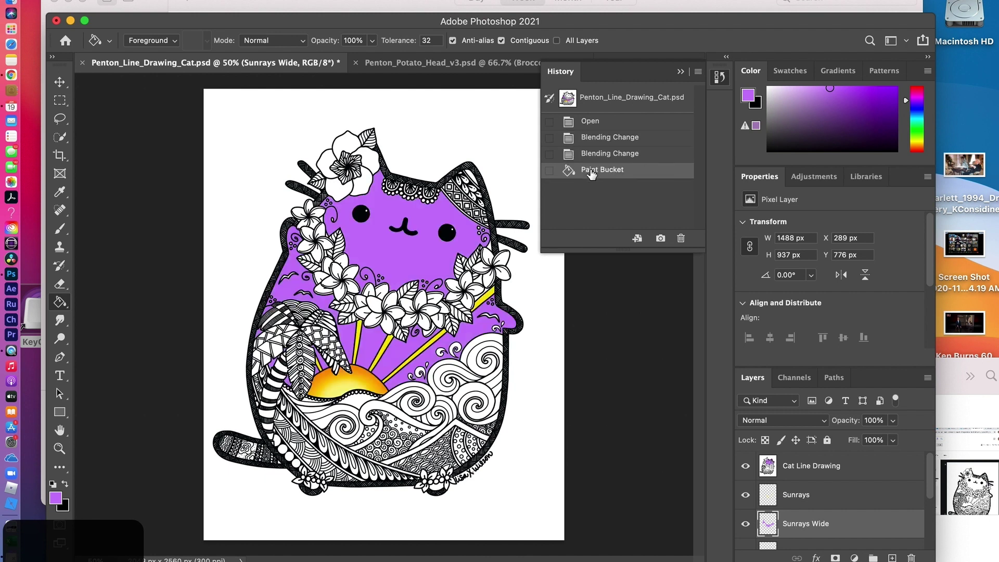
{"action": "left_click", "coordinate": [588, 122]}
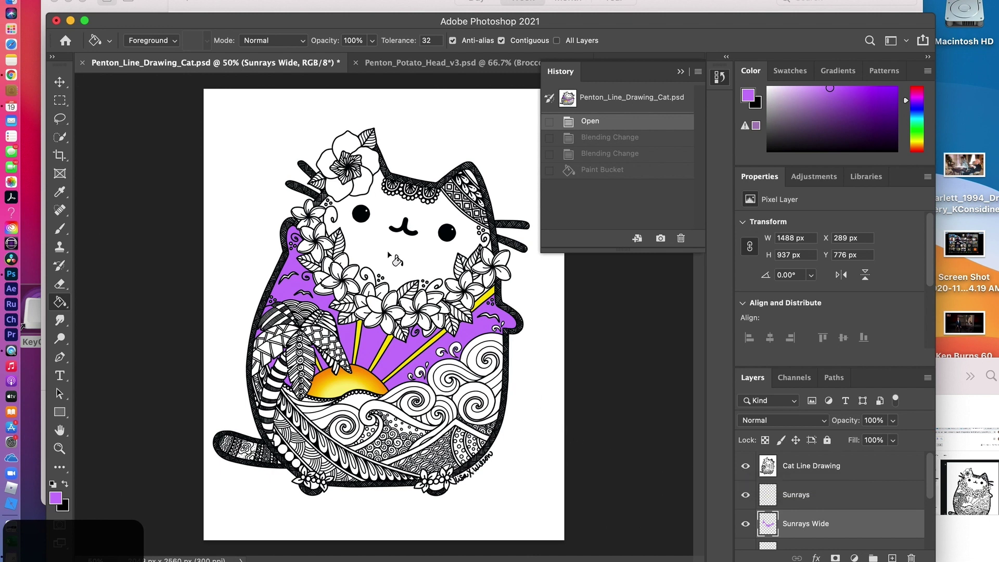
{"action": "left_click", "coordinate": [59, 138]}
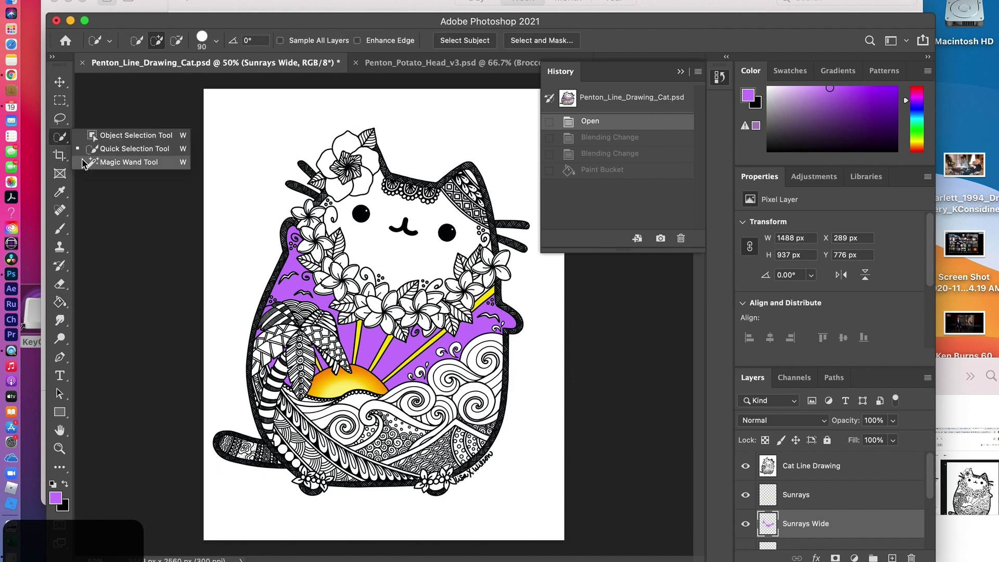
Step: Magic Wand select the cat's face on Cat Line Drawing and expand it by 2 pixels
{"action": "left_click", "coordinate": [119, 162]}
{"action": "left_click", "coordinate": [392, 252]}
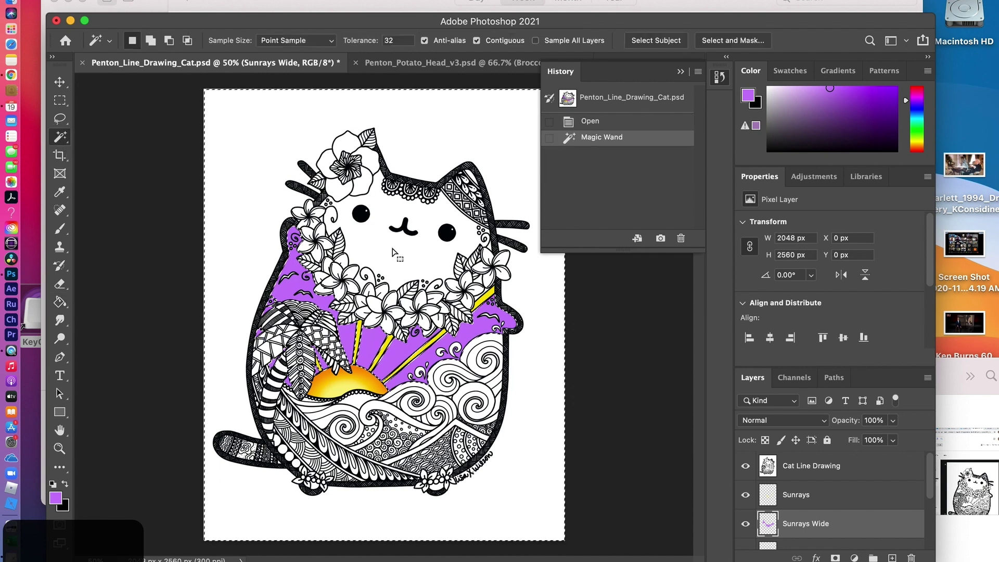
{"action": "left_click", "coordinate": [817, 467]}
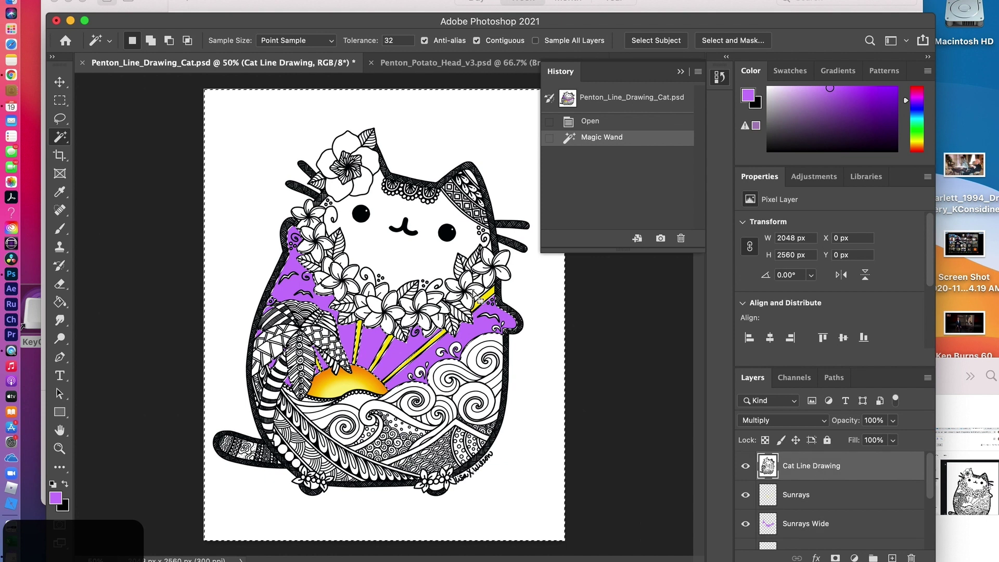
{"action": "key", "text": "super+d"}
{"action": "left_click", "coordinate": [401, 249]}
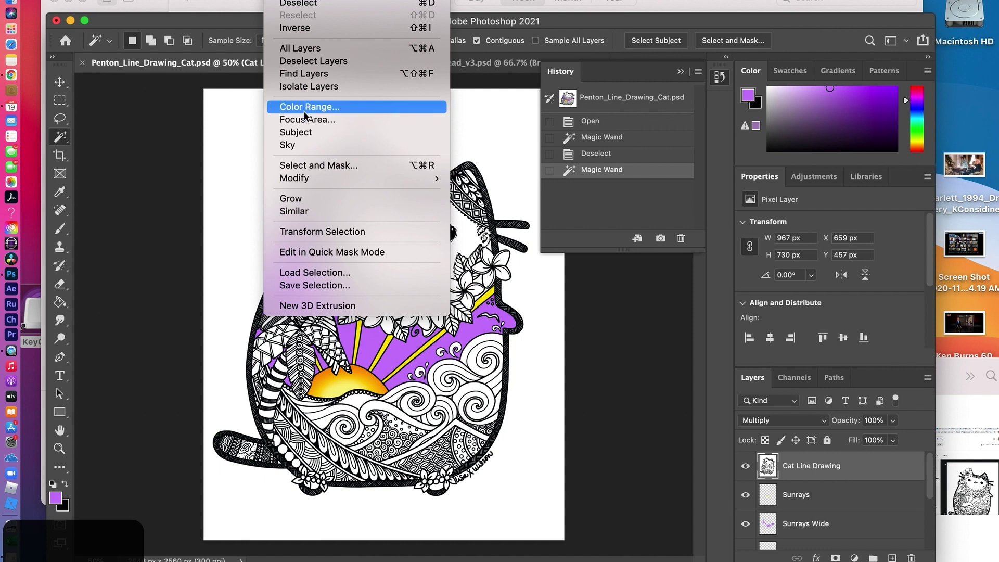
{"action": "mouse_move", "coordinate": [317, 177]}
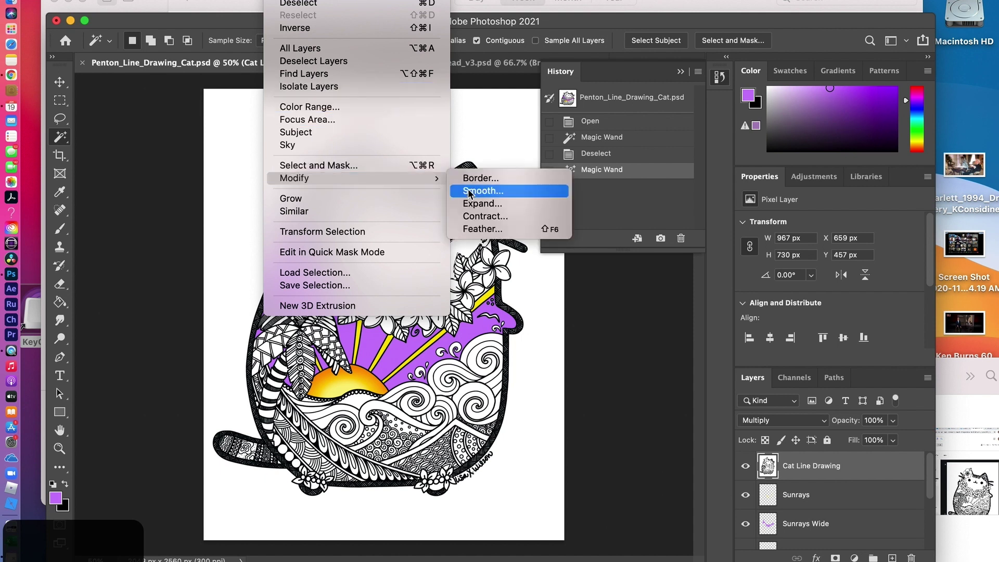
{"action": "left_click", "coordinate": [491, 204]}
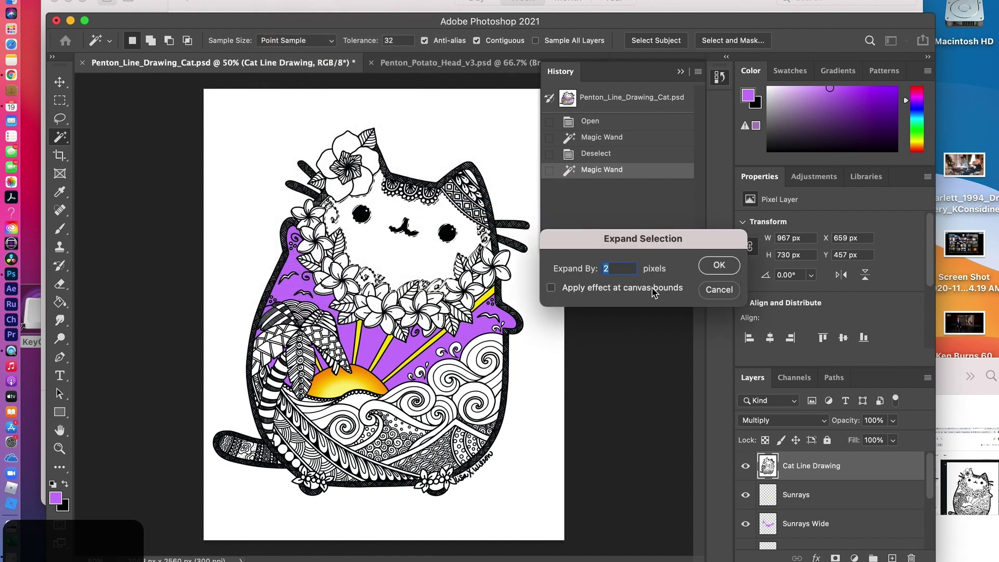
{"action": "left_click", "coordinate": [718, 261]}
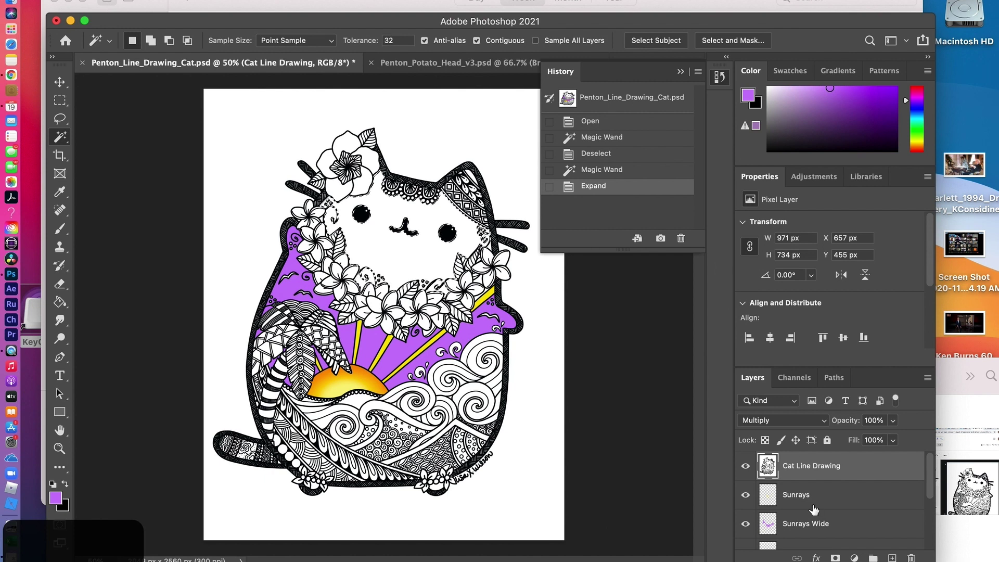
Step: Add a new layer above Sunrays and name it 'Cat's Face'
{"action": "left_click", "coordinate": [846, 499]}
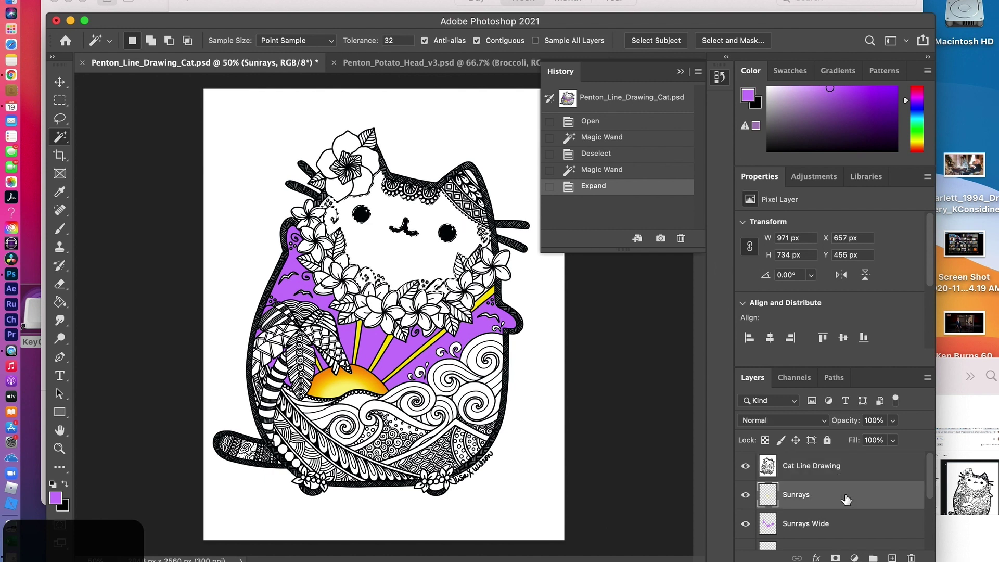
{"action": "left_click", "coordinate": [891, 558]}
{"action": "double_click", "coordinate": [791, 494]}
{"action": "type", "text": "Cat"}
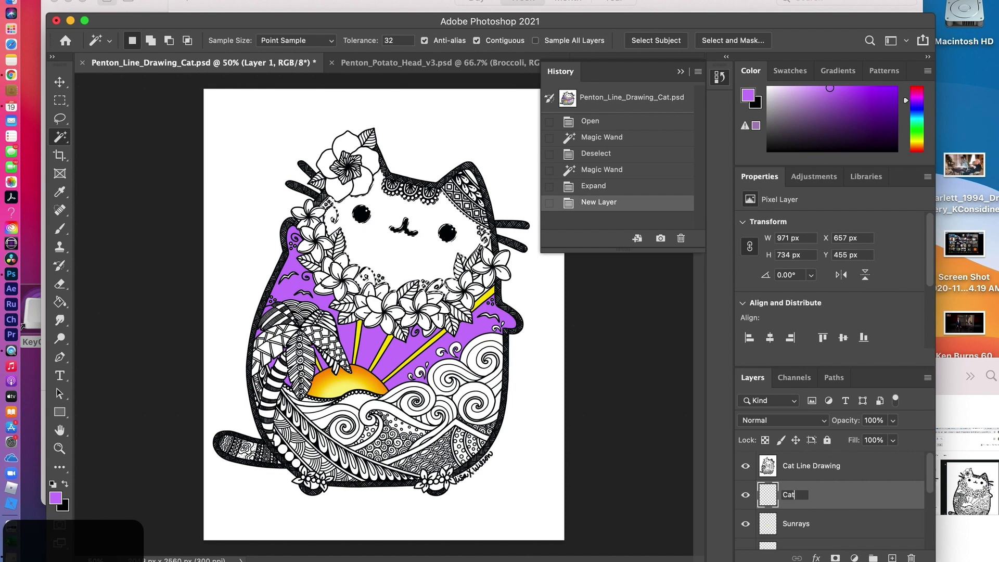
{"action": "type", "text": "'s Face"}
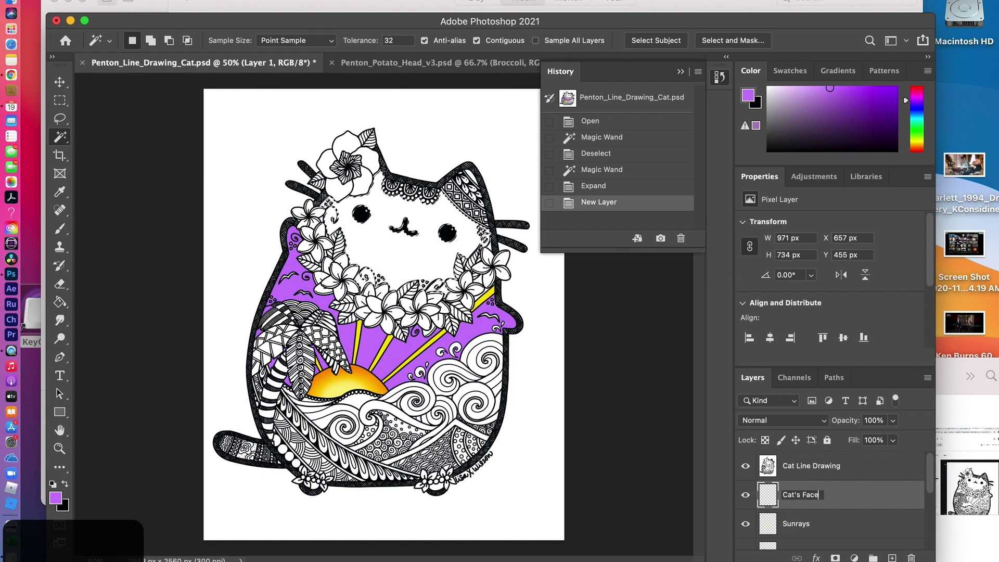
{"action": "key", "text": "Return"}
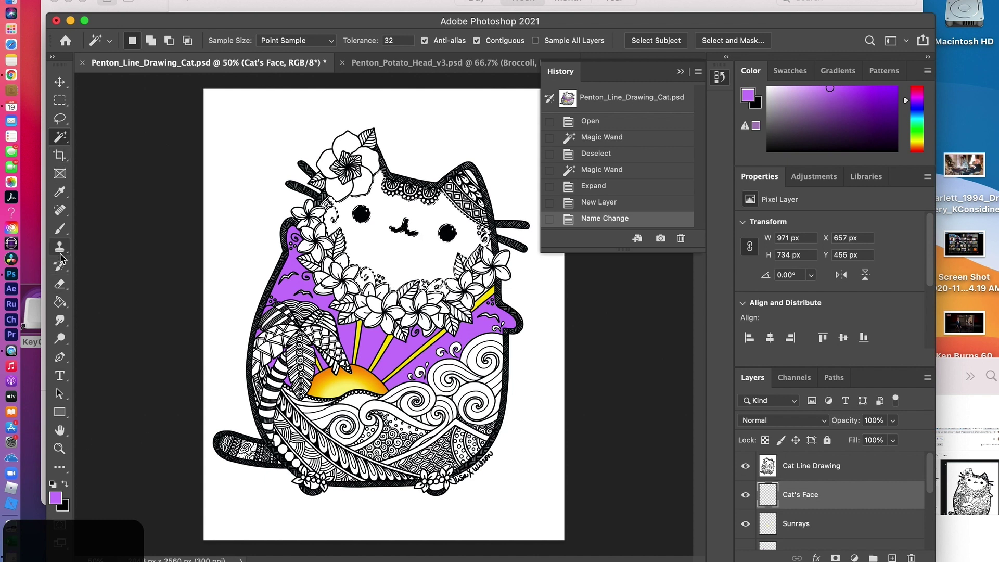
Step: Try filling the face purple with Paint Bucket and Alt+Backspace, undoing both fills
{"action": "left_click", "coordinate": [59, 303]}
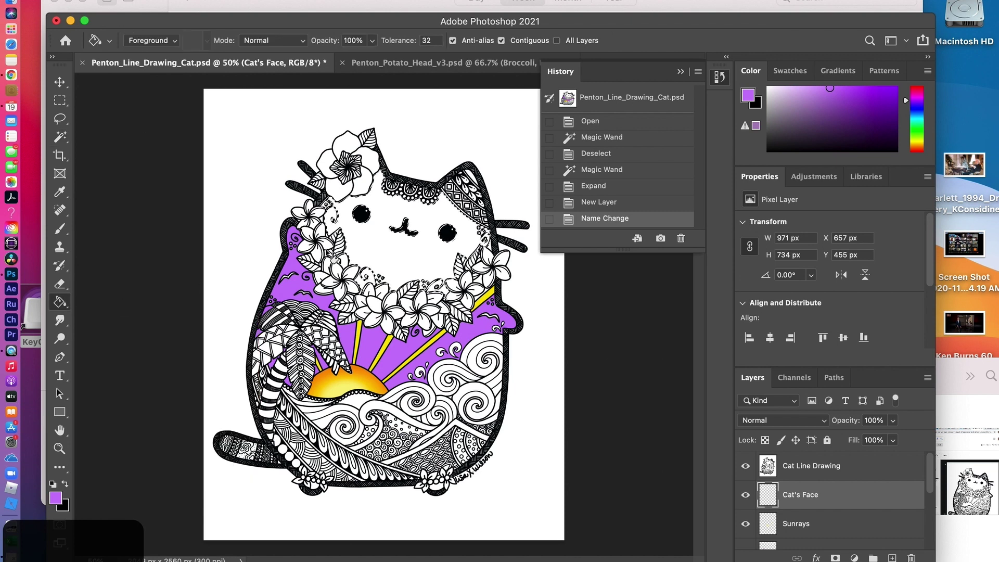
{"action": "left_click", "coordinate": [378, 252]}
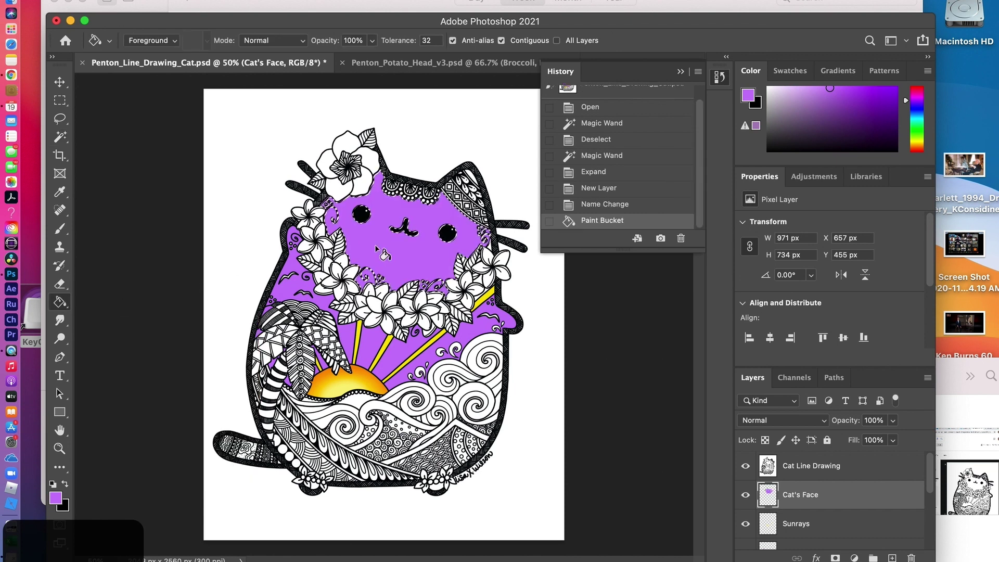
{"action": "key", "text": "super+z"}
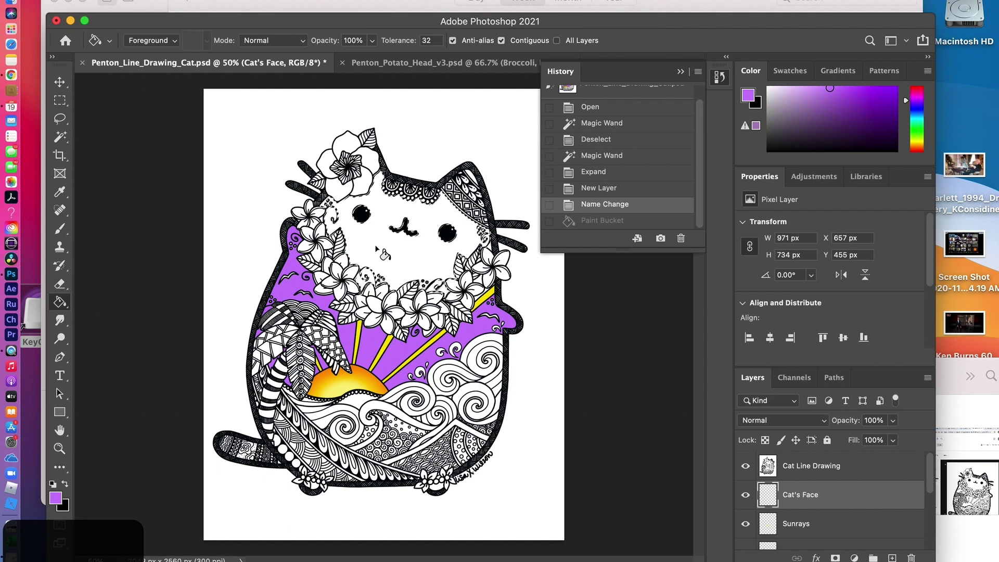
{"action": "key", "text": "alt+BackSpace"}
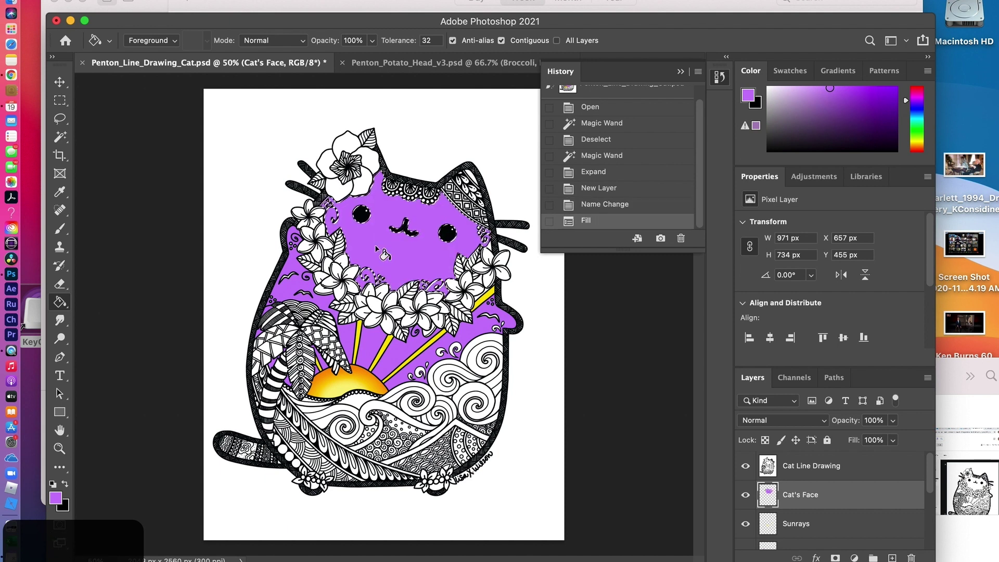
{"action": "key", "text": "super+z"}
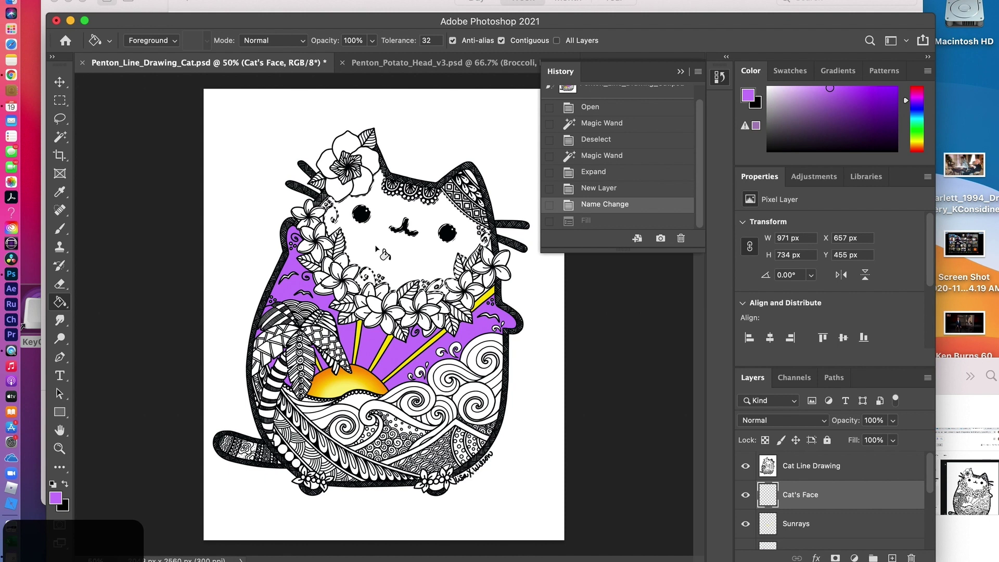
{"action": "left_click", "coordinate": [133, 1]}
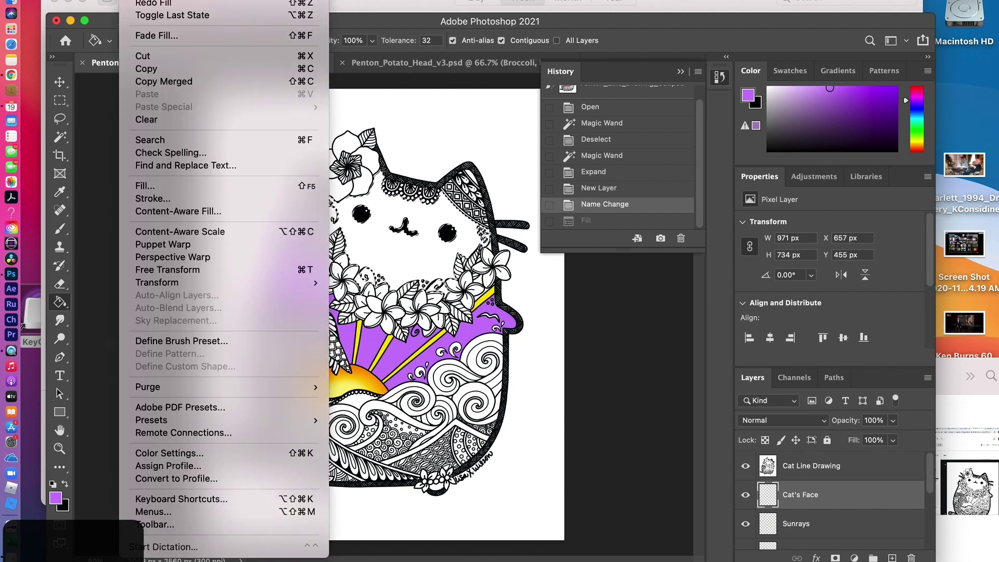
{"action": "left_click", "coordinate": [148, 186]}
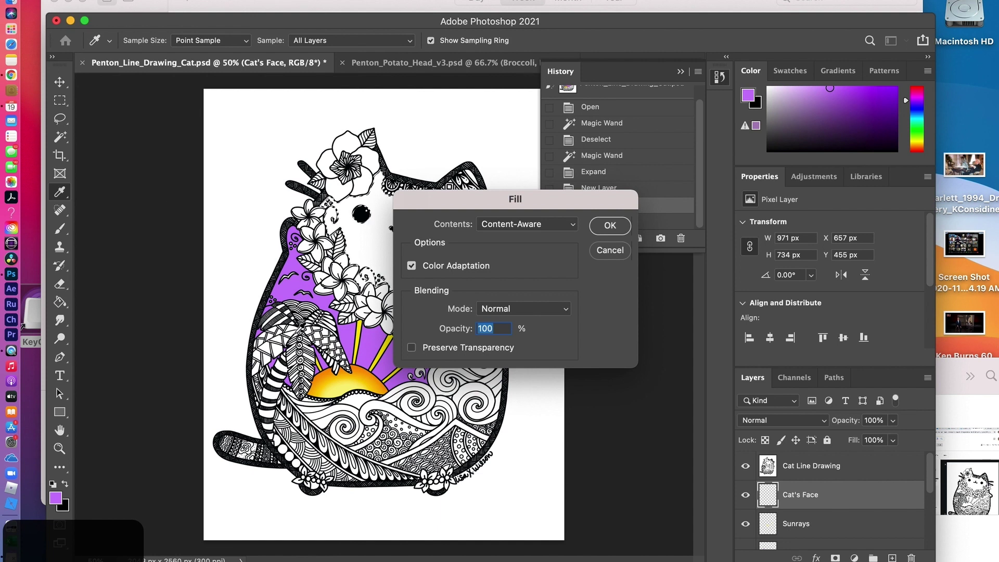
{"action": "left_click", "coordinate": [571, 224]}
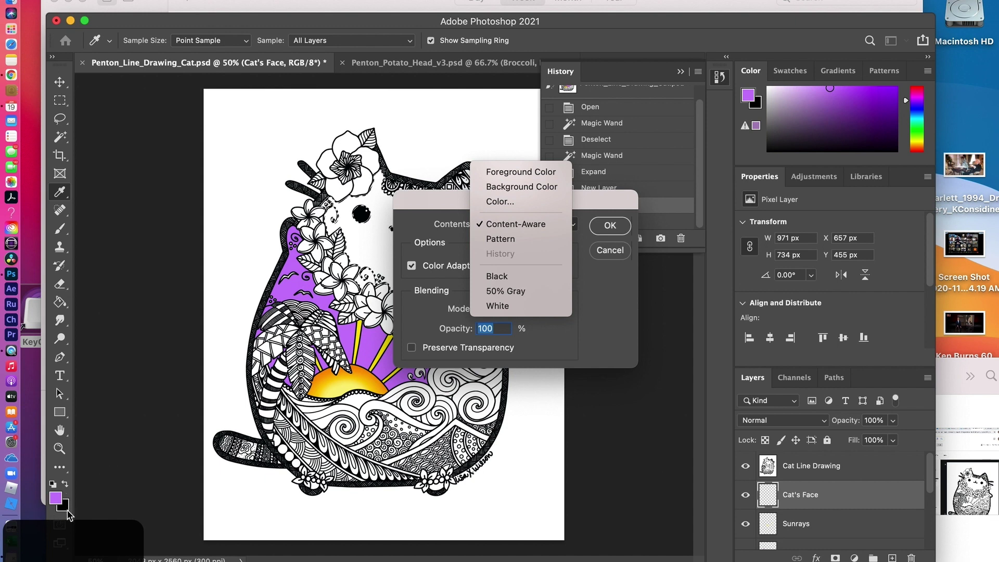
{"action": "left_click", "coordinate": [500, 202]}
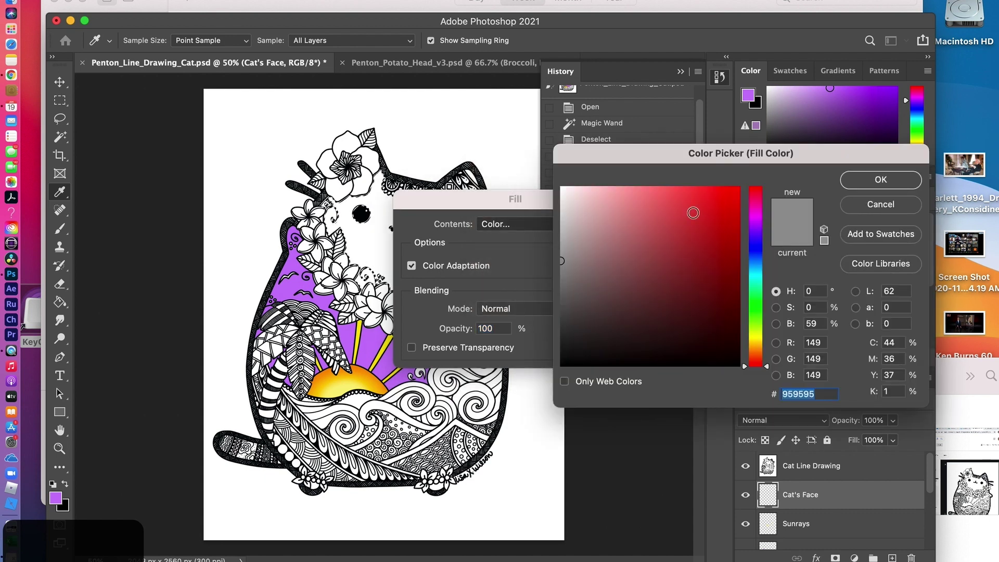
{"action": "left_click", "coordinate": [757, 319]}
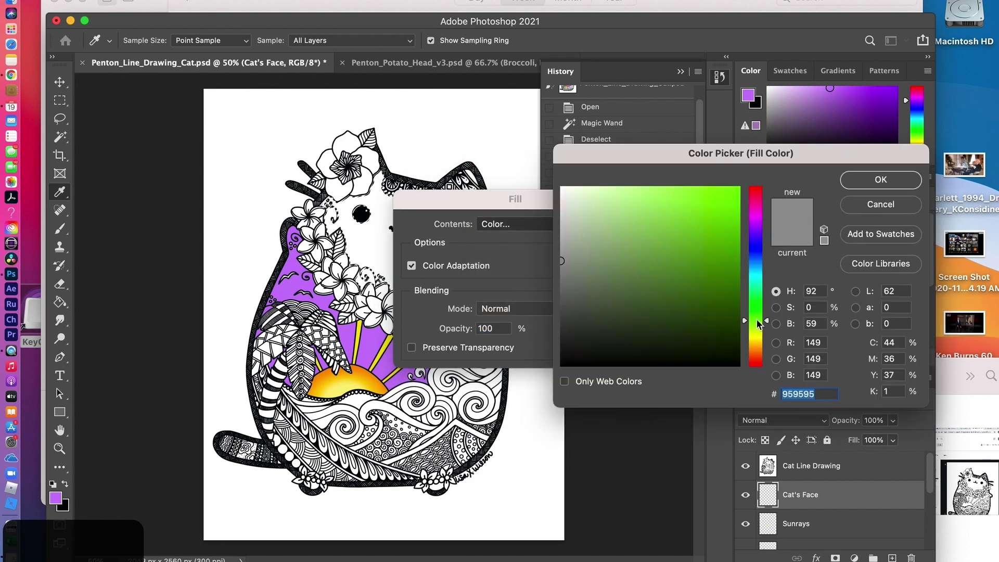
{"action": "left_click", "coordinate": [657, 196]}
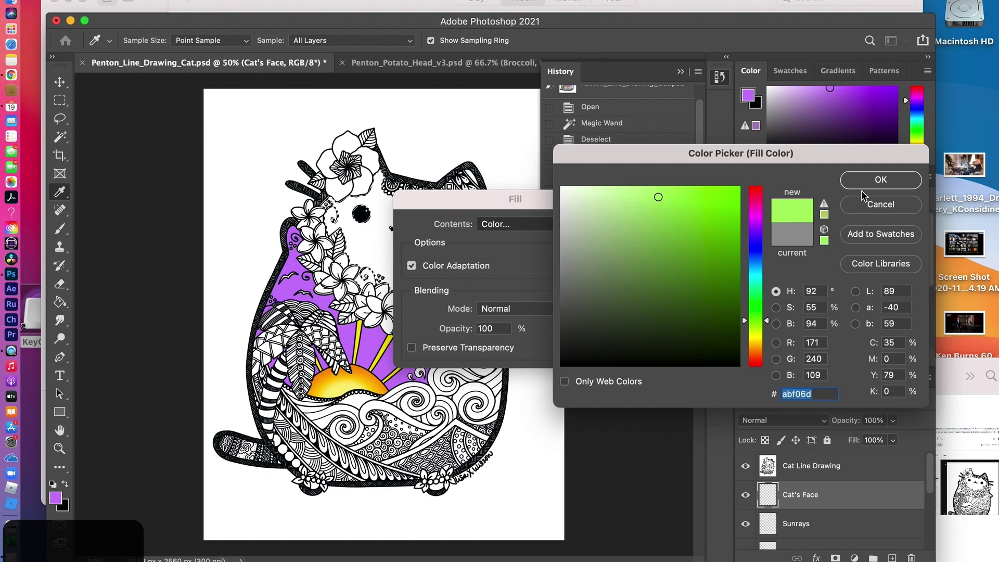
{"action": "left_click", "coordinate": [880, 179]}
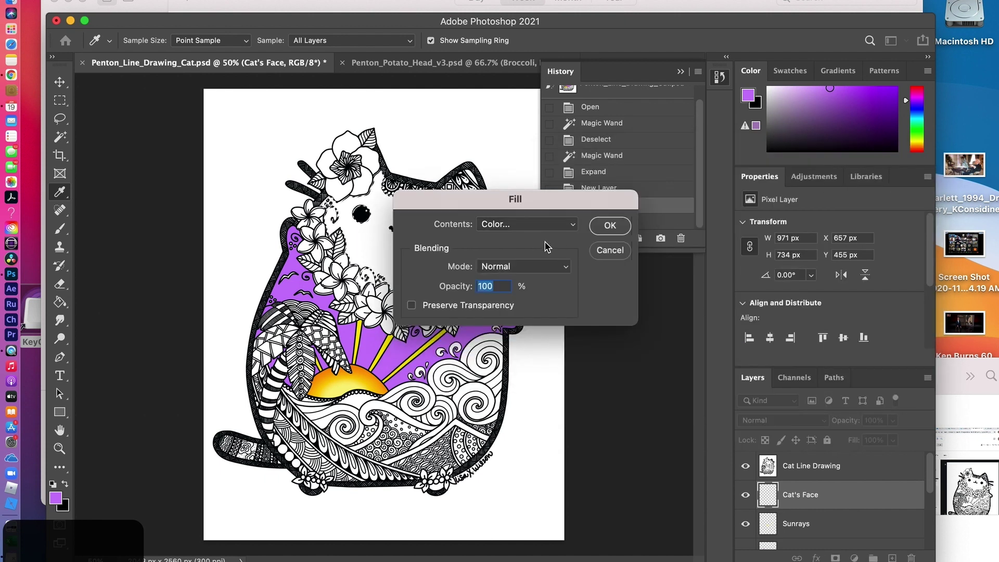
{"action": "left_click", "coordinate": [592, 230]}
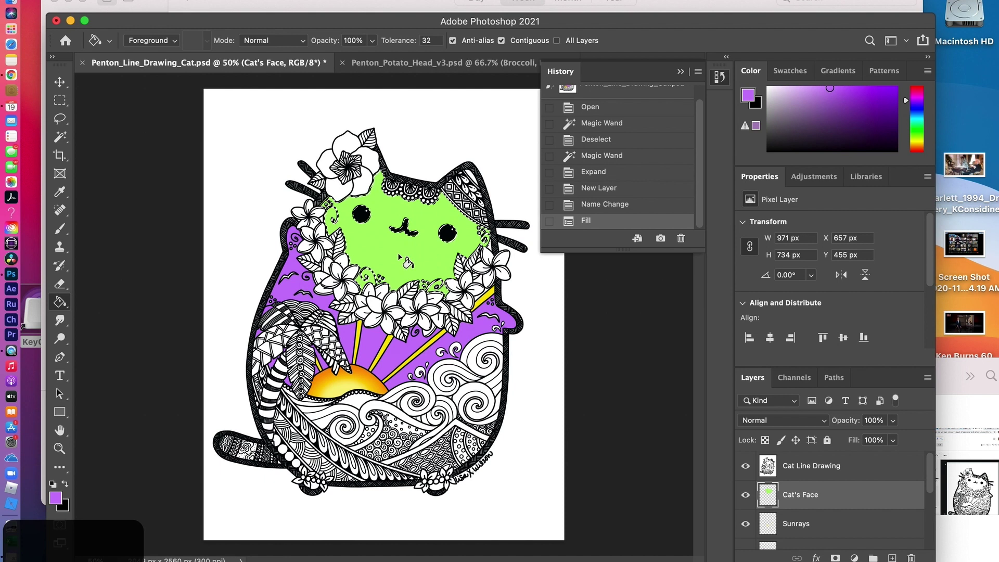
{"action": "left_click", "coordinate": [595, 204]}
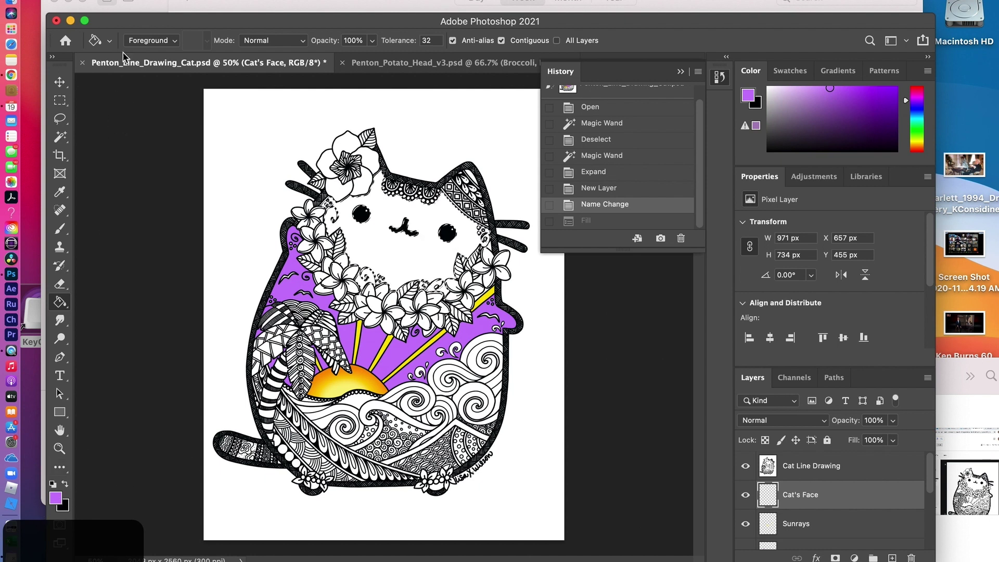
Step: Fill the face selection with the purple Foreground Color, deselect, and return to Penton_Potato_Head_v3.psd
{"action": "left_click", "coordinate": [138, 0]}
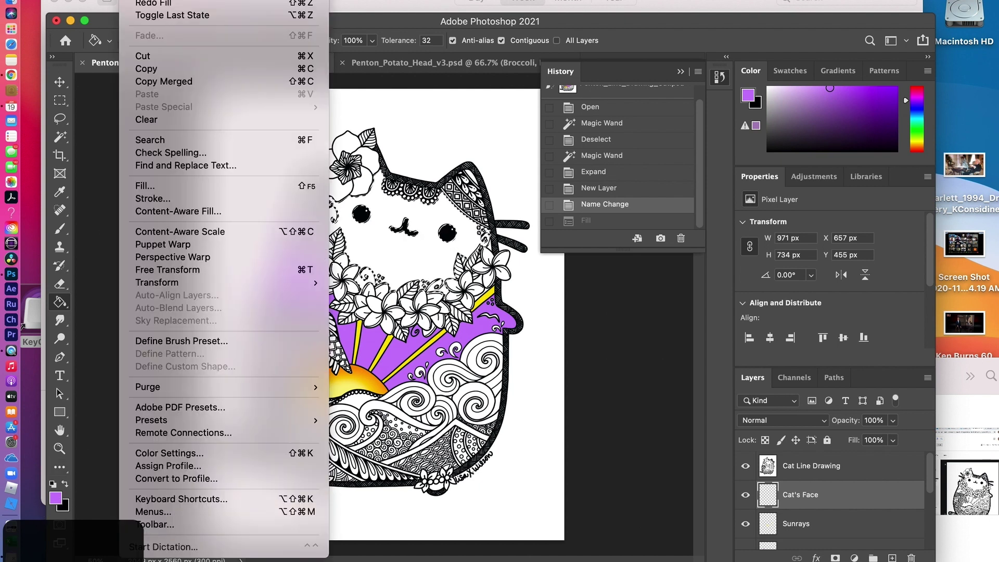
{"action": "left_click", "coordinate": [157, 185]}
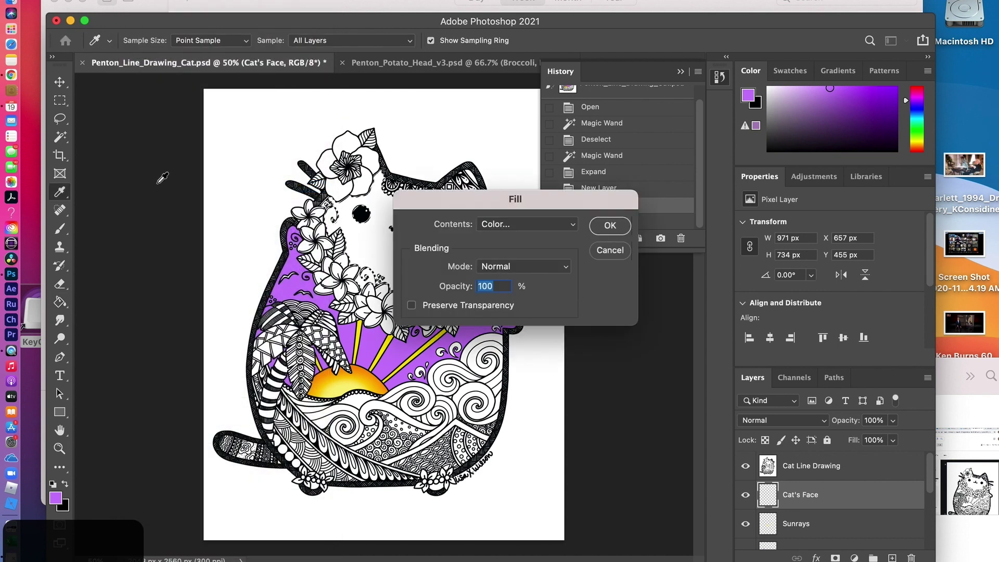
{"action": "left_click", "coordinate": [570, 228]}
{"action": "left_click", "coordinate": [551, 195]}
{"action": "left_click", "coordinate": [608, 225]}
{"action": "key", "text": "g"}
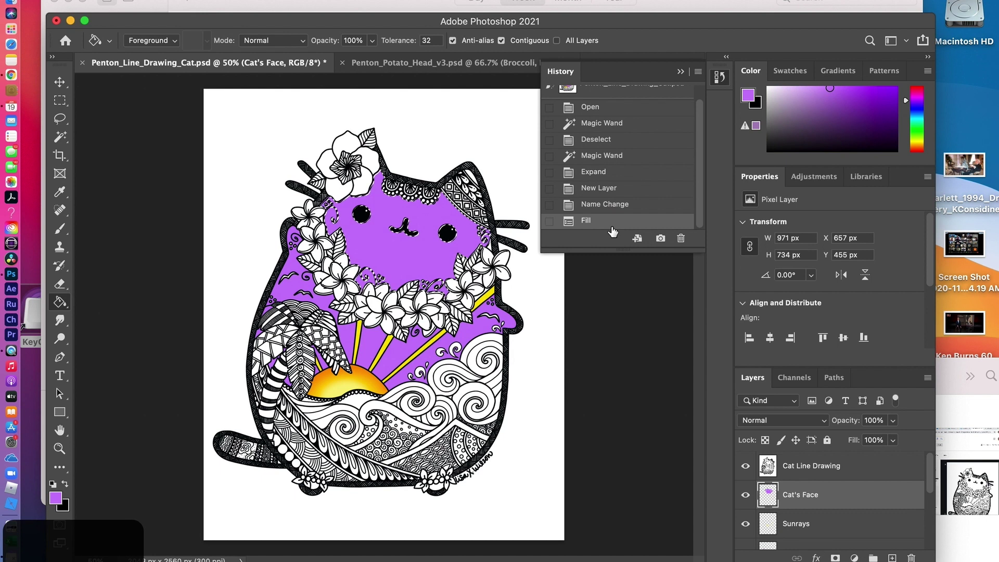
{"action": "key", "text": "super+d"}
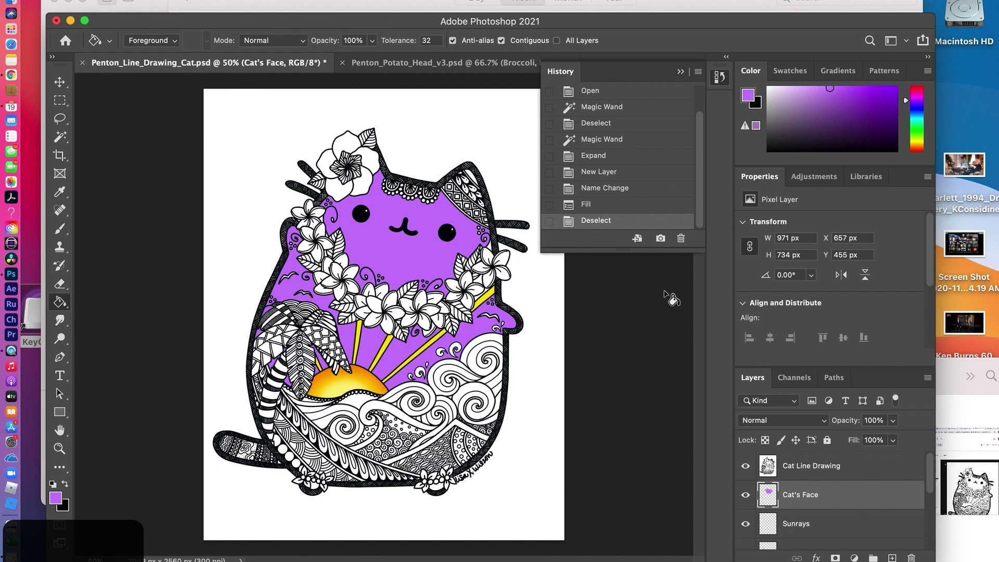
{"action": "left_click", "coordinate": [431, 65]}
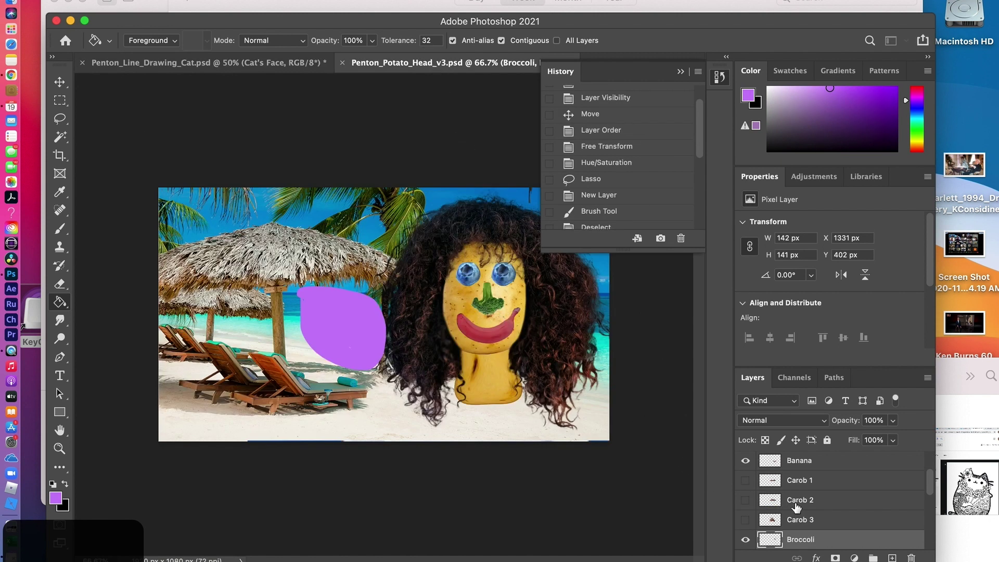
Step: Select the Eye Left layer in the Layers panel and switch to the Move tool
{"action": "scroll", "coordinate": [795, 506], "scroll_direction": "down", "scroll_amount": 3}
{"action": "scroll", "coordinate": [794, 507], "scroll_direction": "down", "scroll_amount": 3}
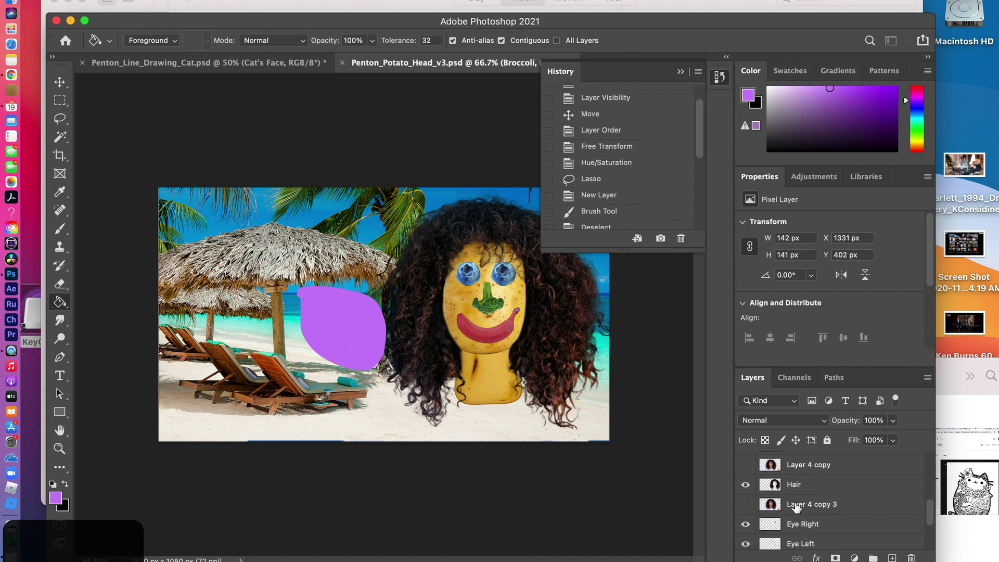
{"action": "scroll", "coordinate": [795, 507], "scroll_direction": "down", "scroll_amount": 3}
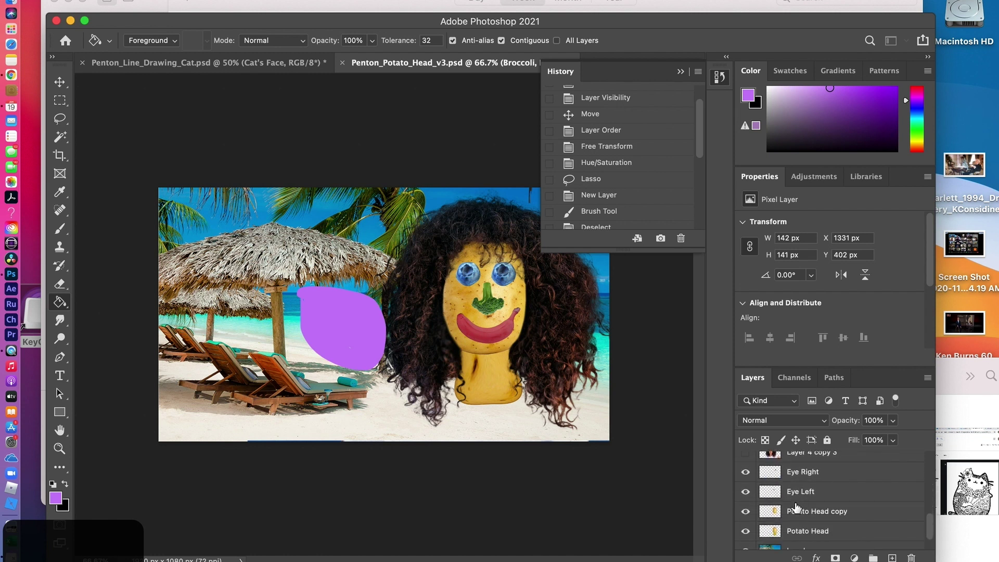
{"action": "scroll", "coordinate": [796, 508], "scroll_direction": "up", "scroll_amount": 10}
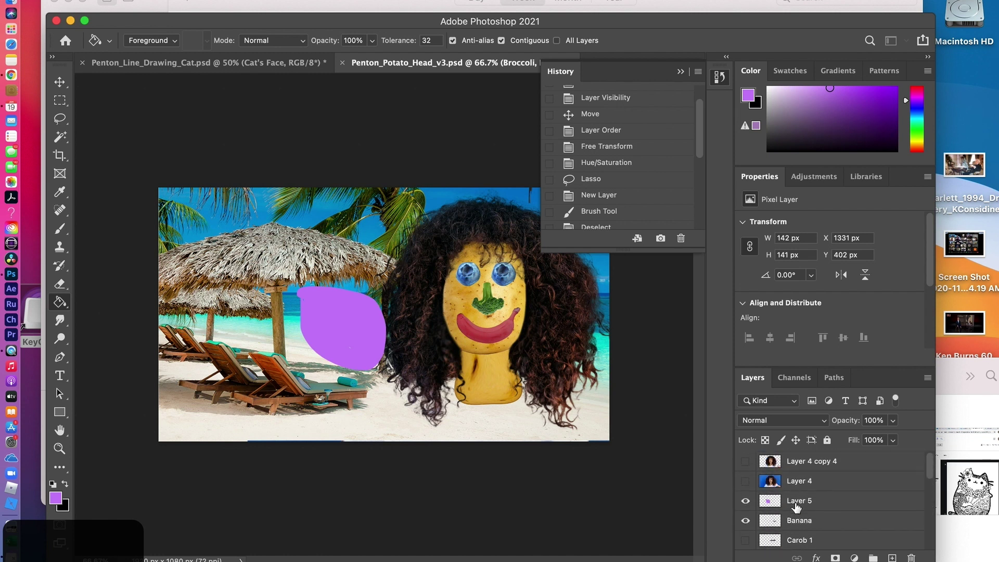
{"action": "scroll", "coordinate": [795, 508], "scroll_direction": "down", "scroll_amount": 6}
{"action": "scroll", "coordinate": [794, 507], "scroll_direction": "down", "scroll_amount": 3}
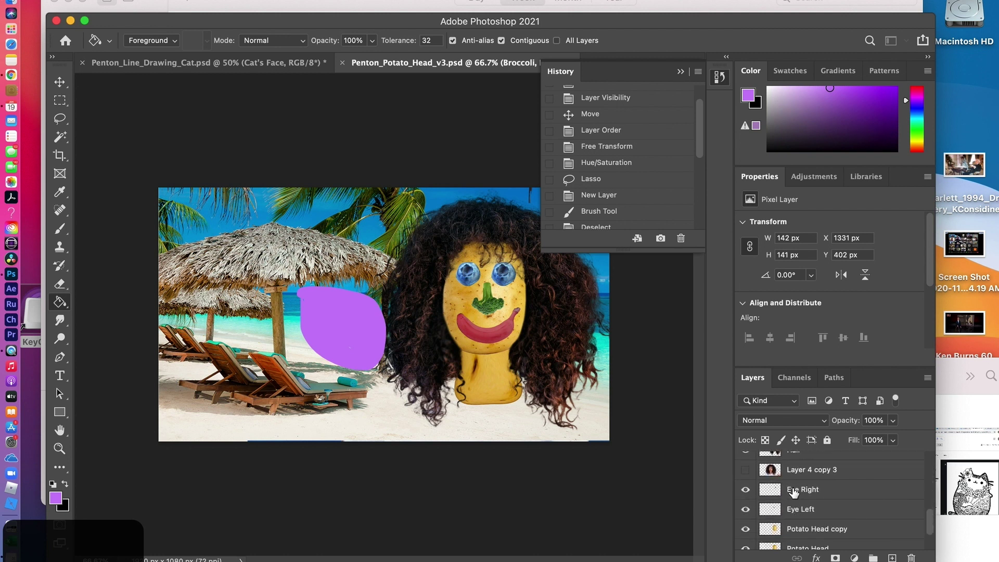
{"action": "left_click", "coordinate": [794, 509]}
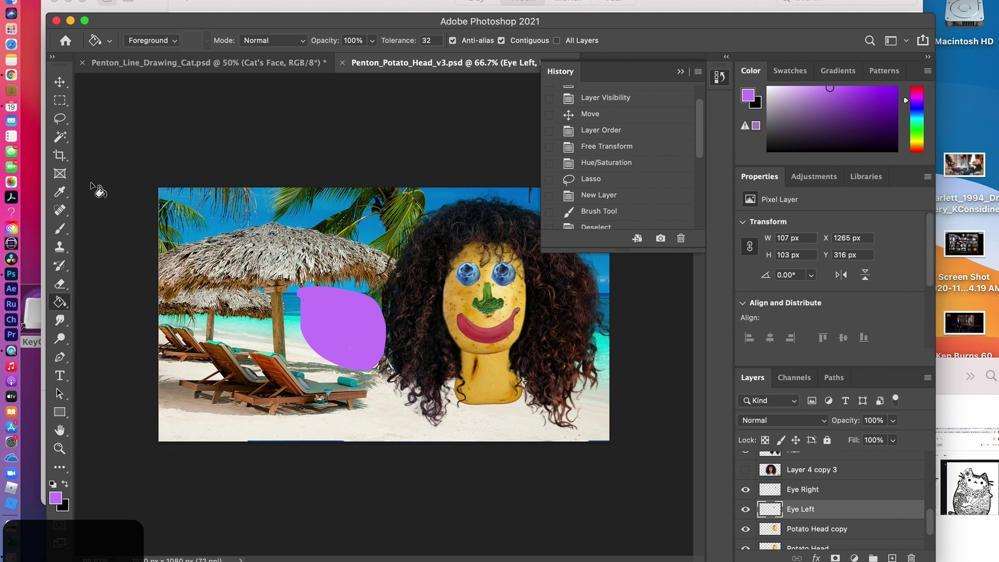
{"action": "left_click", "coordinate": [60, 84]}
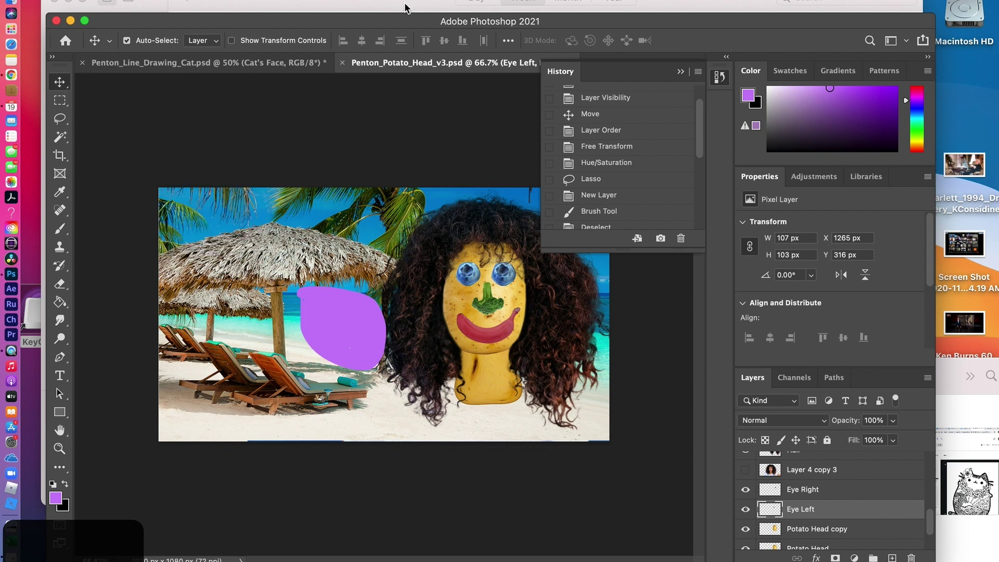
{"action": "left_click", "coordinate": [314, 1]}
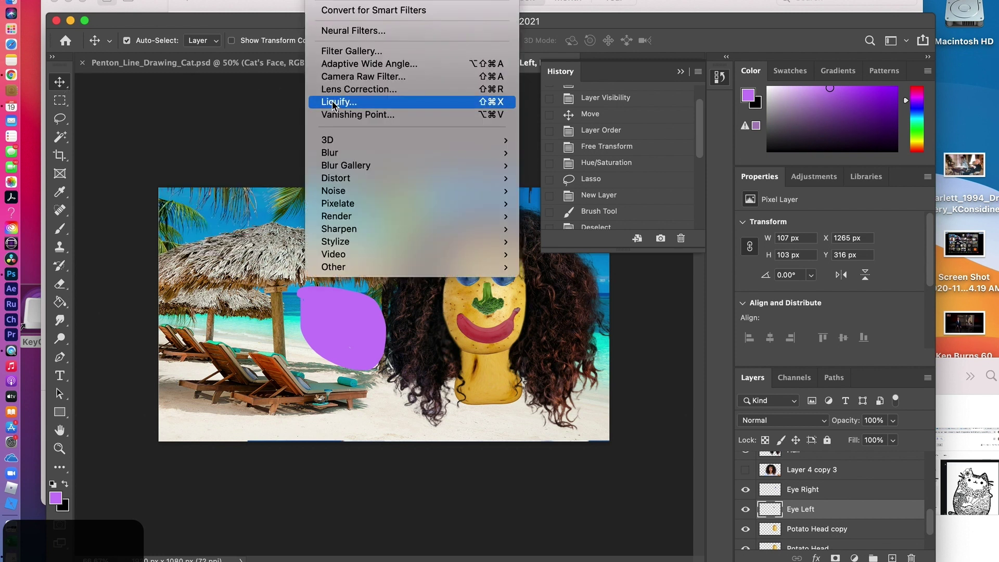
Step: Warp the left blueberry eye in Liquify, then undo that change
{"action": "left_click", "coordinate": [333, 103]}
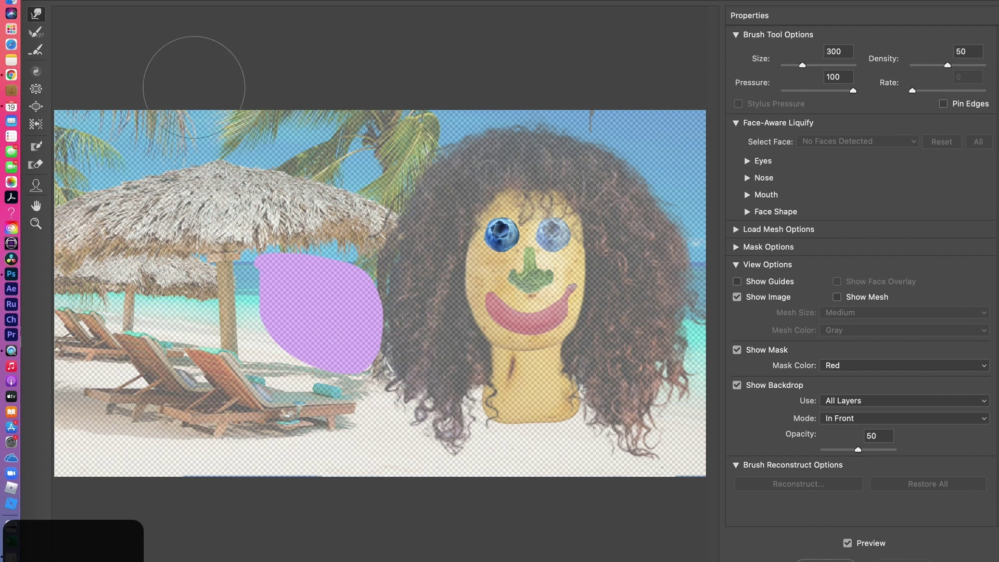
{"action": "left_click_drag", "start_coordinate": [478, 246], "coordinate": [443, 249]}
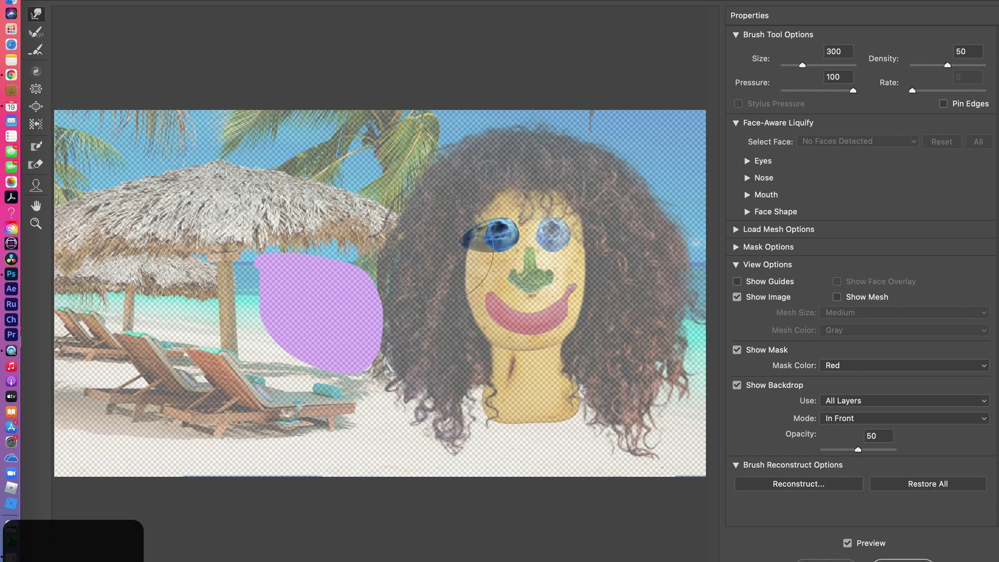
{"action": "key", "text": "super+z"}
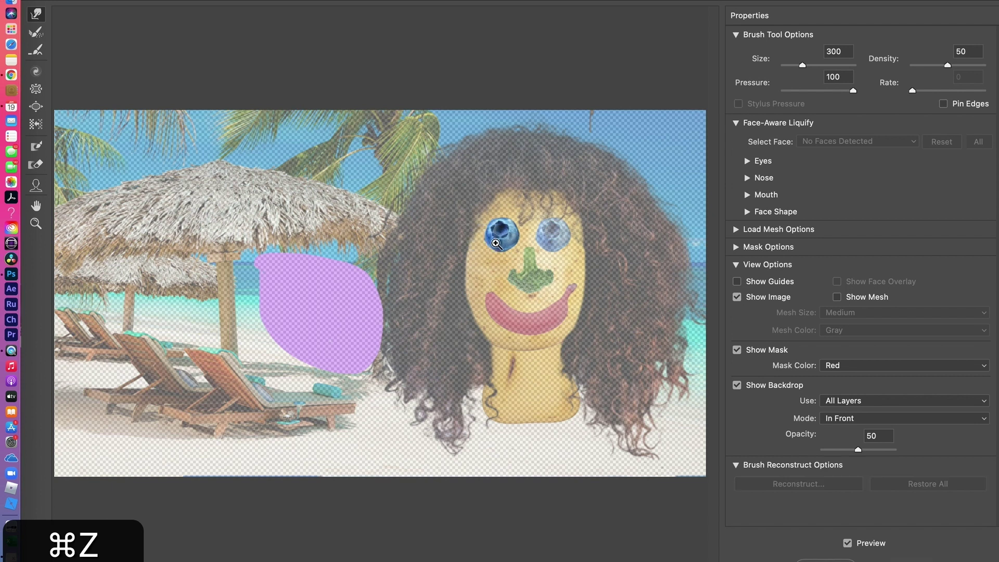
{"action": "mouse_move", "coordinate": [509, 240]}
{"action": "left_mouse_down"}
{"action": "mouse_move", "coordinate": [506, 273]}
{"action": "mouse_move", "coordinate": [504, 227]}
{"action": "mouse_move", "coordinate": [538, 237]}
{"action": "mouse_move", "coordinate": [494, 242]}
{"action": "mouse_move", "coordinate": [519, 259]}
{"action": "left_mouse_up"}
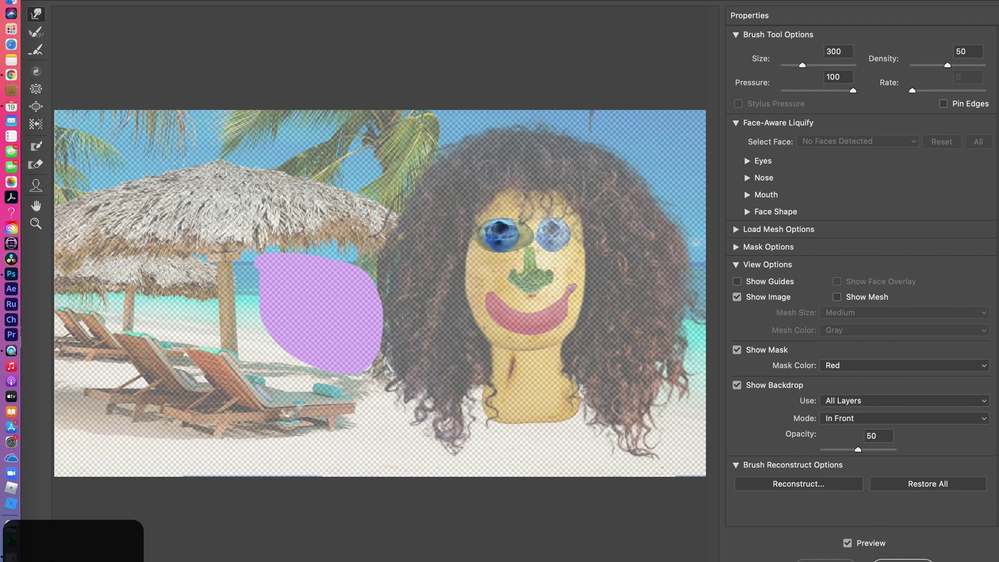
{"action": "left_click", "coordinate": [903, 560]}
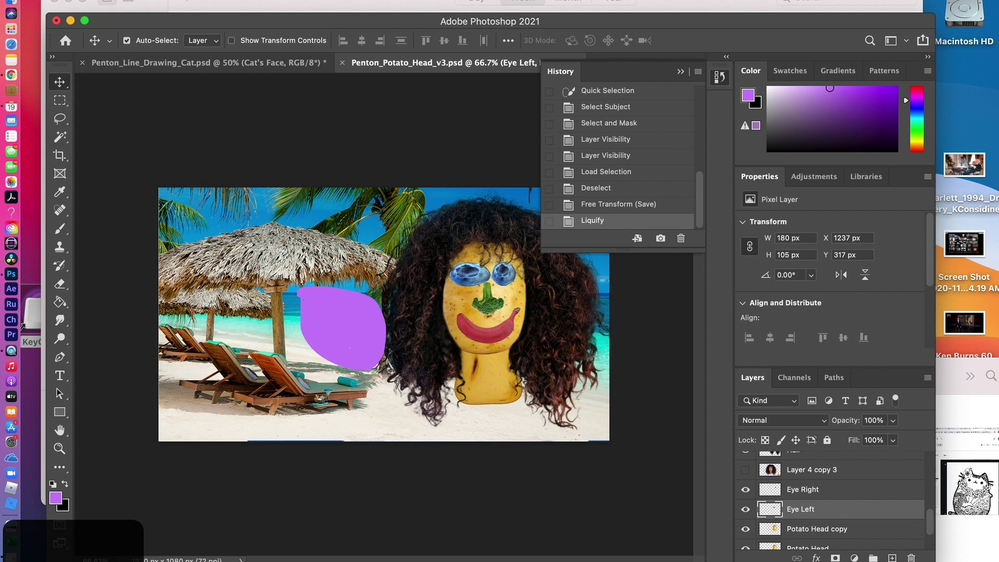
{"action": "key", "text": "super+z"}
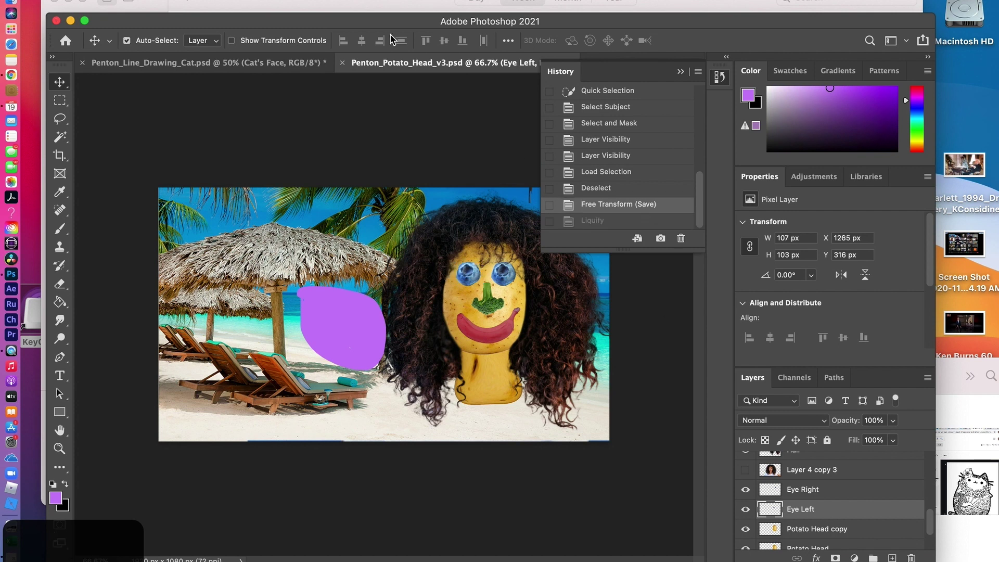
Step: Reopen Liquify and bloat the left eye with the Bloat tool at brush size 250
{"action": "left_click", "coordinate": [326, 0]}
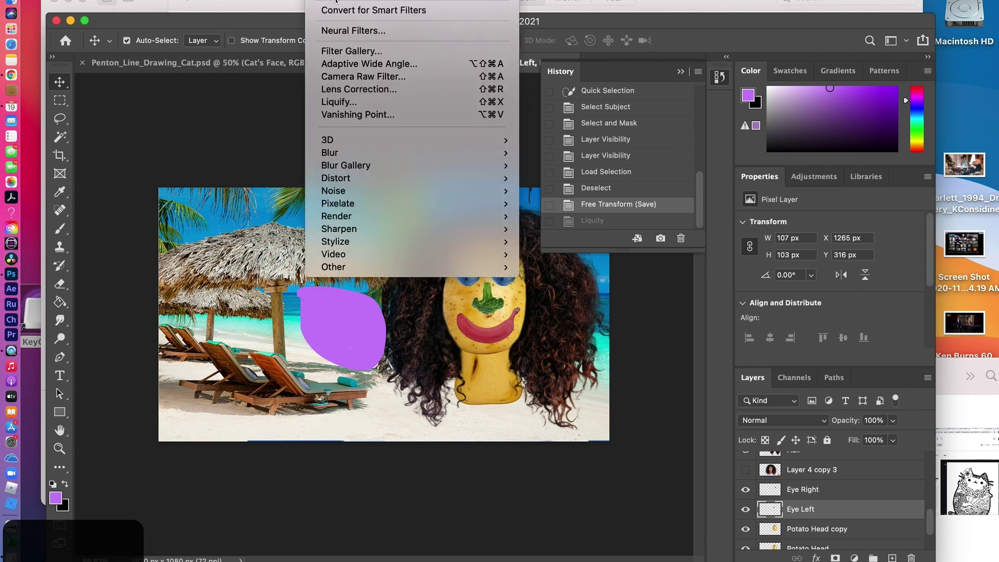
{"action": "left_click", "coordinate": [345, 104]}
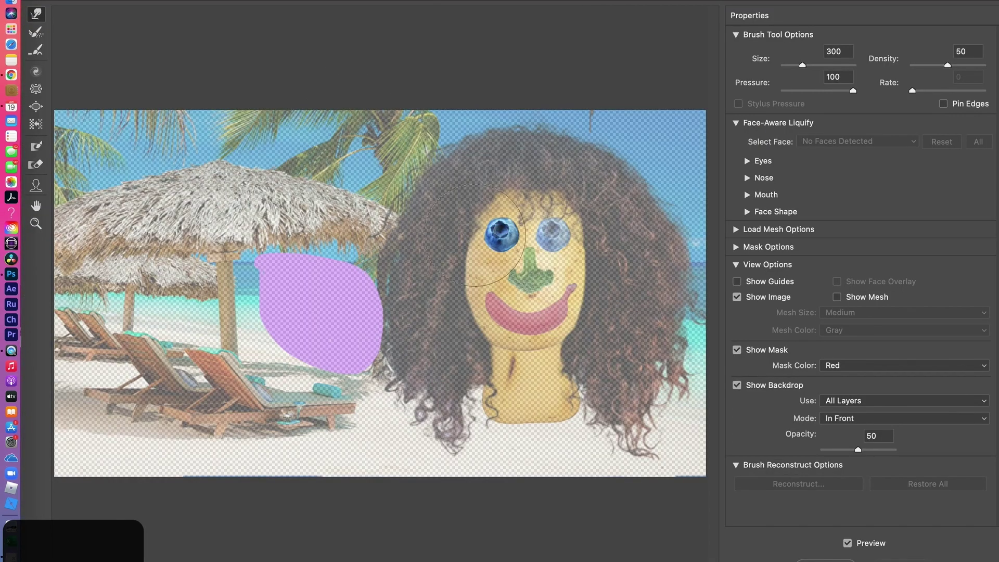
{"action": "left_click", "coordinate": [36, 106]}
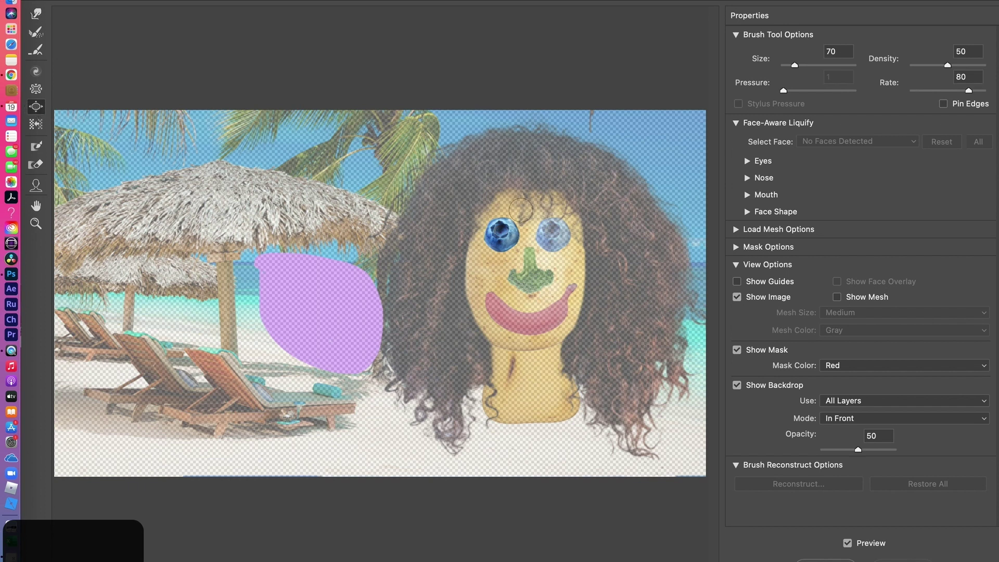
{"action": "key", "text": "bracketright"}
{"action": "key", "text": "bracketright"}
{"action": "key", "text": "bracketright"}
{"action": "key", "text": "bracketright"}
{"action": "key", "text": "bracketright"}
{"action": "key", "text": "bracketright"}
{"action": "left_click_drag", "start_coordinate": [501, 234], "coordinate": [501, 234]}
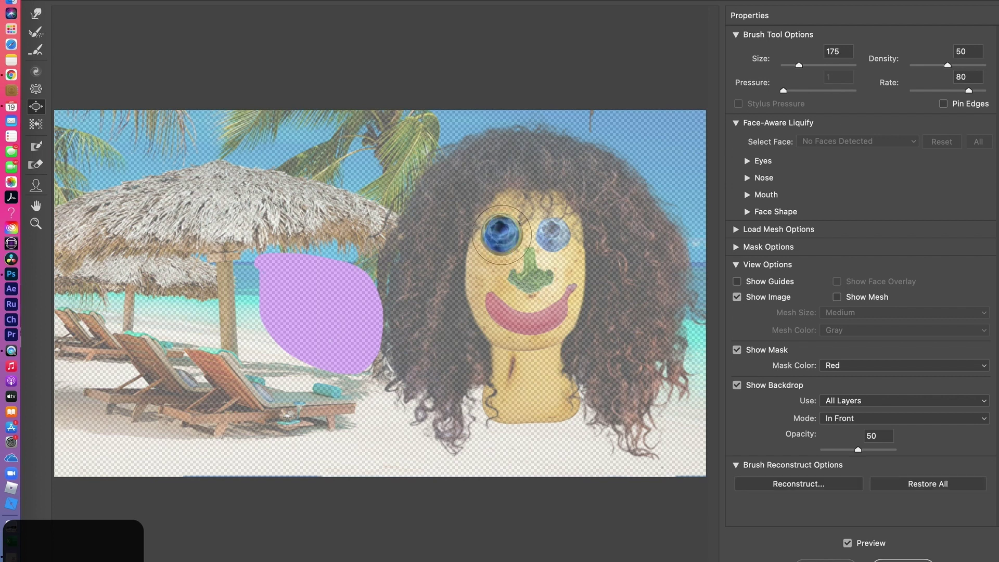
{"action": "key", "text": "bracketright"}
{"action": "key", "text": "bracketright"}
{"action": "key", "text": "bracketright"}
{"action": "left_click_drag", "start_coordinate": [501, 234], "coordinate": [501, 234]}
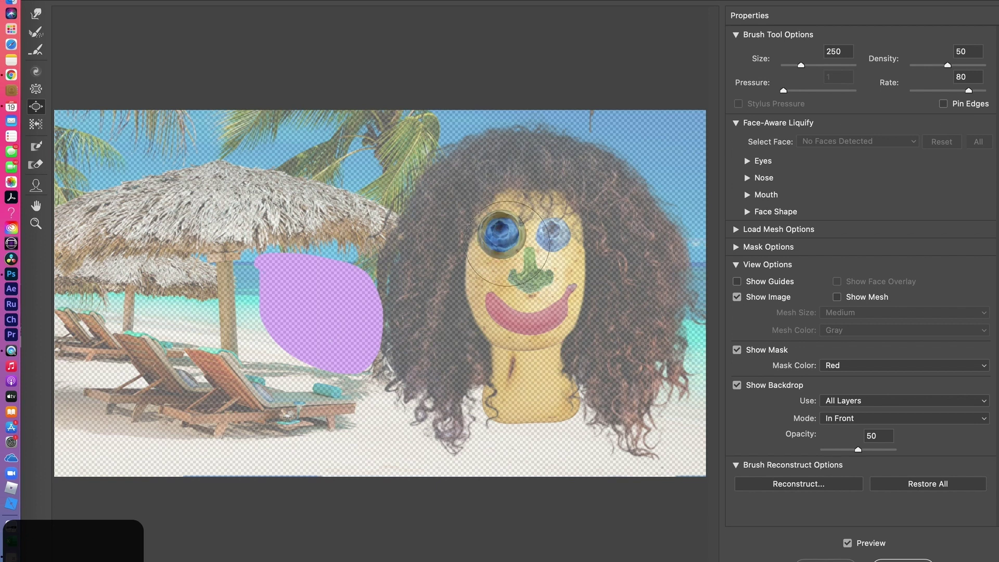
{"action": "left_click", "coordinate": [902, 559]}
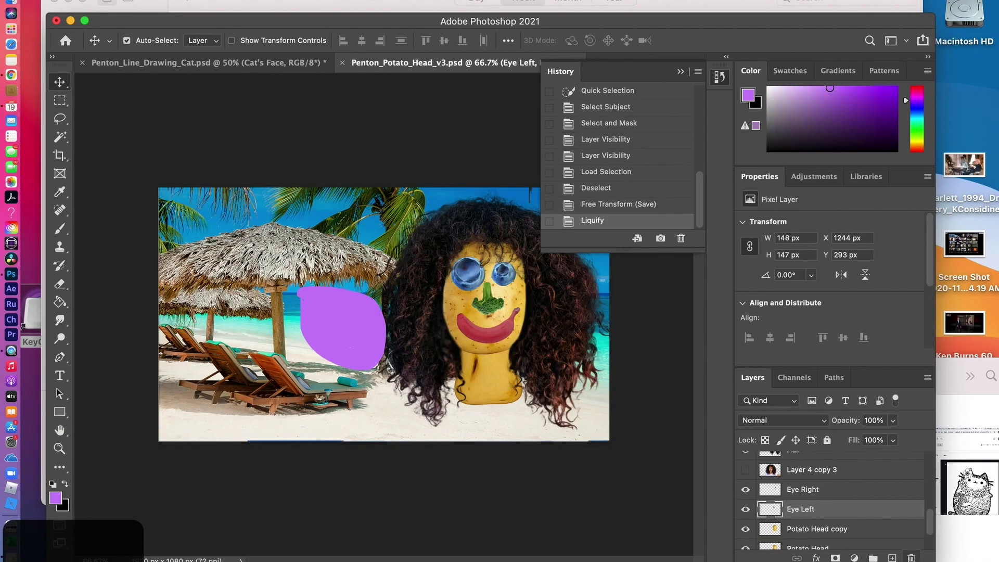
Step: Undo the left eye's Liquify distortion, then select the Banana layer
{"action": "key", "text": "super+z"}
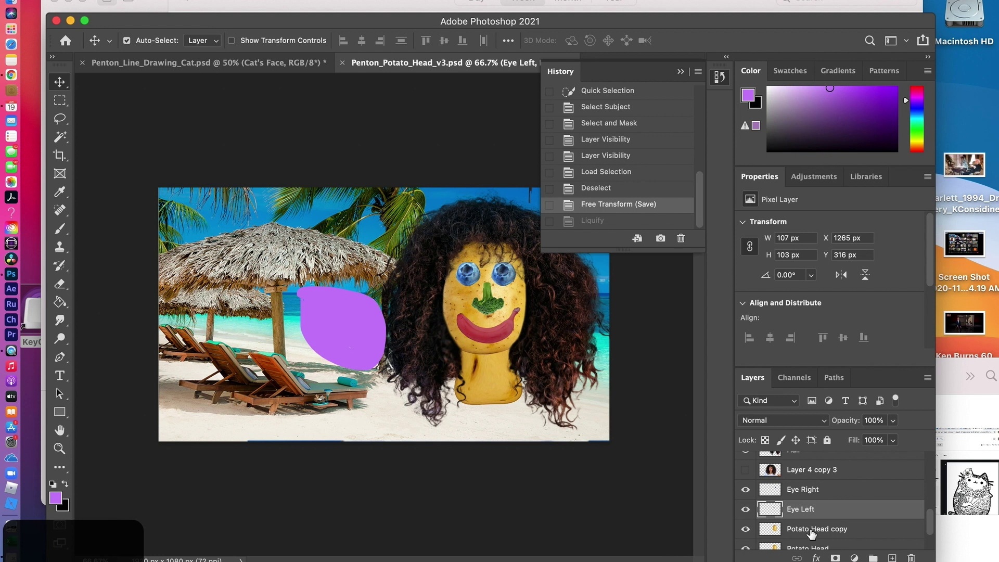
{"action": "scroll", "coordinate": [811, 534], "scroll_direction": "down", "scroll_amount": 3}
{"action": "scroll", "coordinate": [811, 534], "scroll_direction": "up", "scroll_amount": 5}
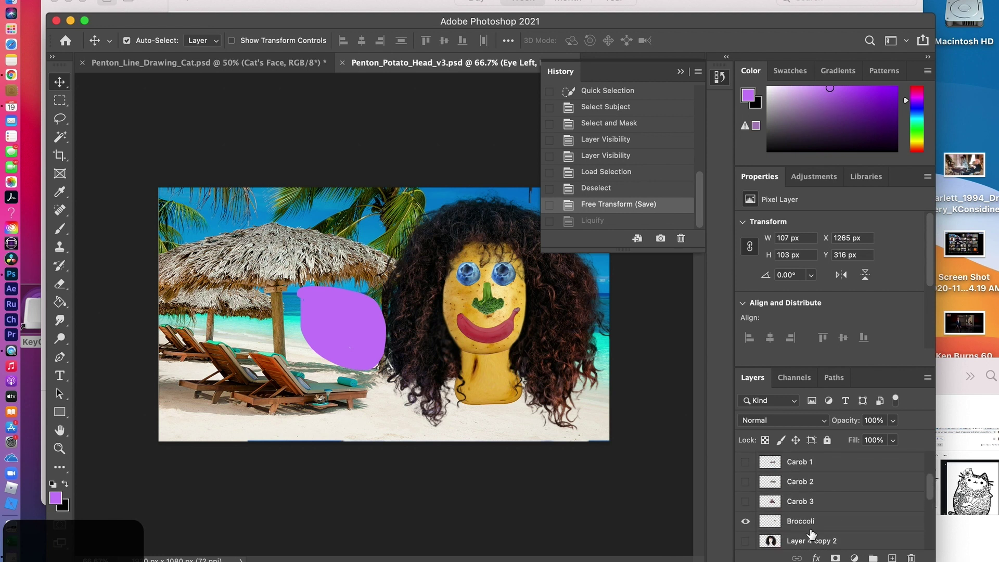
{"action": "scroll", "coordinate": [810, 531], "scroll_direction": "down", "scroll_amount": 2}
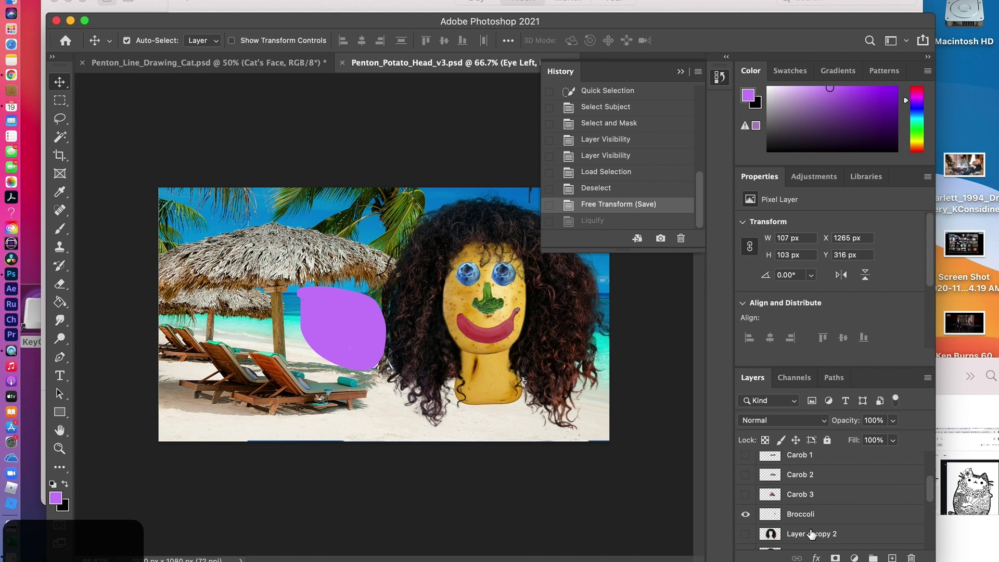
{"action": "scroll", "coordinate": [810, 534], "scroll_direction": "up", "scroll_amount": 5}
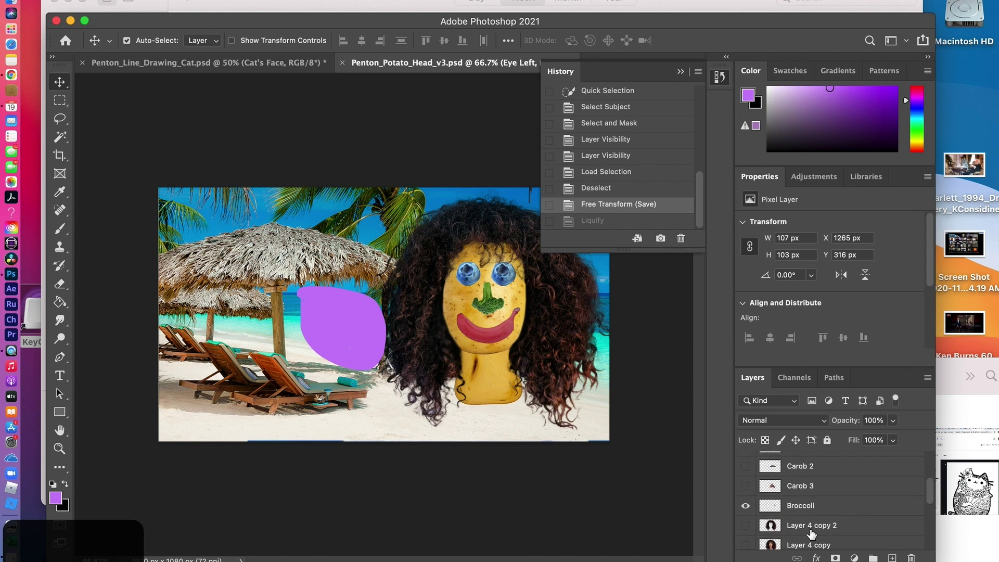
{"action": "scroll", "coordinate": [810, 534], "scroll_direction": "down", "scroll_amount": 3}
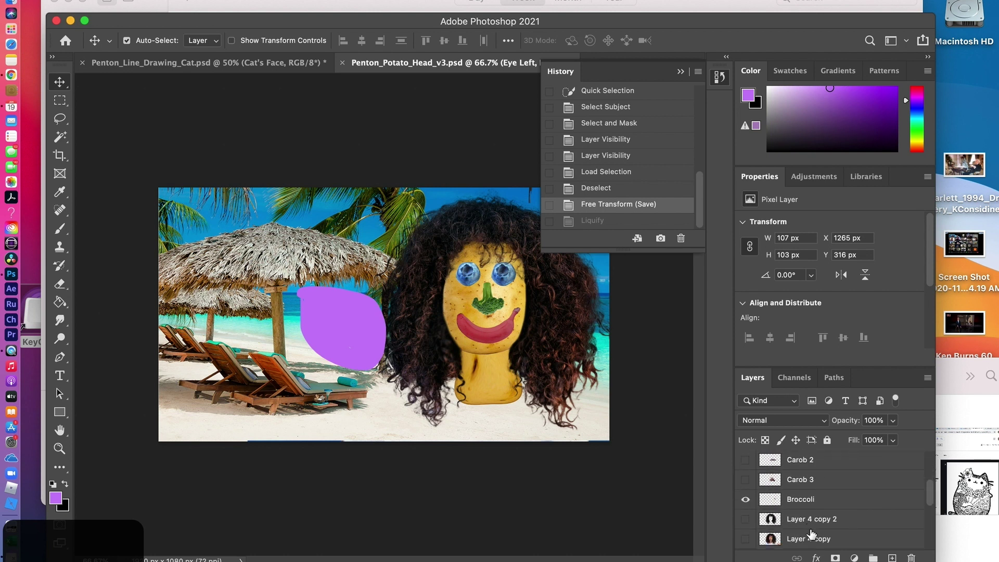
{"action": "scroll", "coordinate": [810, 533], "scroll_direction": "up", "scroll_amount": 3}
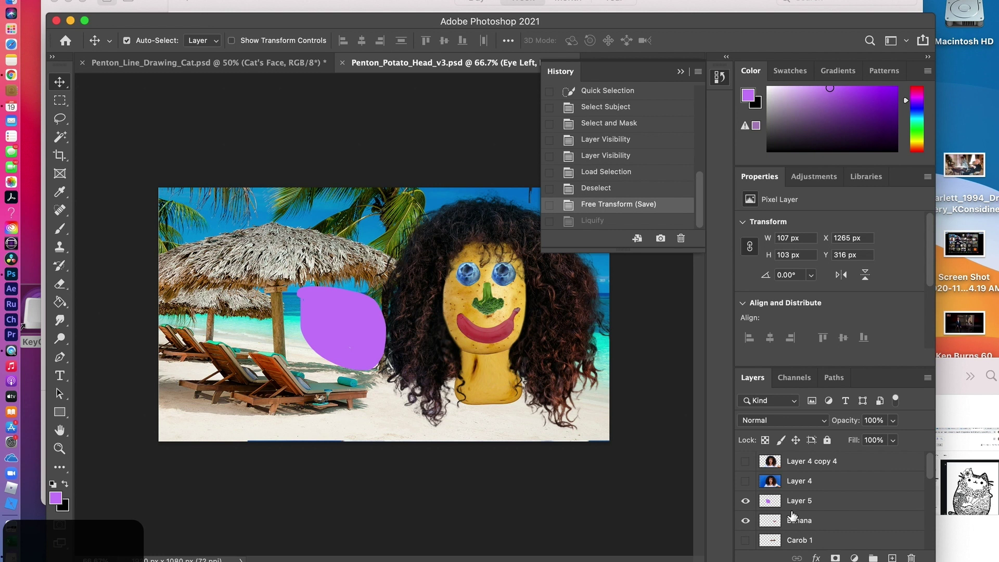
{"action": "left_click", "coordinate": [804, 522]}
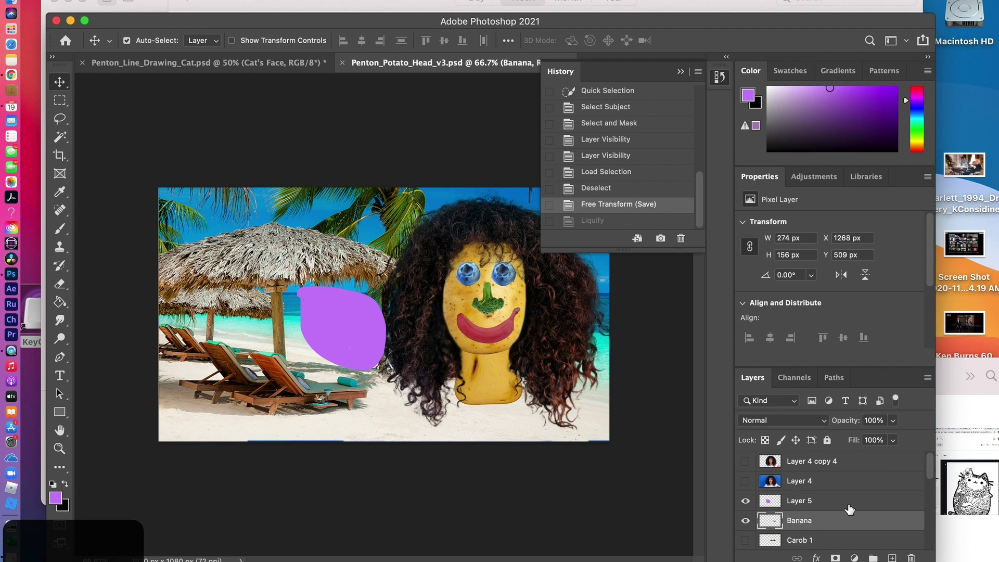
Step: Open the Banana layer's Layer Style dialog and move it aside to uncover the composite
{"action": "double_click", "coordinate": [895, 522]}
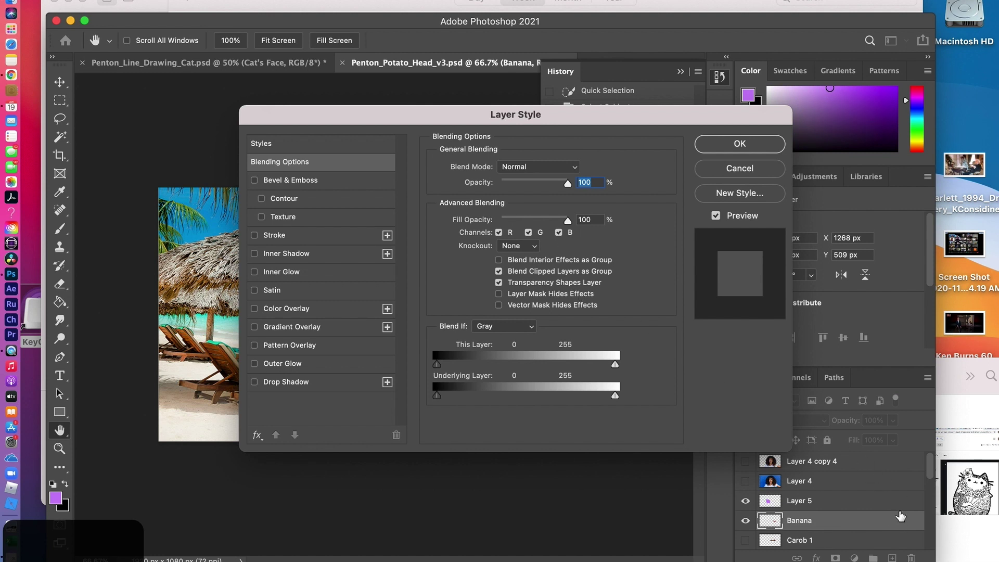
{"action": "left_click", "coordinate": [736, 169]}
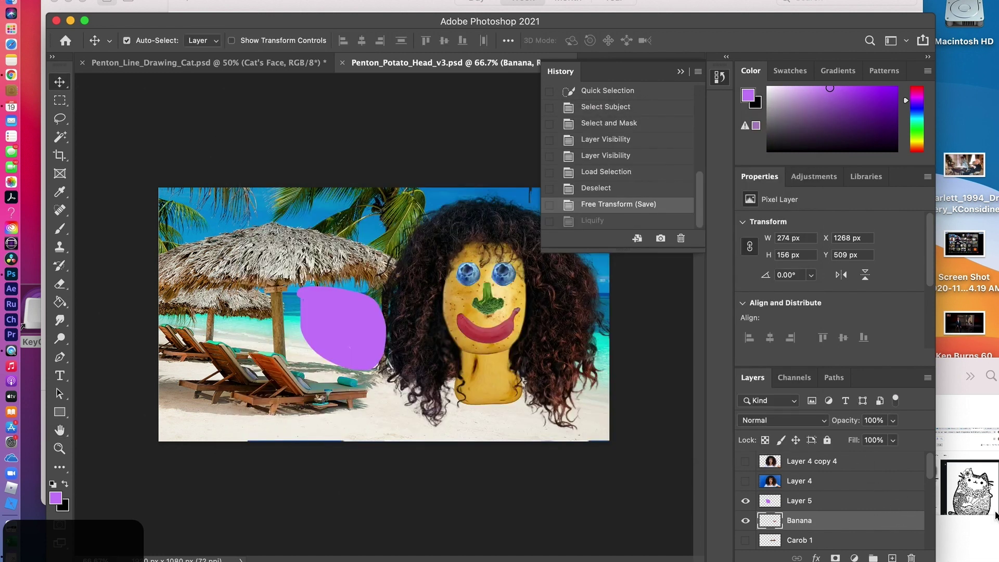
{"action": "double_click", "coordinate": [897, 525]}
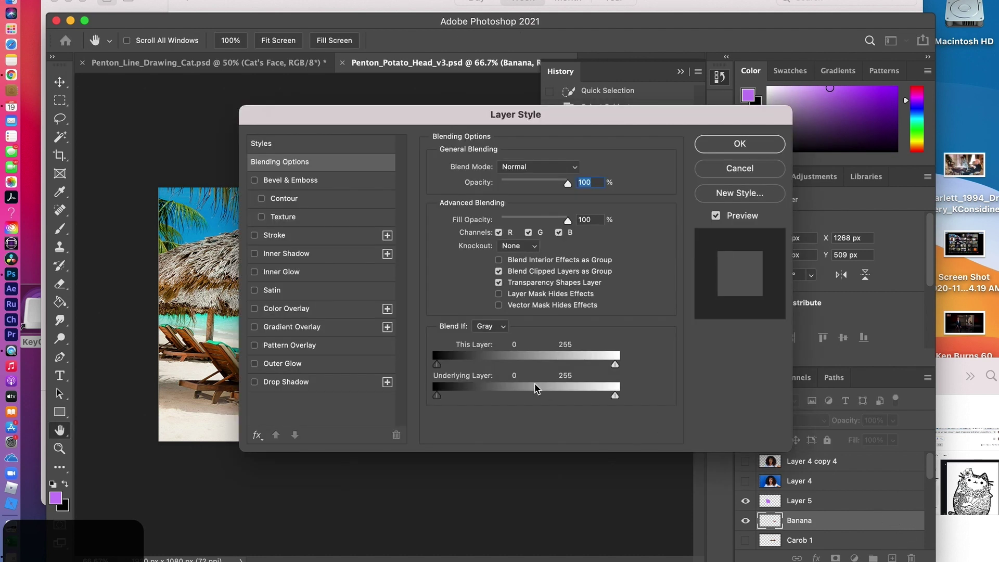
{"action": "left_click_drag", "start_coordinate": [406, 117], "coordinate": [687, 208]}
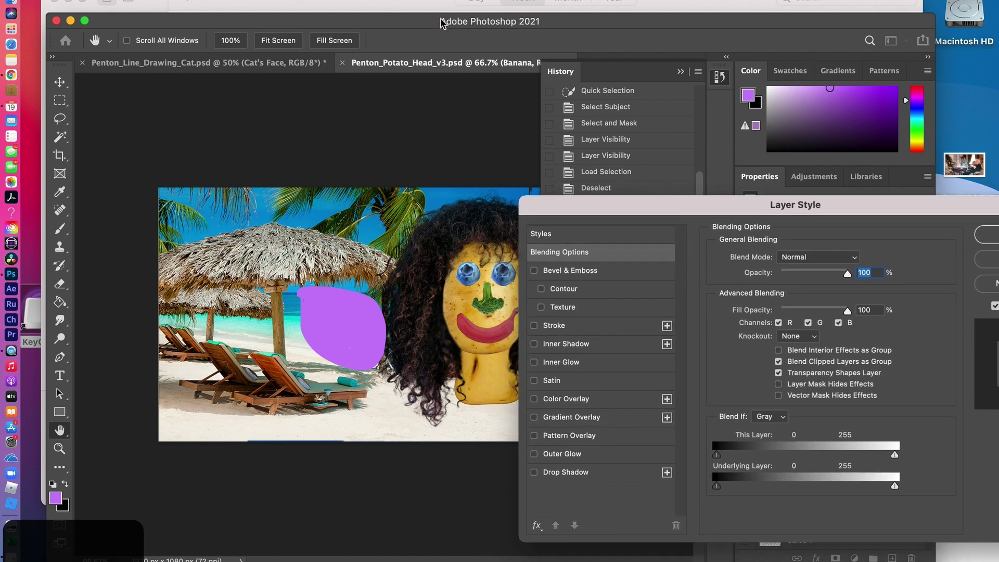
{"action": "left_click_drag", "start_coordinate": [641, 206], "coordinate": [542, 147]}
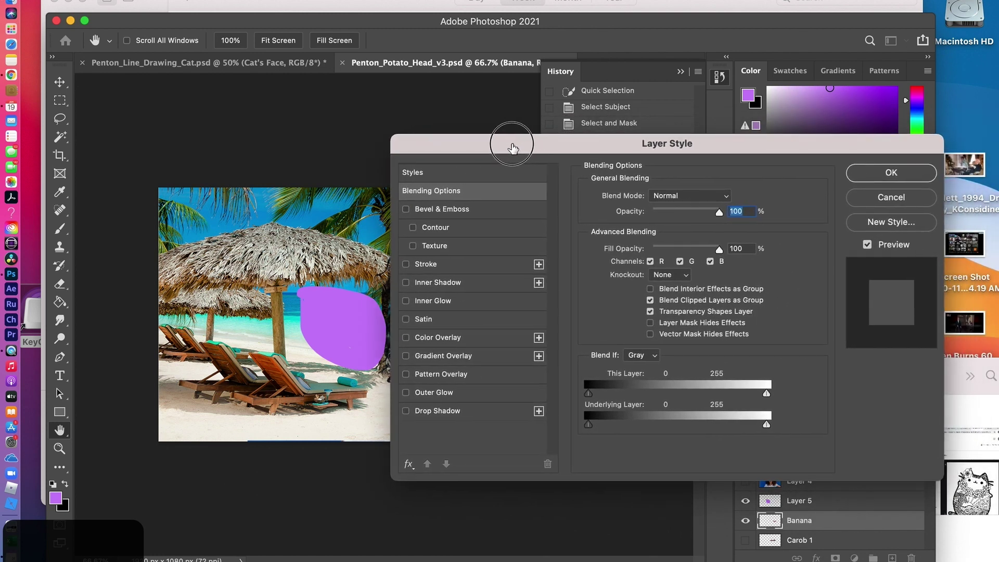
{"action": "left_click_drag", "start_coordinate": [514, 147], "coordinate": [505, 149]}
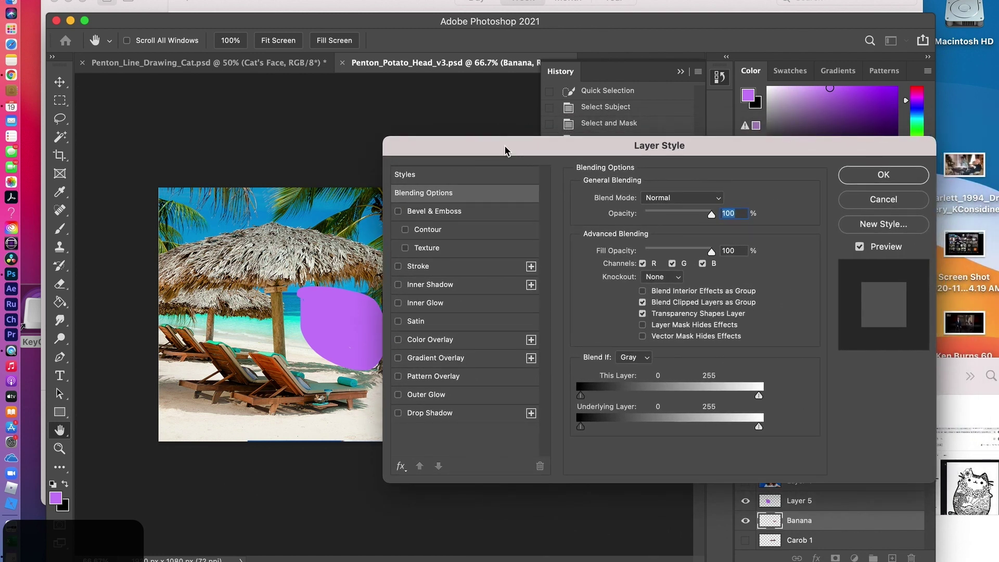
Step: Add a 35% Multiply drop shadow at 127°, 19 px distance, 10 px size, and enable Bevel & Emboss
{"action": "left_click", "coordinate": [398, 414]}
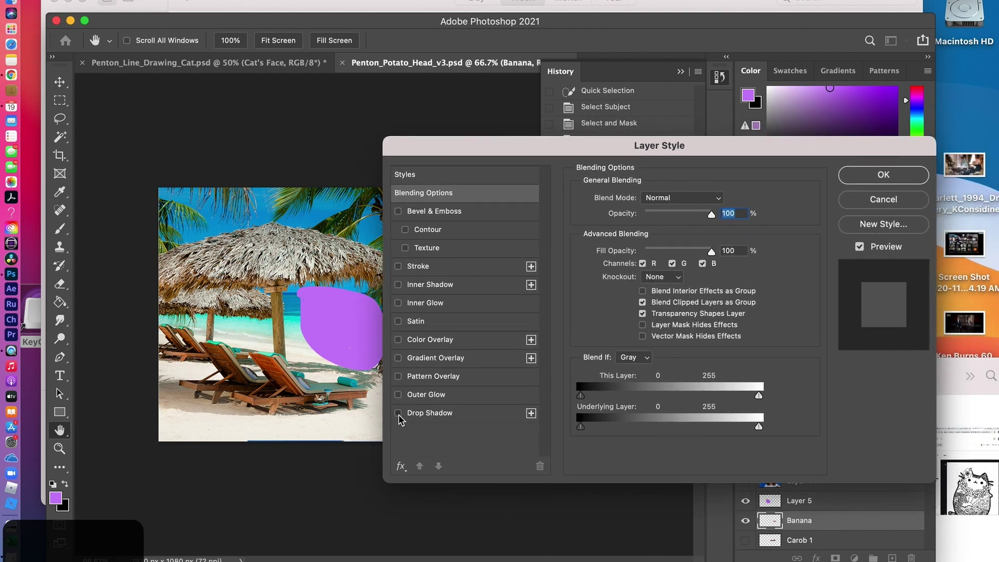
{"action": "left_click", "coordinate": [426, 413]}
{"action": "left_click_drag", "start_coordinate": [480, 146], "coordinate": [361, 286]}
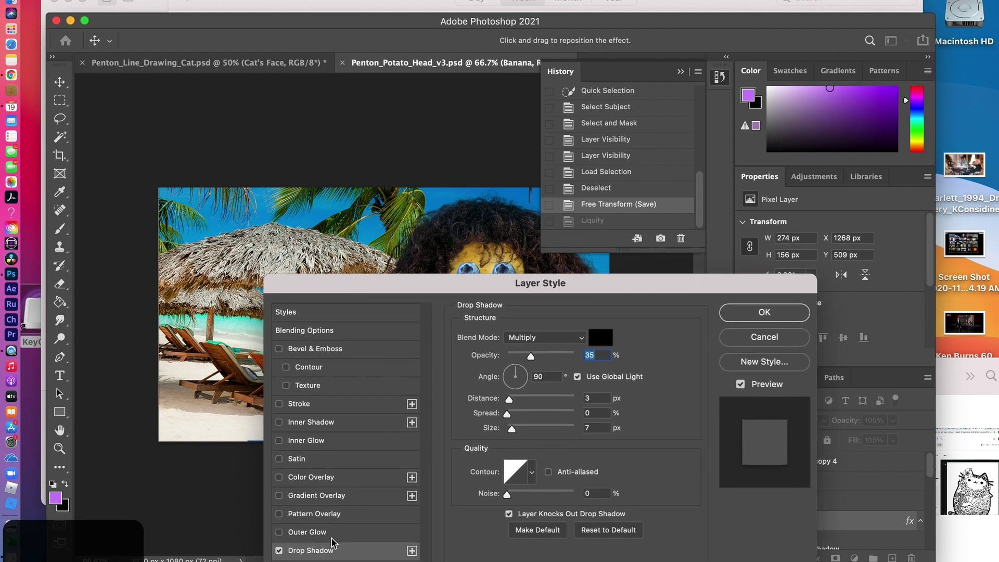
{"action": "left_click_drag", "start_coordinate": [396, 288], "coordinate": [390, 366]}
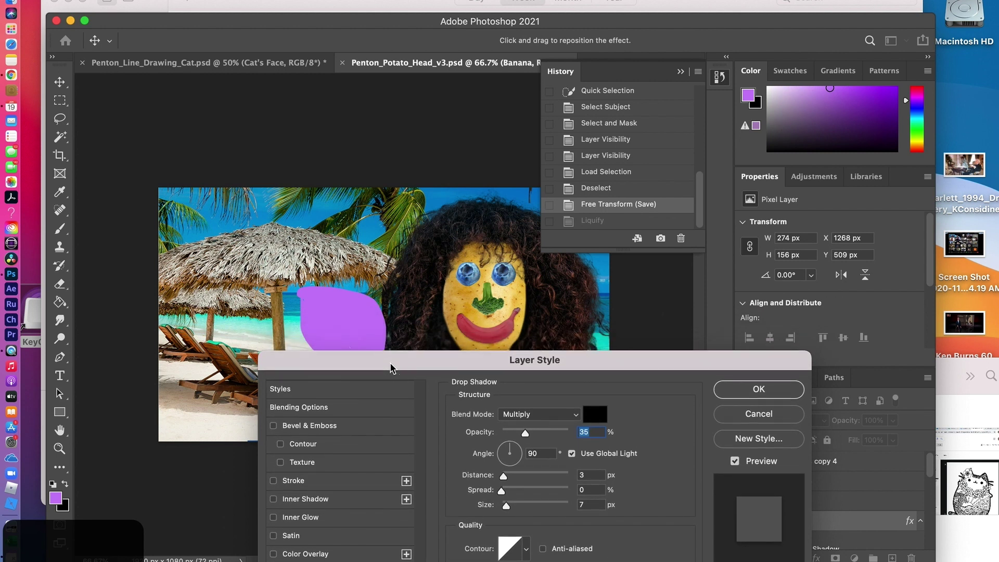
{"action": "left_click_drag", "start_coordinate": [503, 480], "coordinate": [503, 448]}
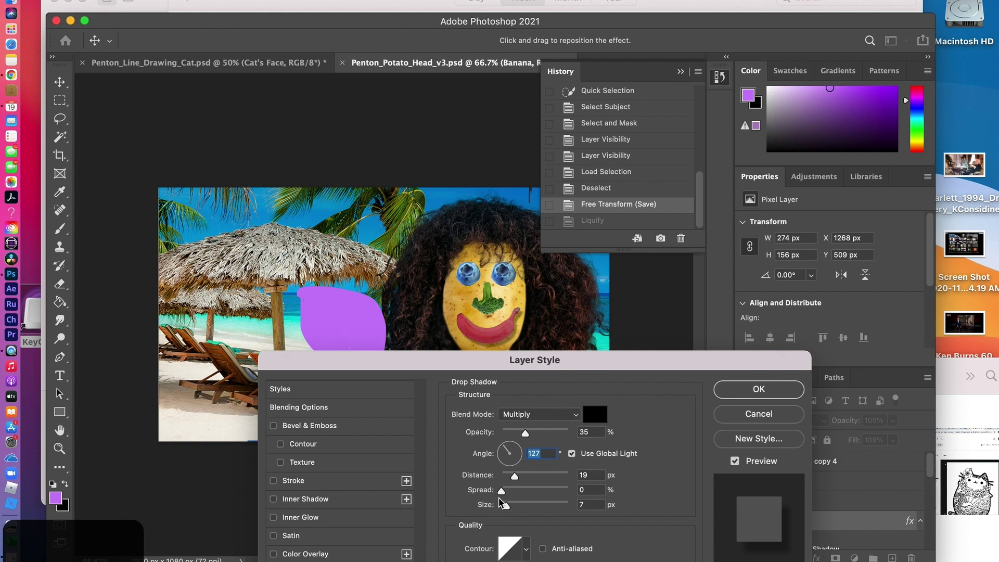
{"action": "mouse_move", "coordinate": [505, 504]}
{"action": "left_mouse_down"}
{"action": "mouse_move", "coordinate": [516, 507]}
{"action": "mouse_move", "coordinate": [509, 509]}
{"action": "left_mouse_up"}
{"action": "left_click", "coordinate": [274, 426]}
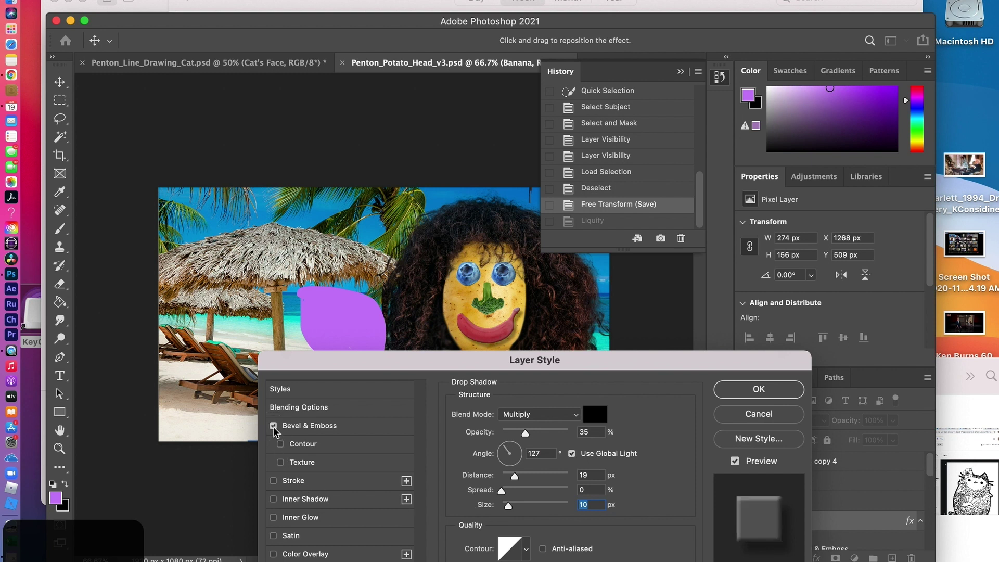
Step: Set the bevel to Pillow Emboss with 344% depth and 5 px soften
{"action": "left_click", "coordinate": [293, 426]}
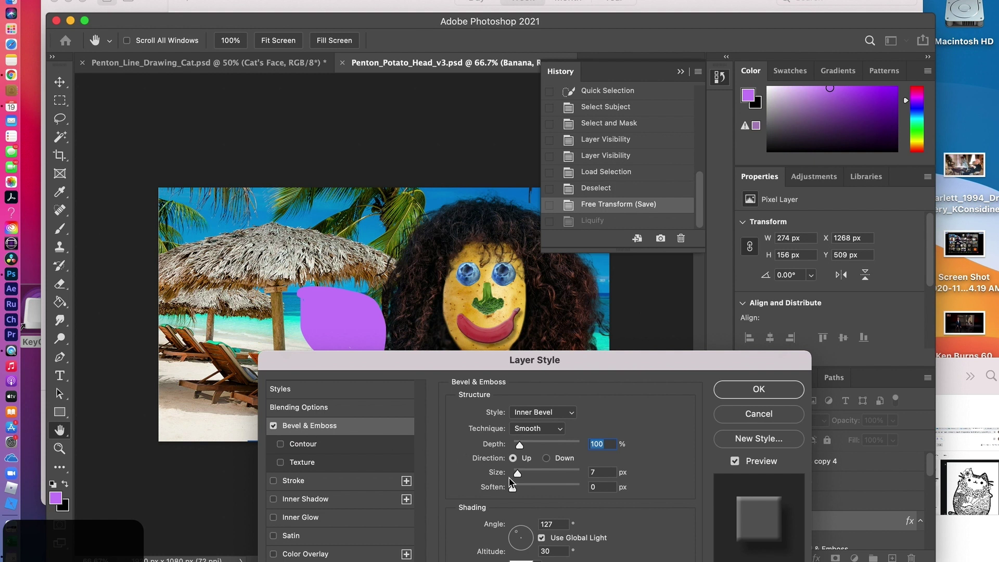
{"action": "left_click_drag", "start_coordinate": [512, 490], "coordinate": [533, 489]}
{"action": "mouse_move", "coordinate": [520, 447]}
{"action": "left_mouse_down"}
{"action": "mouse_move", "coordinate": [543, 448]}
{"action": "mouse_move", "coordinate": [535, 448]}
{"action": "left_mouse_up"}
{"action": "left_click", "coordinate": [560, 414]}
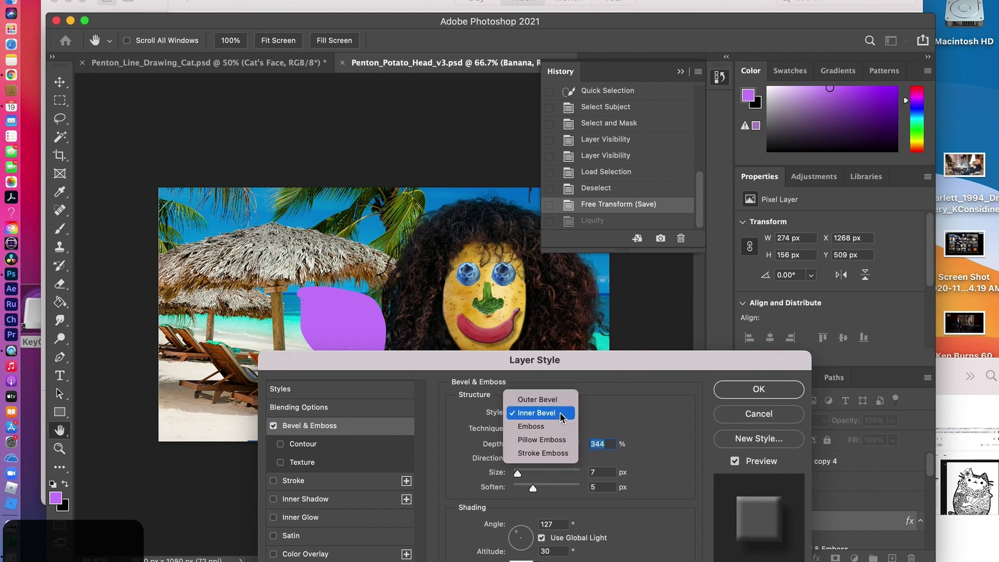
{"action": "left_click", "coordinate": [544, 439]}
Step: Move the Layer Style dialog aside to check the result, then apply the shadow and bevel
{"action": "left_click", "coordinate": [456, 364]}
{"action": "left_click_drag", "start_coordinate": [456, 364], "coordinate": [462, 303]}
{"action": "left_click_drag", "start_coordinate": [462, 338], "coordinate": [735, 342]}
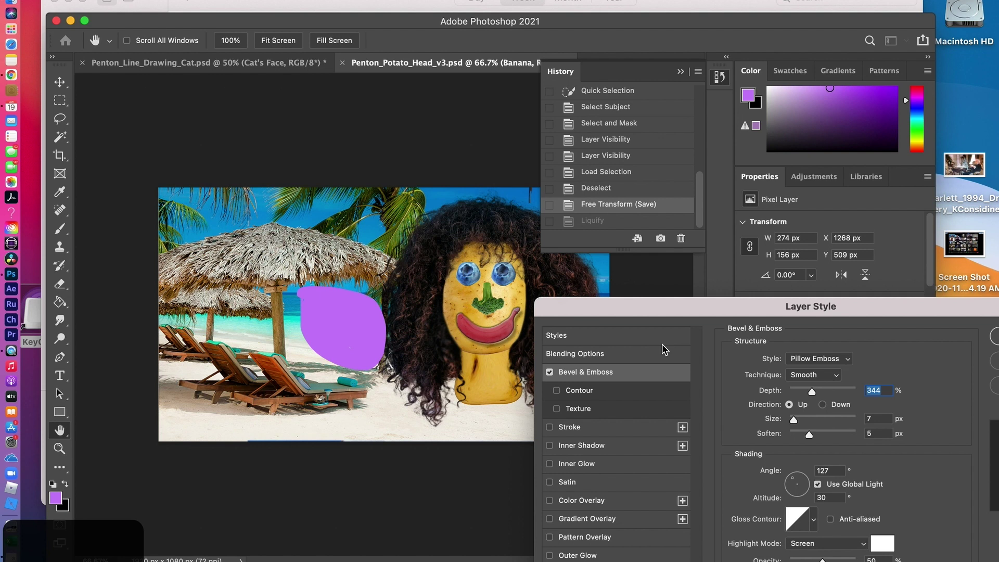
{"action": "left_click_drag", "start_coordinate": [683, 311], "coordinate": [256, 203]}
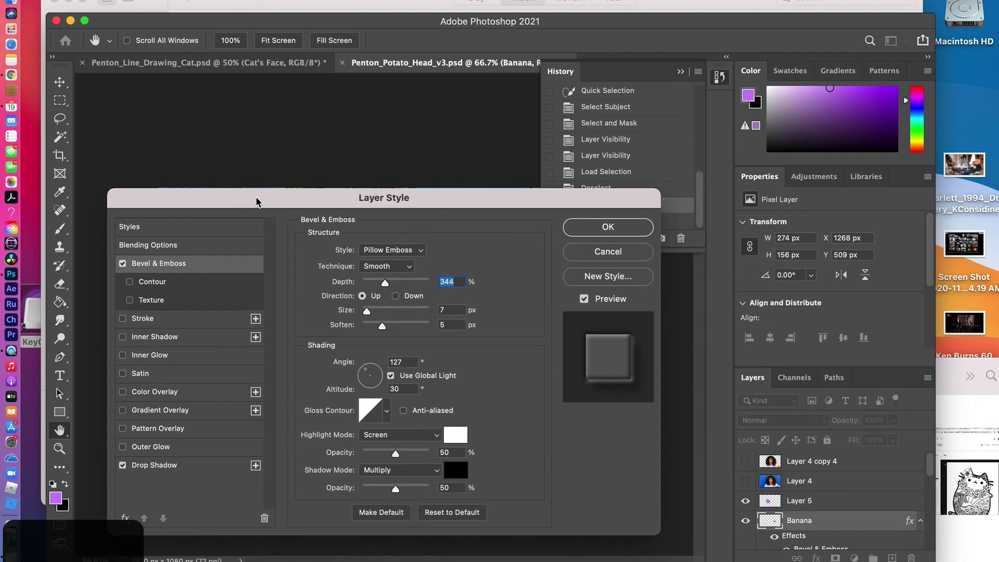
{"action": "left_click", "coordinate": [607, 227]}
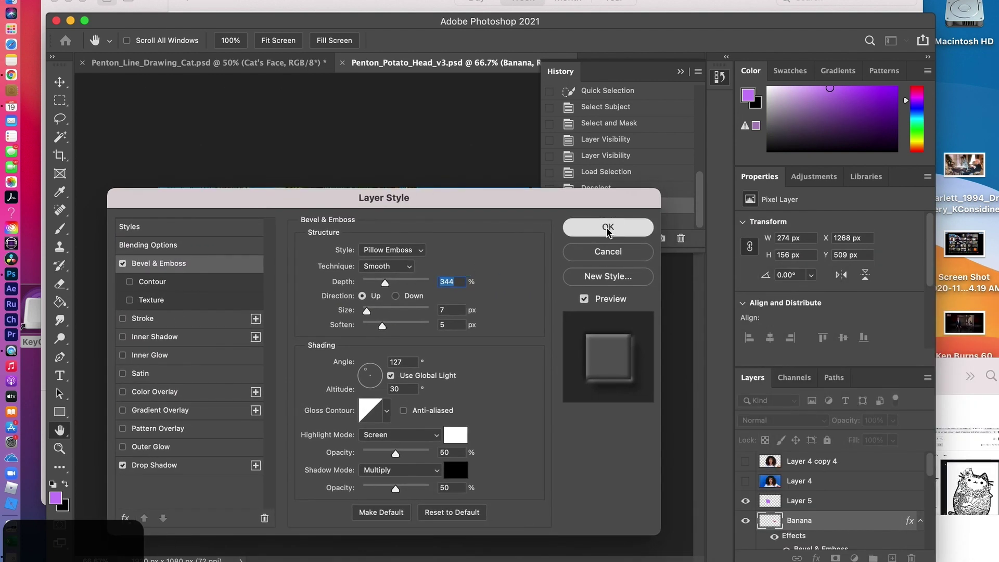
{"action": "scroll", "coordinate": [801, 518], "scroll_direction": "down", "scroll_amount": 2}
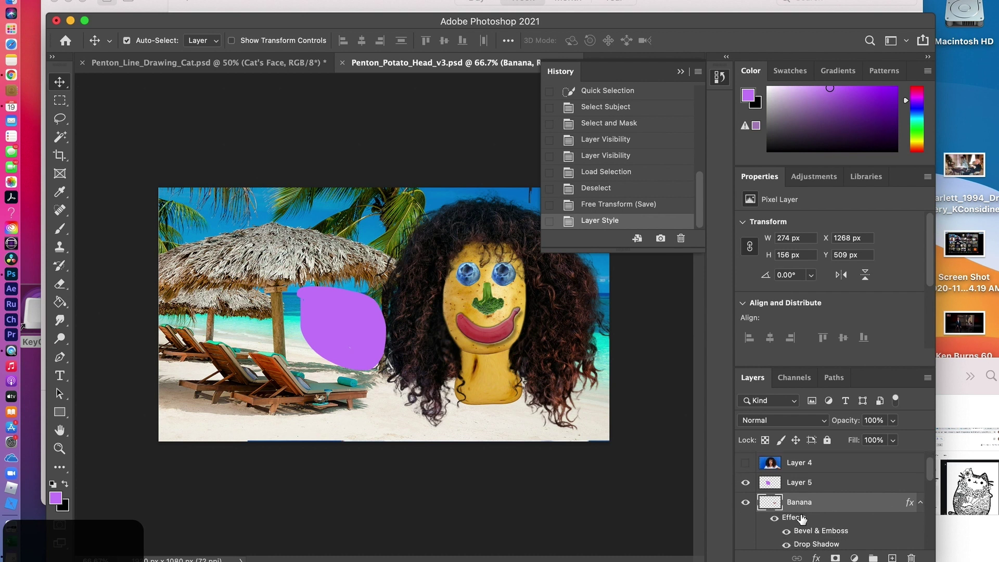
Step: Toggle the Banana layer's effects off to compare, then switch to the Penton_Line_Drawing_Cat document
{"action": "left_click", "coordinate": [775, 511]}
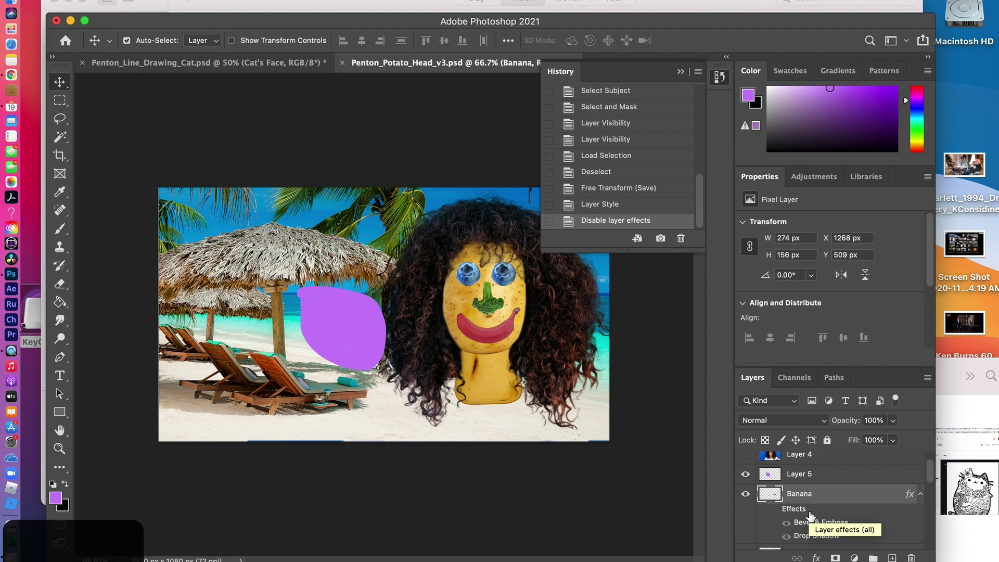
{"action": "left_click", "coordinate": [776, 511]}
{"action": "left_click", "coordinate": [776, 511]}
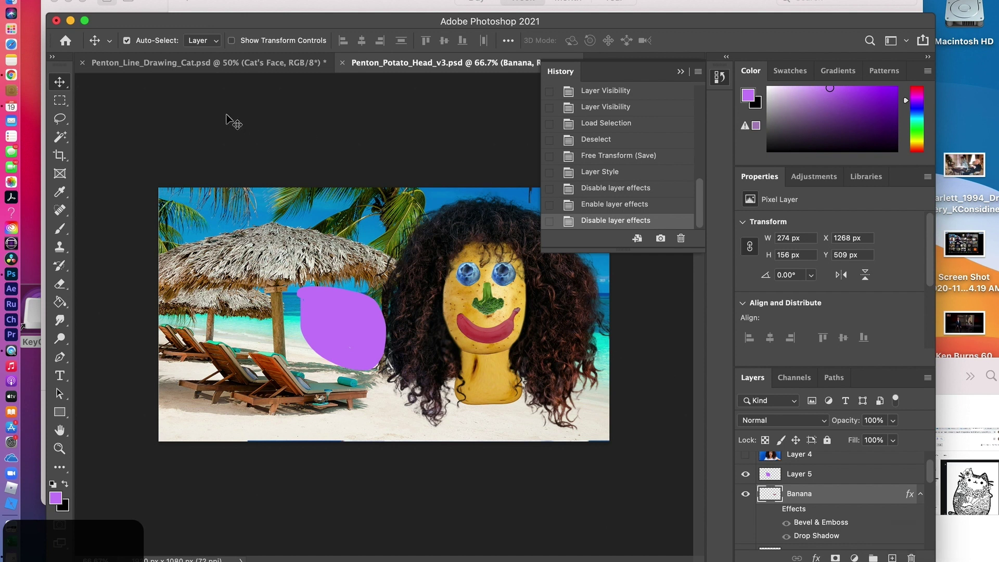
{"action": "left_click", "coordinate": [175, 64]}
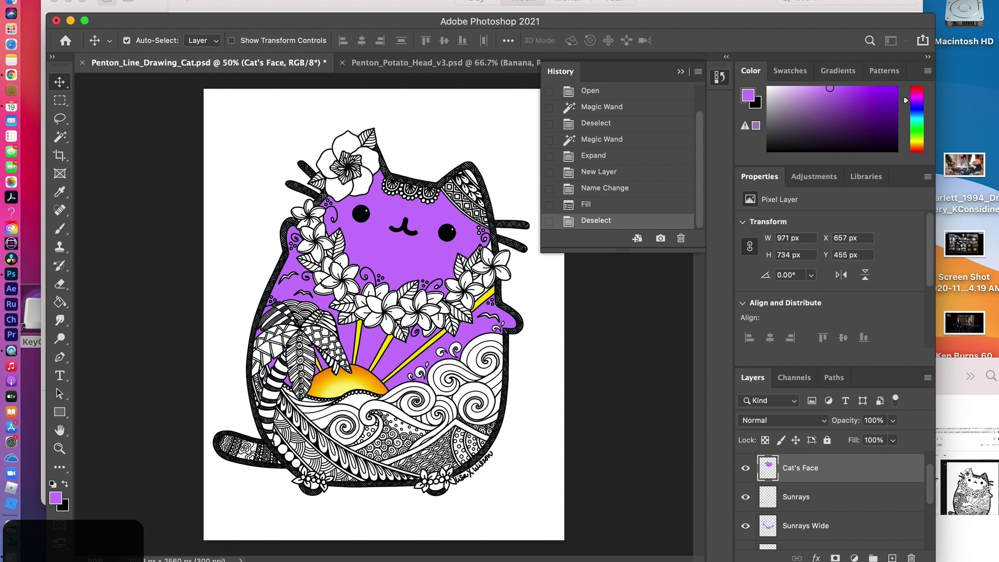
{"action": "left_click", "coordinate": [162, 1]}
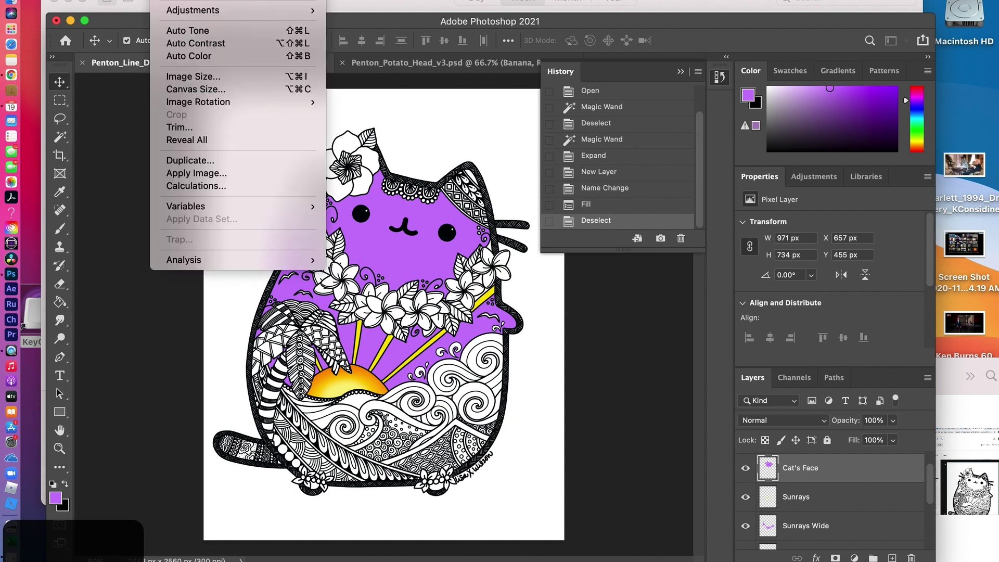
{"action": "left_click", "coordinate": [189, 81]}
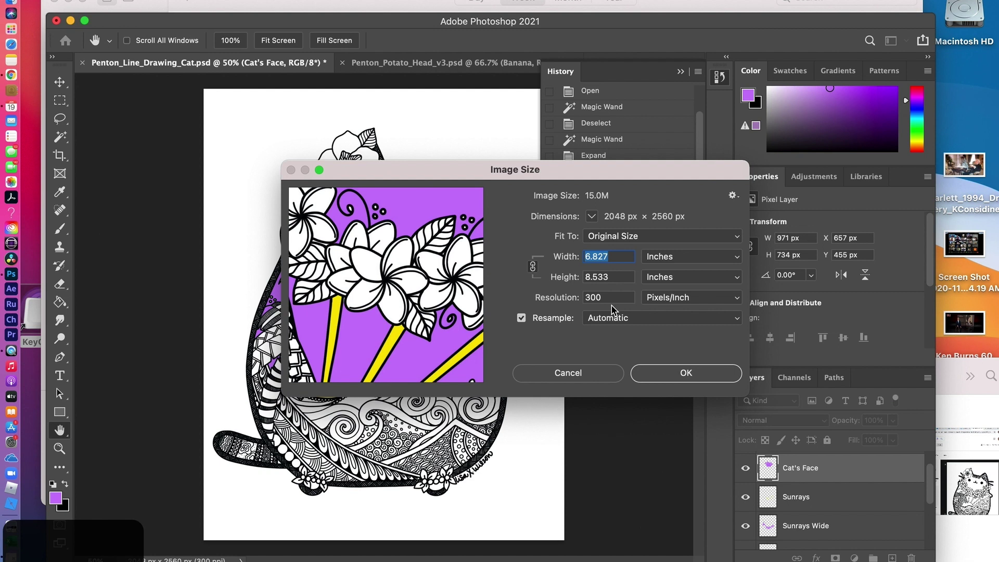
{"action": "left_click", "coordinate": [682, 374]}
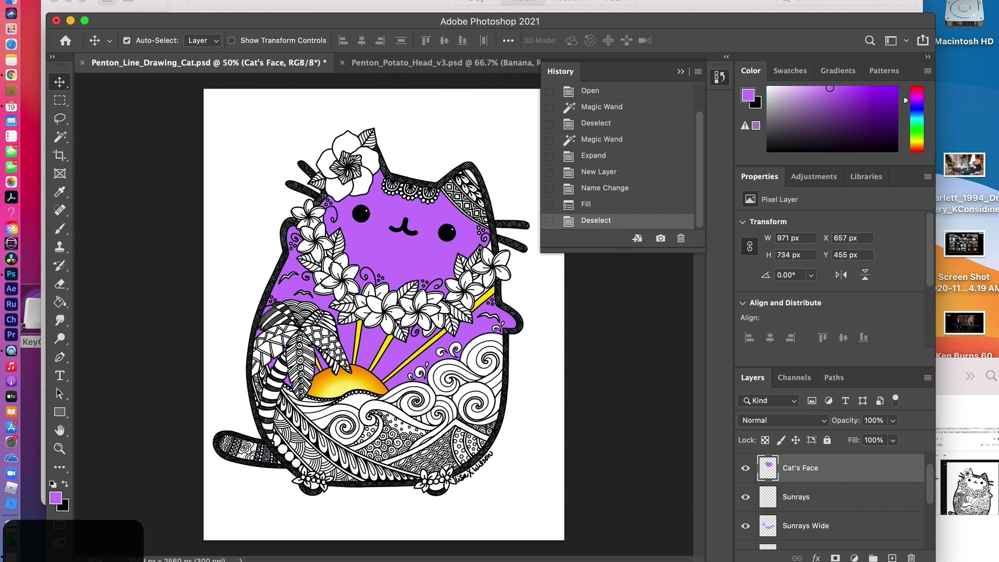
{"action": "left_click", "coordinate": [166, 1]}
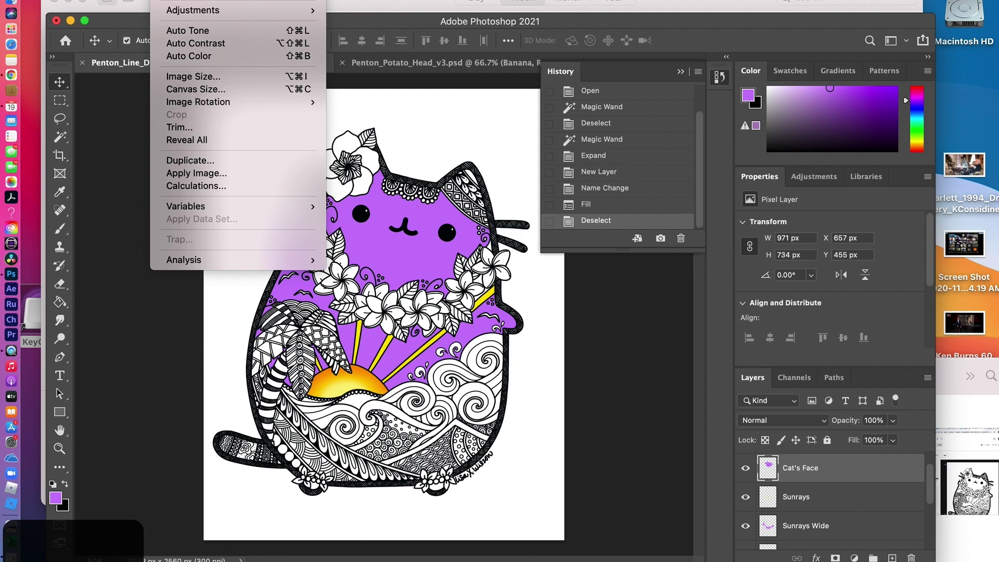
{"action": "left_click", "coordinate": [185, 75]}
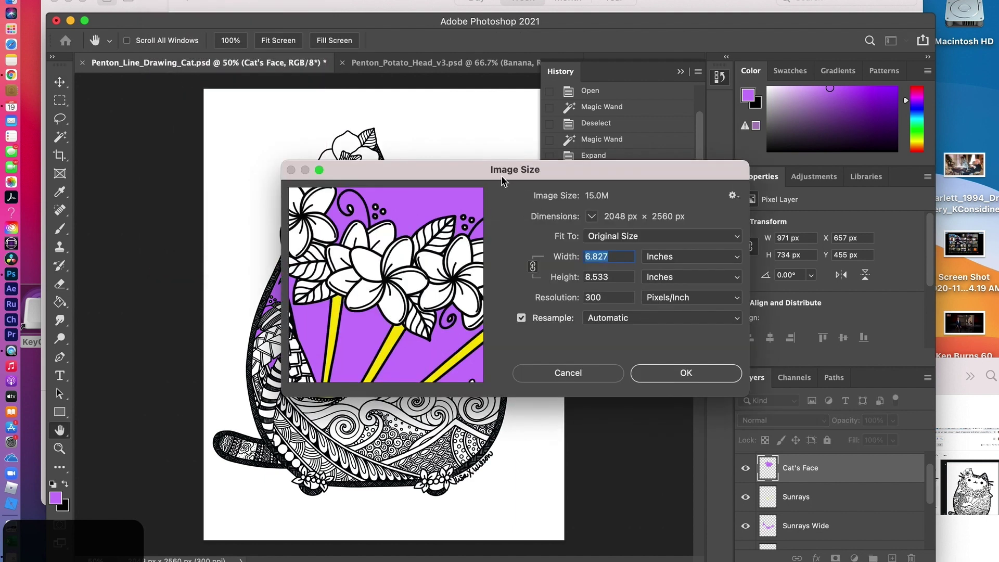
{"action": "left_click_drag", "start_coordinate": [489, 175], "coordinate": [717, 199]}
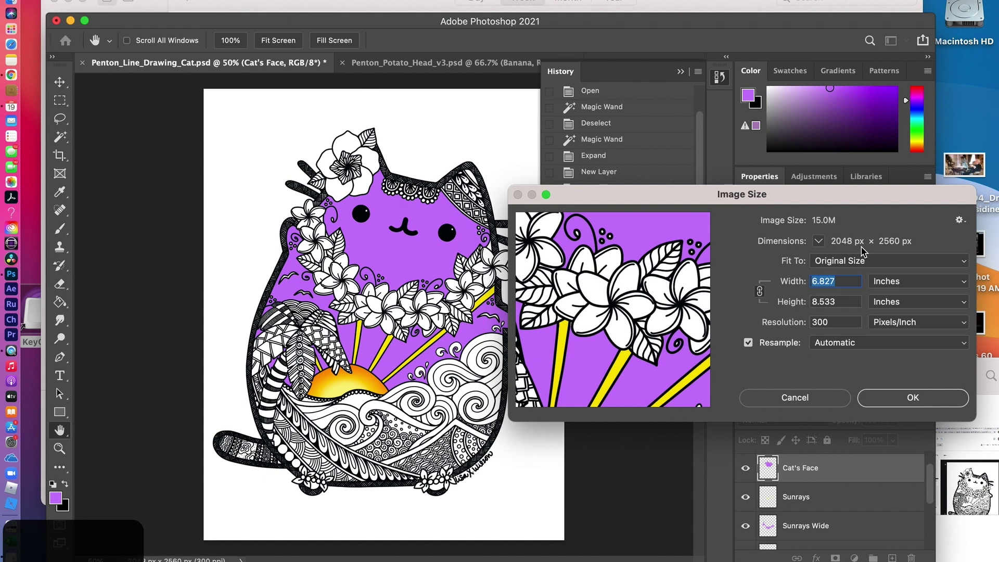
{"action": "left_click", "coordinate": [812, 401]}
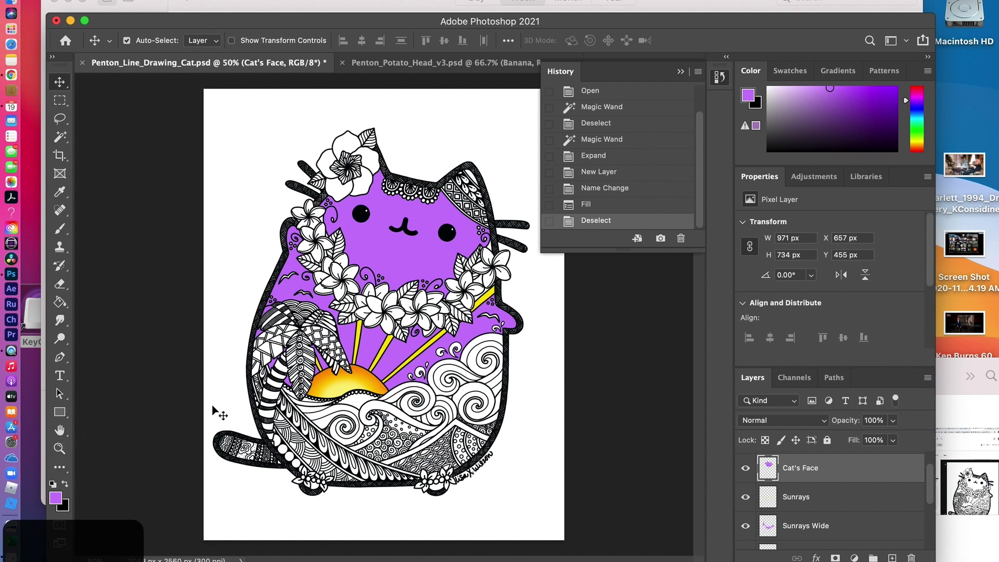
Step: Zoom in on the cat drawing's flower lei, then return to the Penton_Potato_Head_v3 composite
{"action": "key", "text": "z"}
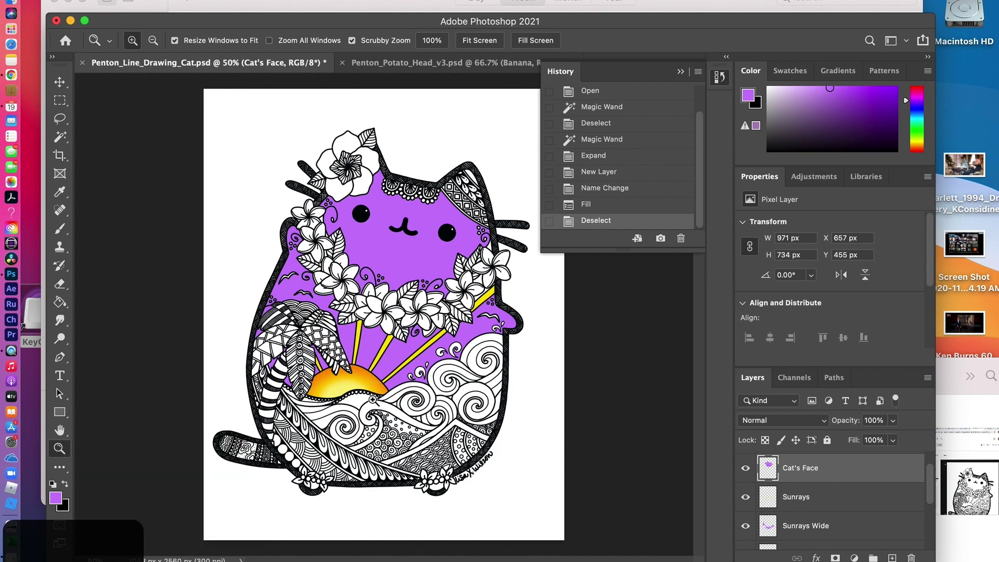
{"action": "left_click_drag", "start_coordinate": [373, 405], "coordinate": [375, 411]}
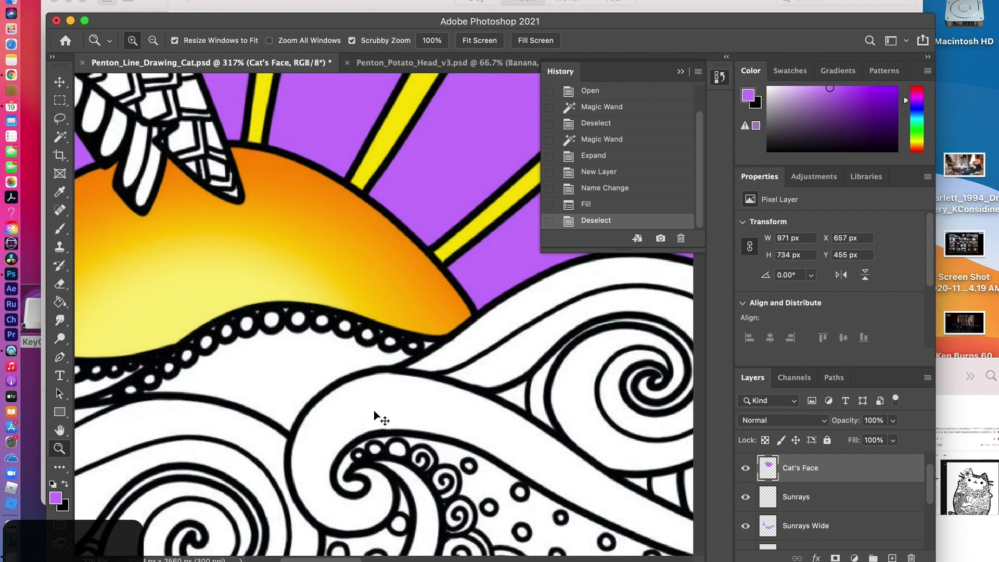
{"action": "key", "text": "super+minus"}
{"action": "key", "text": "super+minus"}
{"action": "key", "text": "super+minus"}
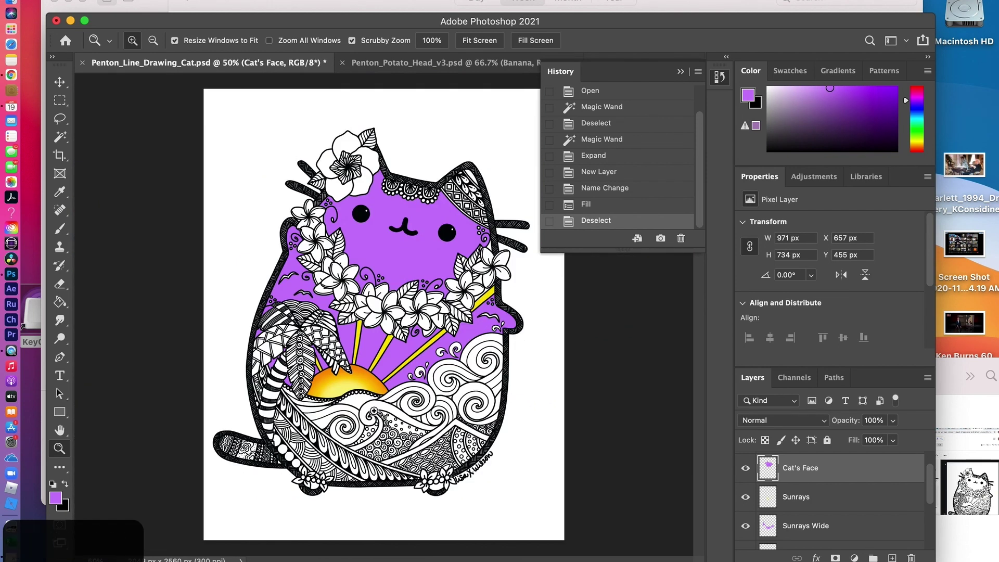
{"action": "key", "text": "super+equal"}
{"action": "key", "text": "super+equal"}
{"action": "key", "text": "super+equal"}
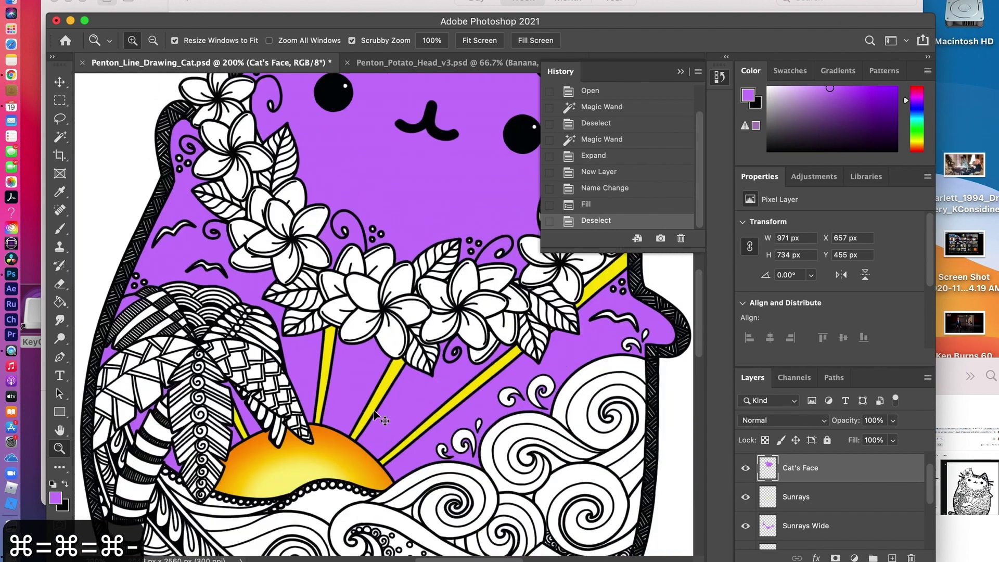
{"action": "key", "text": "super+minus"}
{"action": "key", "text": "super+minus"}
{"action": "key", "text": "super+minus"}
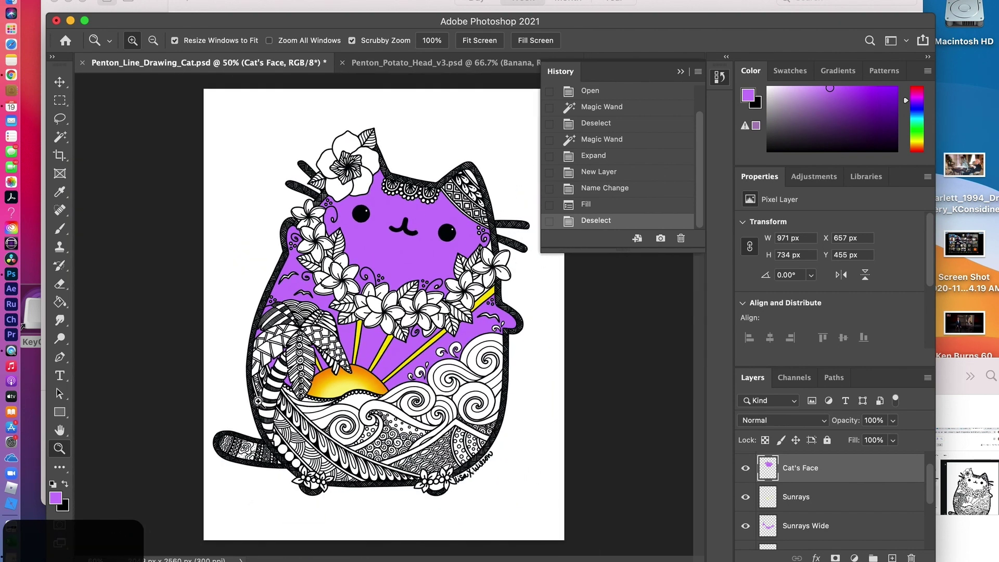
{"action": "left_click", "coordinate": [317, 242]}
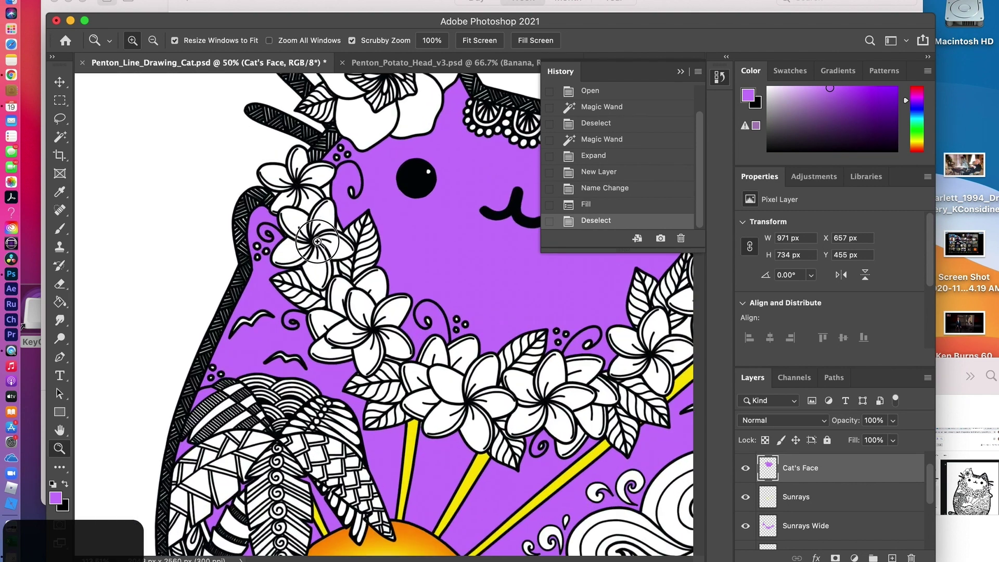
{"action": "left_click", "coordinate": [387, 352]}
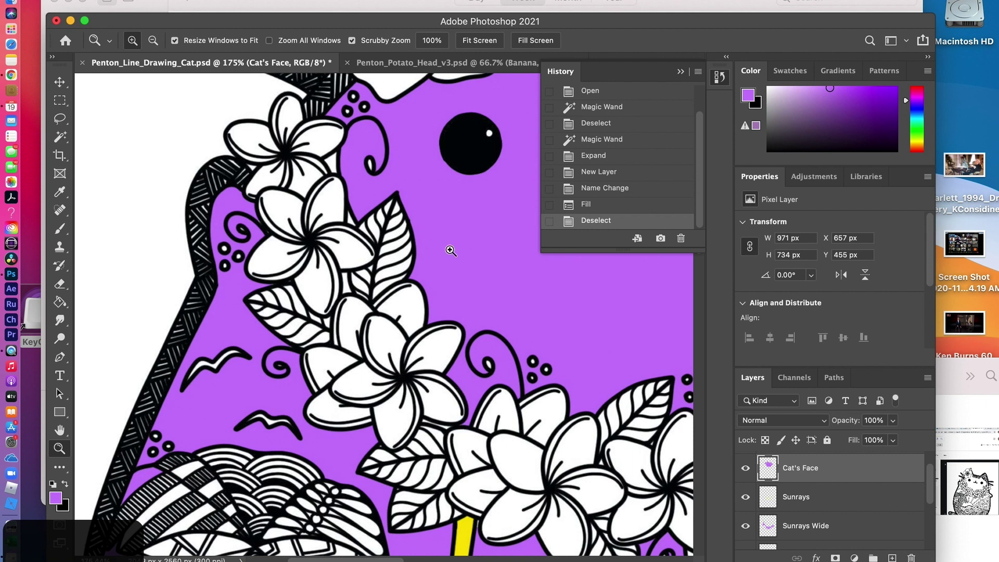
{"action": "left_click", "coordinate": [412, 63]}
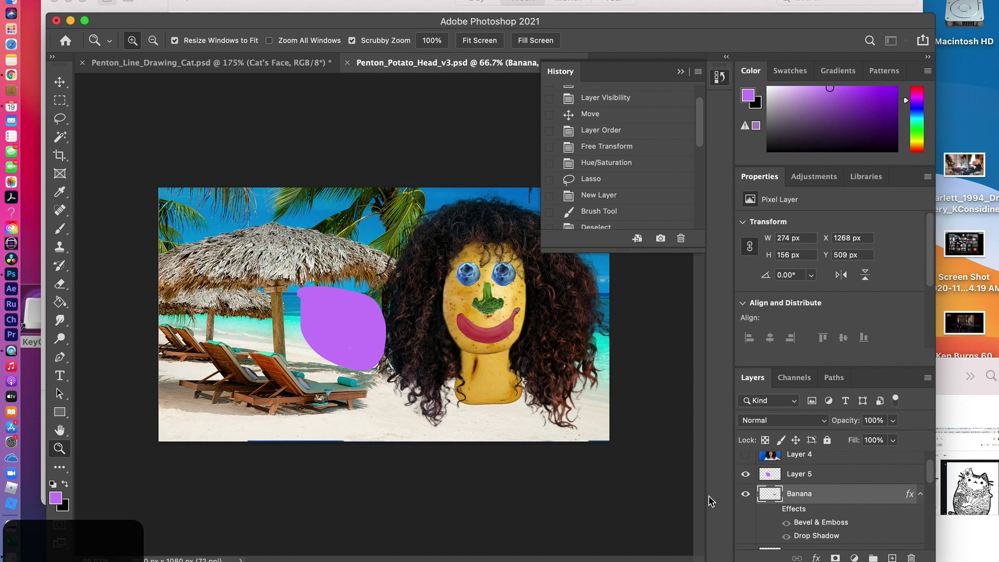
Step: Delete Layer 5 with the stray purple blob and save the composite
{"action": "scroll", "coordinate": [851, 501], "scroll_direction": "up", "scroll_amount": 2}
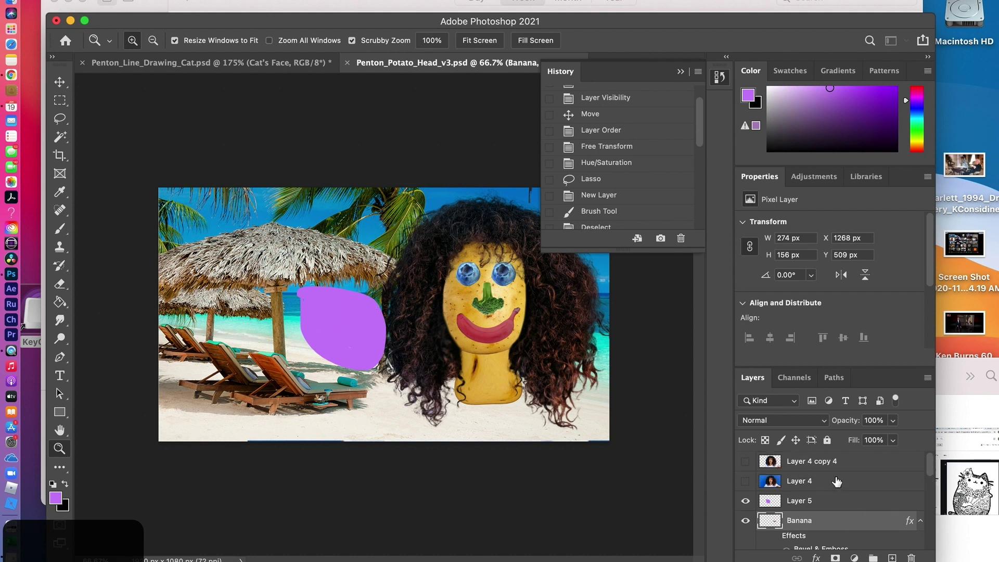
{"action": "left_click", "coordinate": [826, 502]}
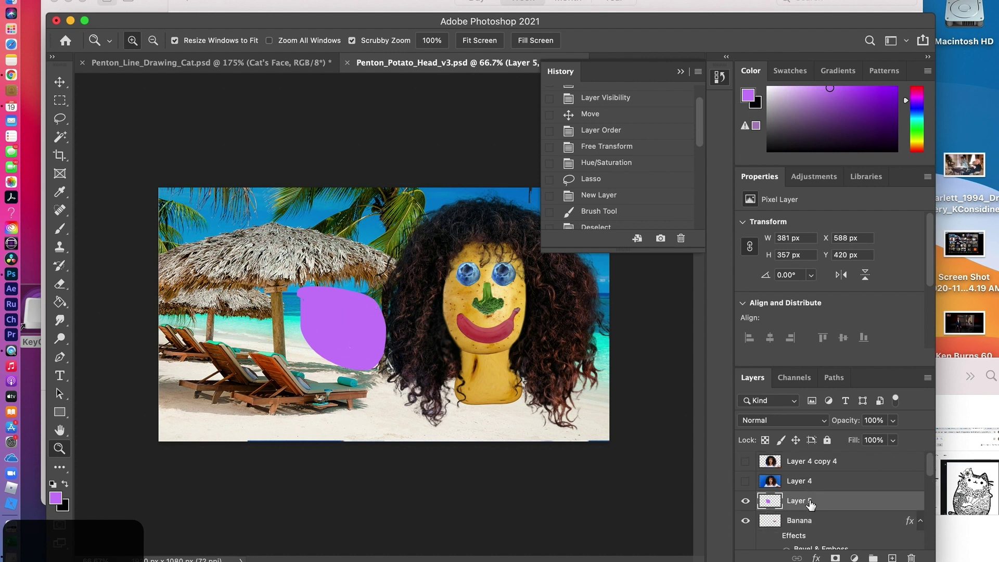
{"action": "left_click", "coordinate": [745, 501]}
{"action": "left_click", "coordinate": [746, 501]}
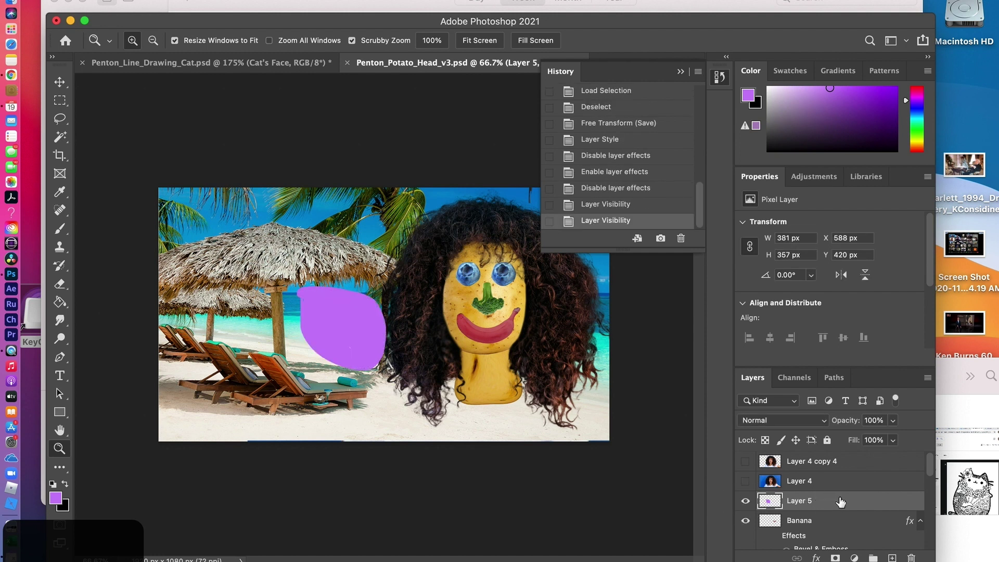
{"action": "left_click_drag", "start_coordinate": [840, 501], "coordinate": [911, 557]}
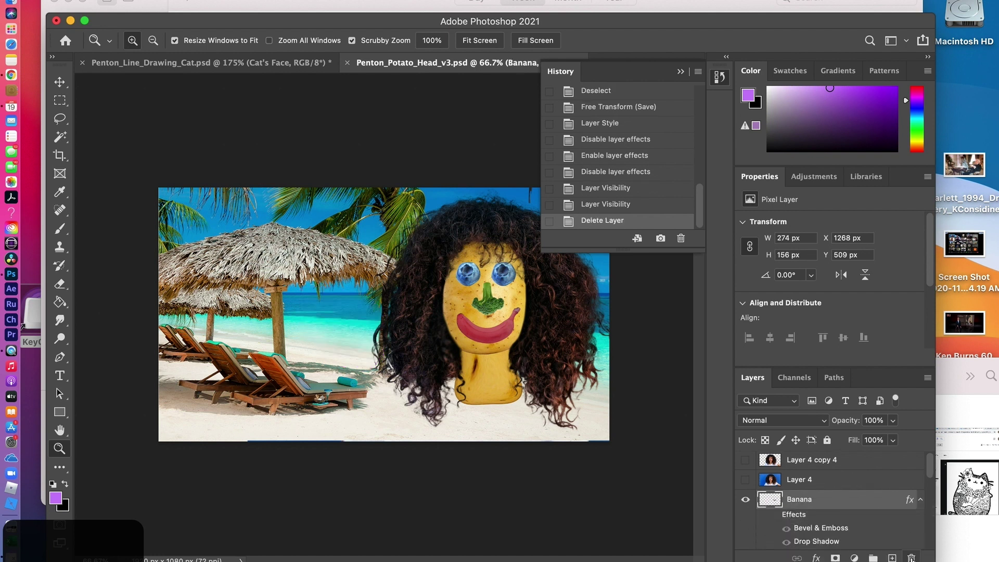
{"action": "key", "text": "super+s"}
{"action": "scroll", "coordinate": [824, 520], "scroll_direction": "down", "scroll_amount": 5}
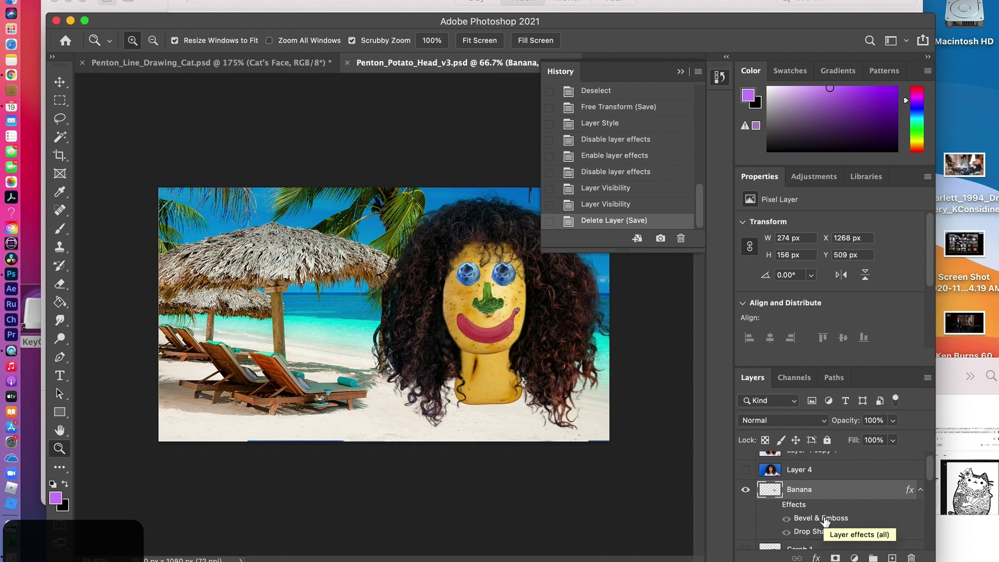
{"action": "scroll", "coordinate": [824, 520], "scroll_direction": "up", "scroll_amount": 5}
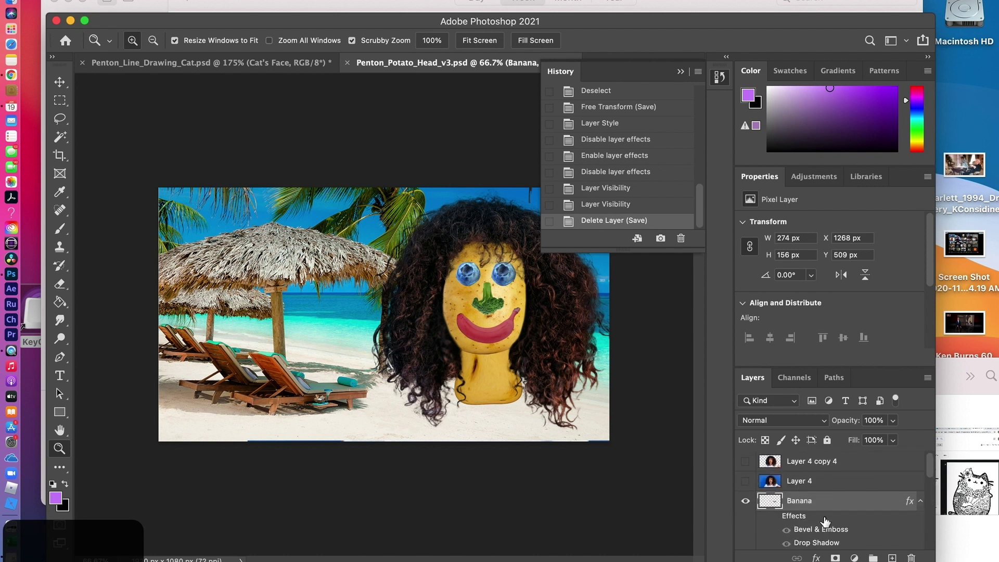
{"action": "scroll", "coordinate": [825, 520], "scroll_direction": "down", "scroll_amount": 5}
{"action": "scroll", "coordinate": [824, 520], "scroll_direction": "down", "scroll_amount": 5}
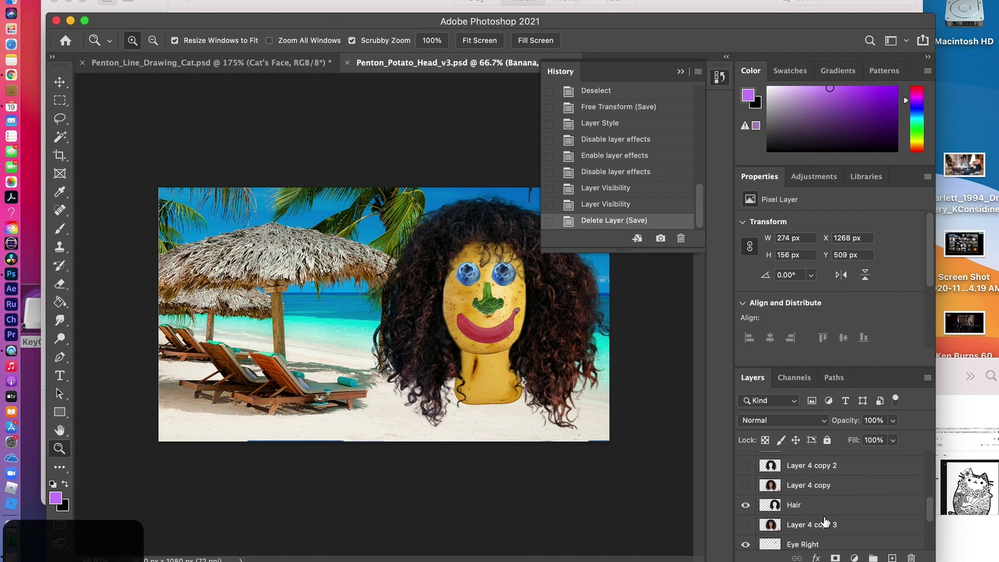
{"action": "left_click_drag", "start_coordinate": [818, 516], "coordinate": [892, 557]}
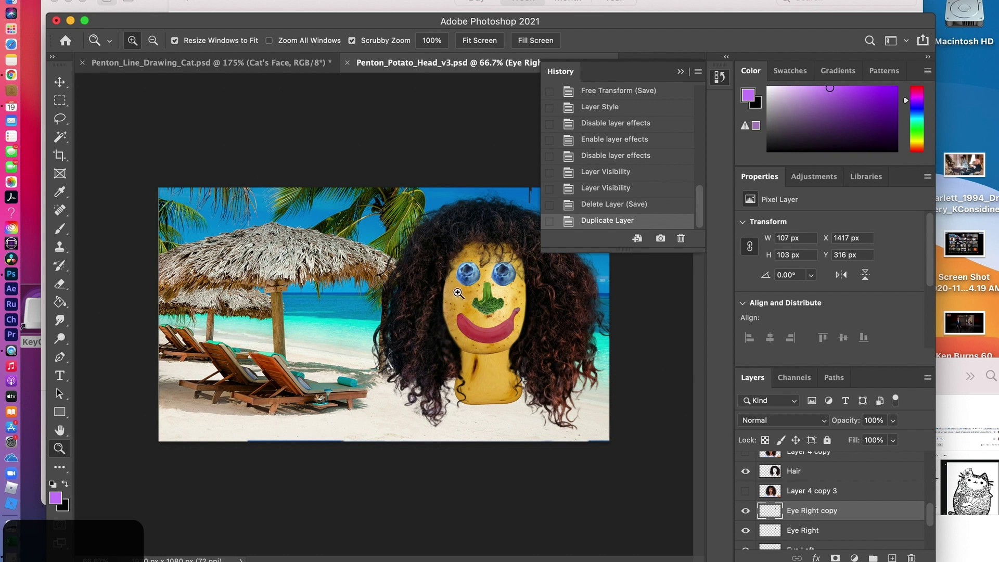
{"action": "key", "text": "v"}
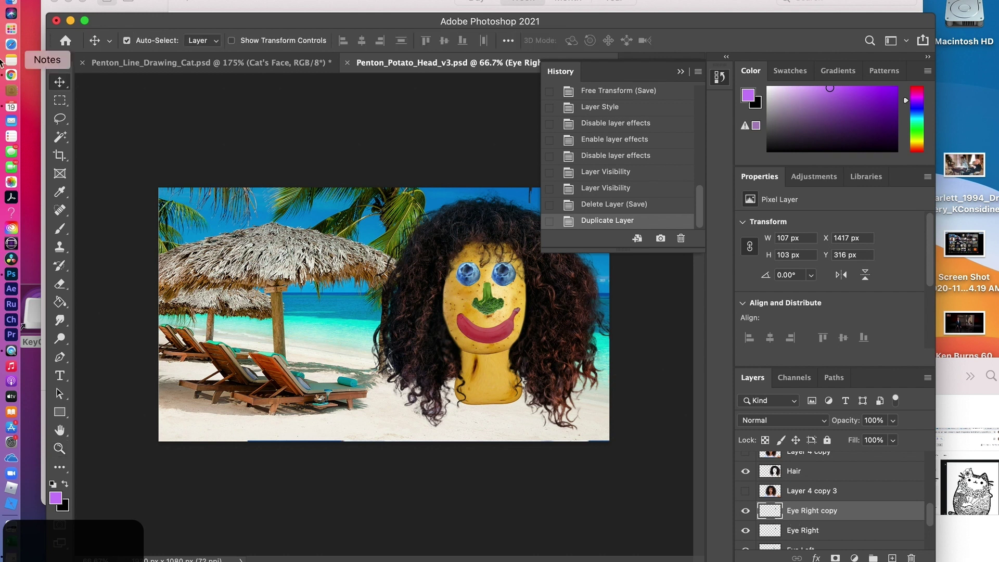
{"action": "mouse_move", "coordinate": [468, 276]}
{"action": "left_mouse_down"}
{"action": "mouse_move", "coordinate": [487, 263]}
{"action": "mouse_move", "coordinate": [471, 277]}
{"action": "left_mouse_up"}
{"action": "key", "text": "super+z"}
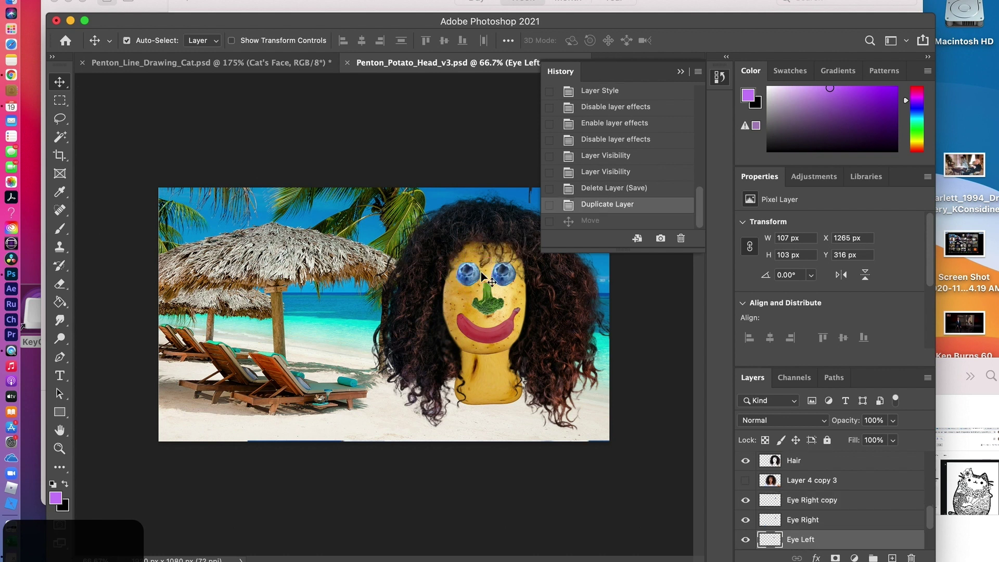
{"action": "left_click", "coordinate": [801, 501]}
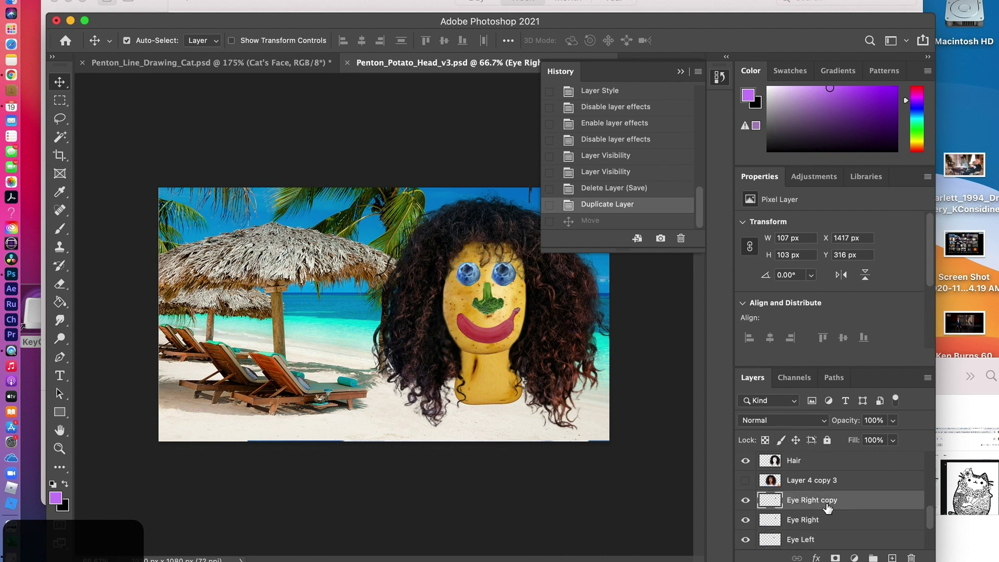
{"action": "left_click_drag", "start_coordinate": [503, 276], "coordinate": [486, 255]}
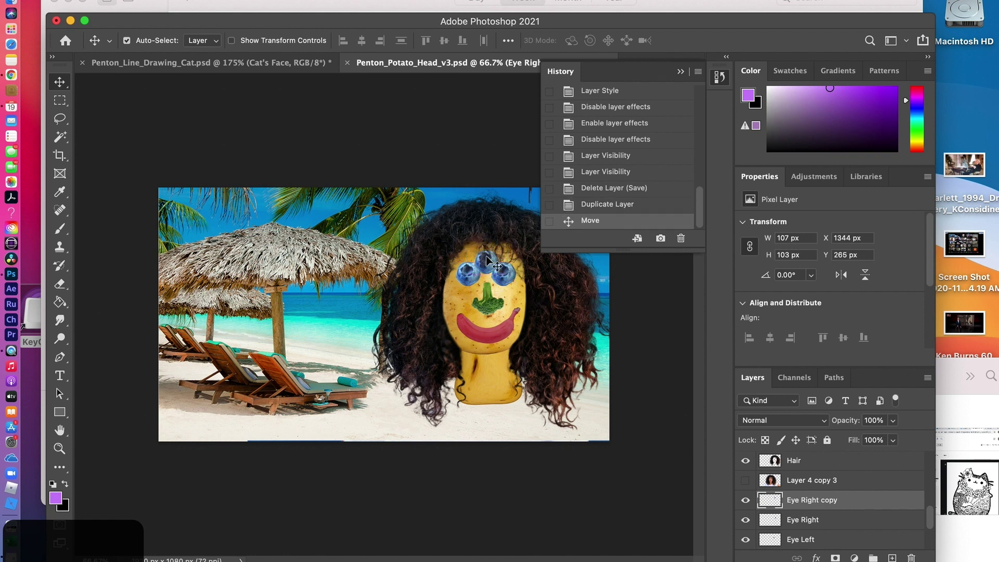
{"action": "left_click", "coordinate": [869, 500]}
{"action": "left_click_drag", "start_coordinate": [870, 500], "coordinate": [910, 558]}
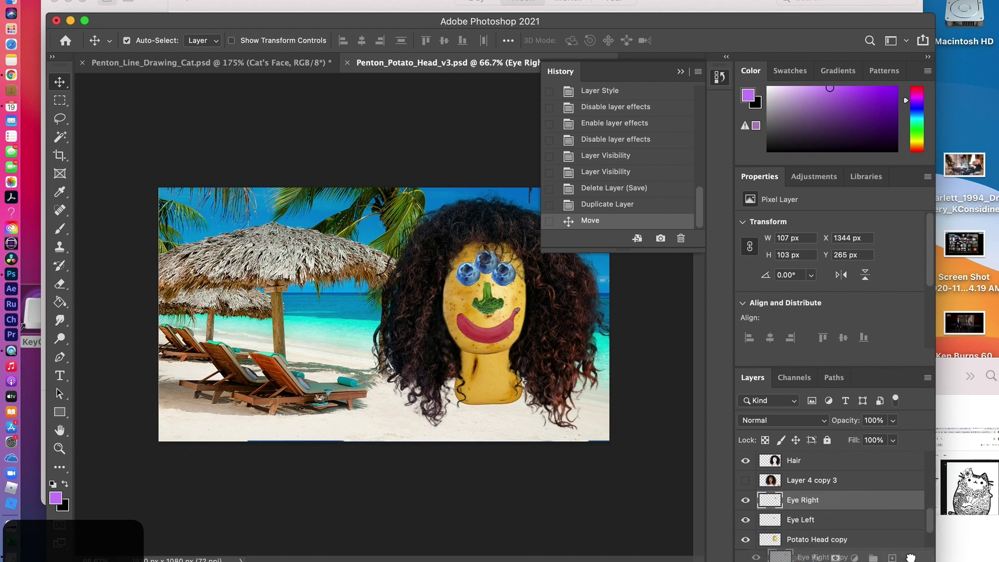
{"action": "key", "text": "super+s"}
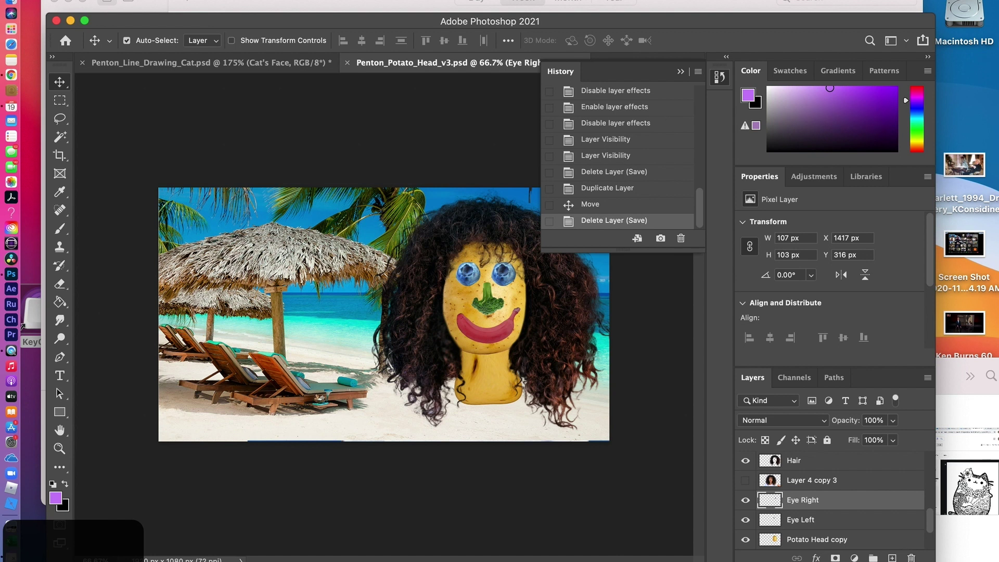
Step: Reset the colours to default black and white and swap foreground and background
{"action": "left_click", "coordinate": [53, 485]}
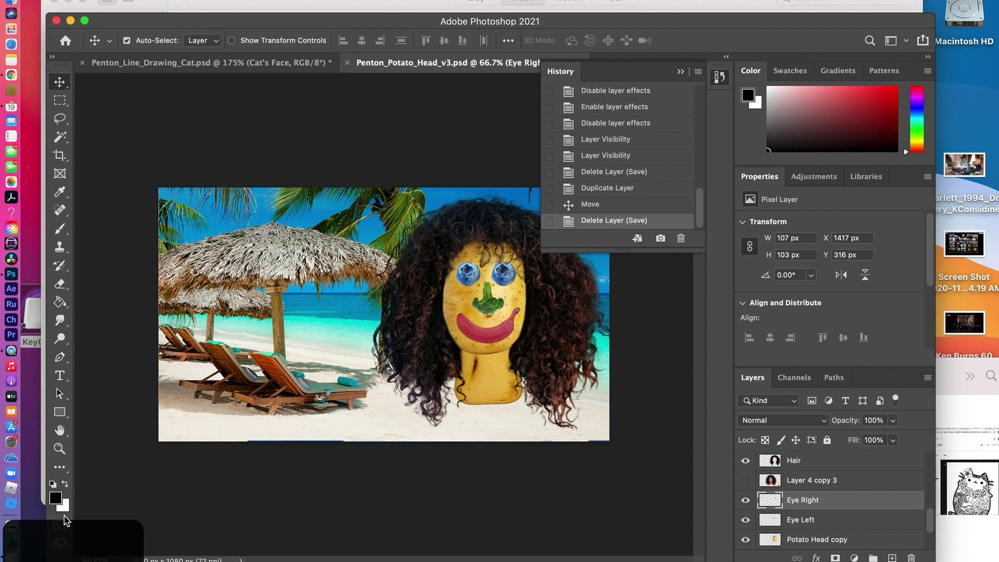
{"action": "left_click", "coordinate": [65, 484]}
{"action": "left_click", "coordinate": [65, 483]}
{"action": "left_click", "coordinate": [65, 484]}
{"action": "left_click", "coordinate": [55, 498]}
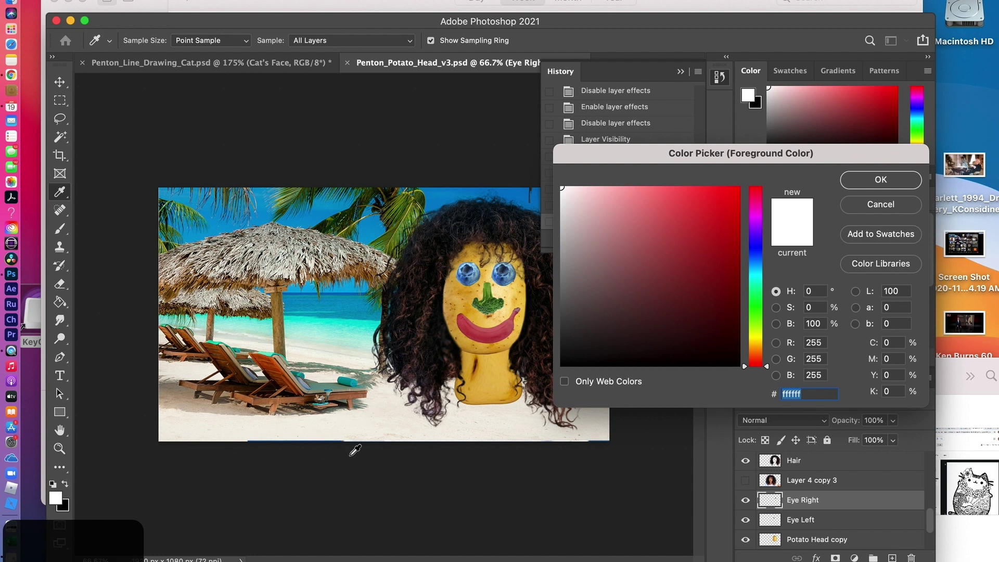
{"action": "left_click", "coordinate": [869, 206]}
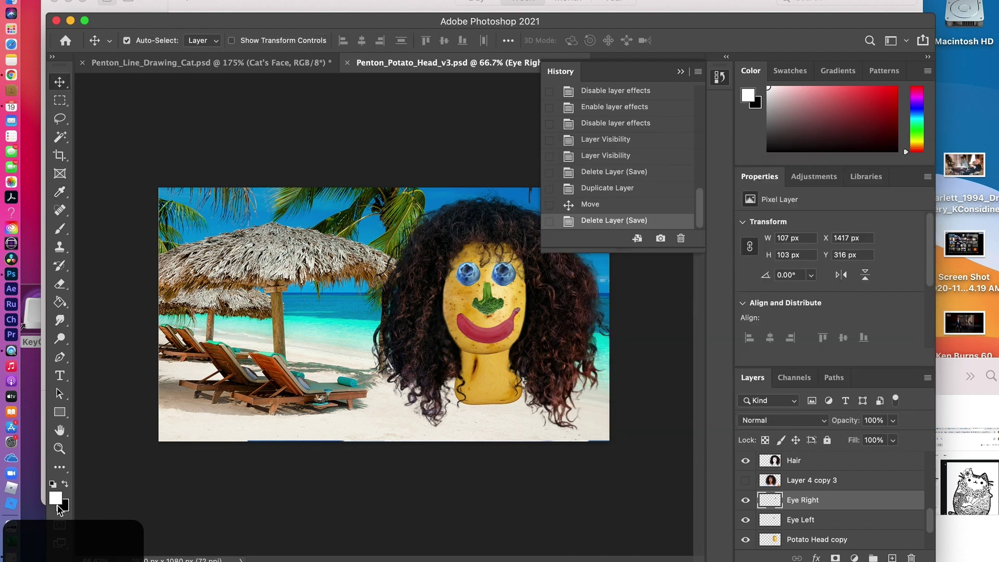
{"action": "left_click", "coordinate": [65, 483]}
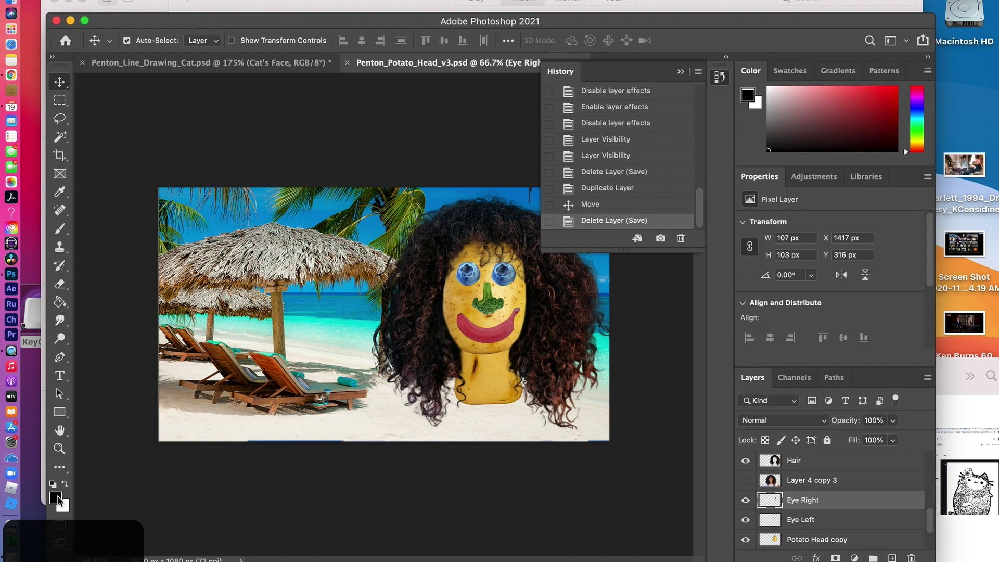
Step: Try red and green foreground colours in the Color Picker, then cancel to keep black
{"action": "left_click", "coordinate": [55, 497]}
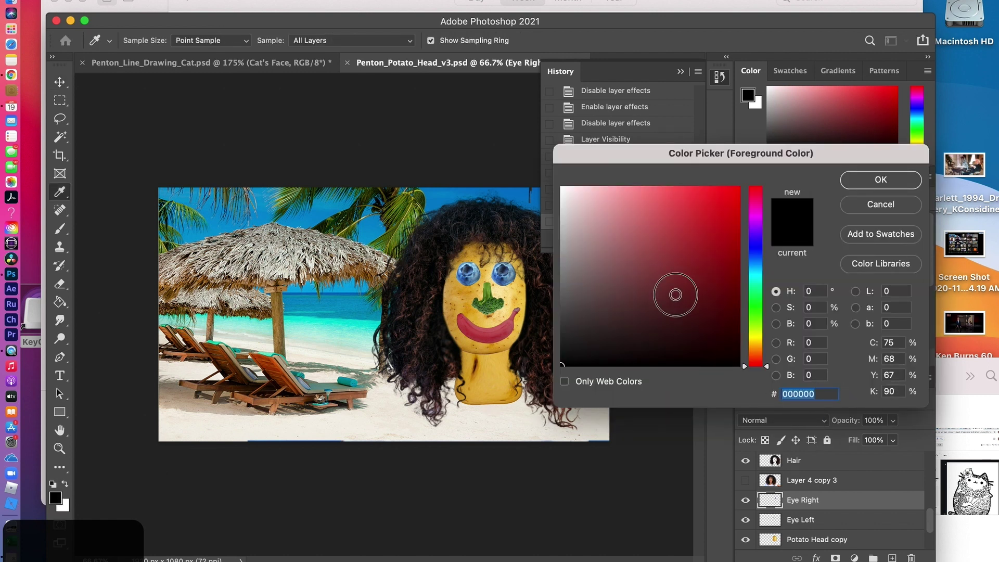
{"action": "left_click", "coordinate": [676, 295]}
{"action": "left_click", "coordinate": [697, 236]}
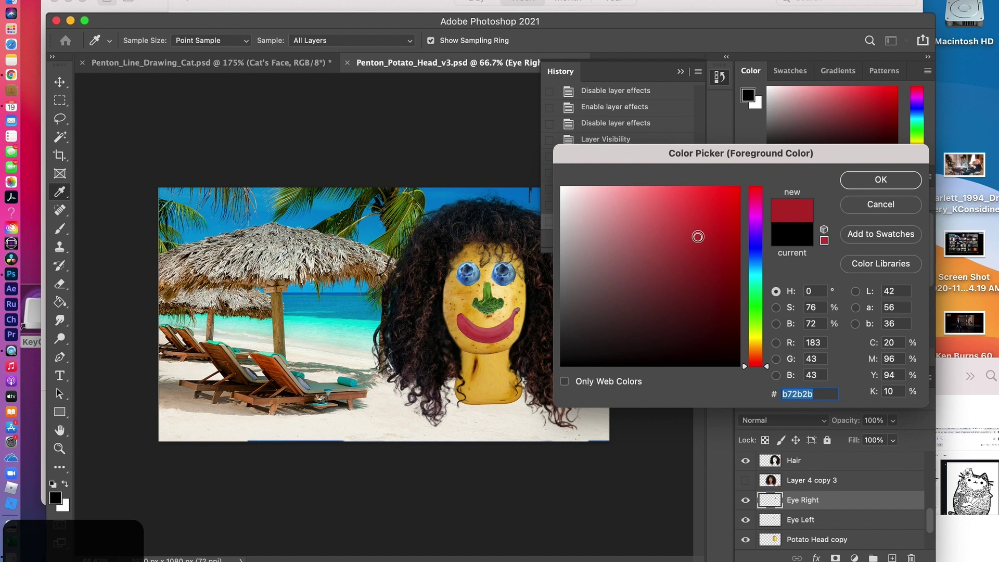
{"action": "left_click", "coordinate": [759, 310]}
{"action": "left_click", "coordinate": [674, 275]}
{"action": "left_click", "coordinate": [646, 238]}
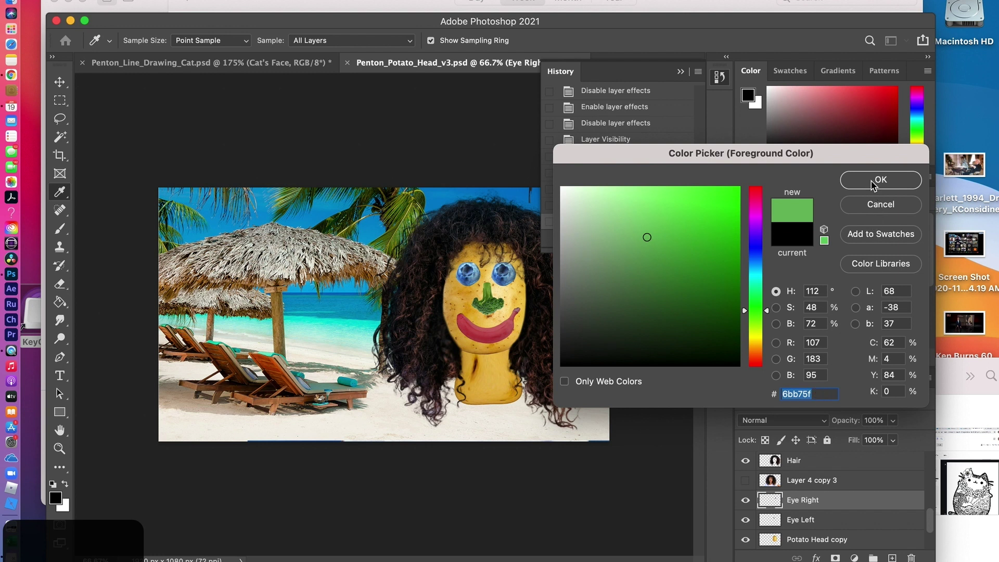
{"action": "left_click", "coordinate": [874, 204]}
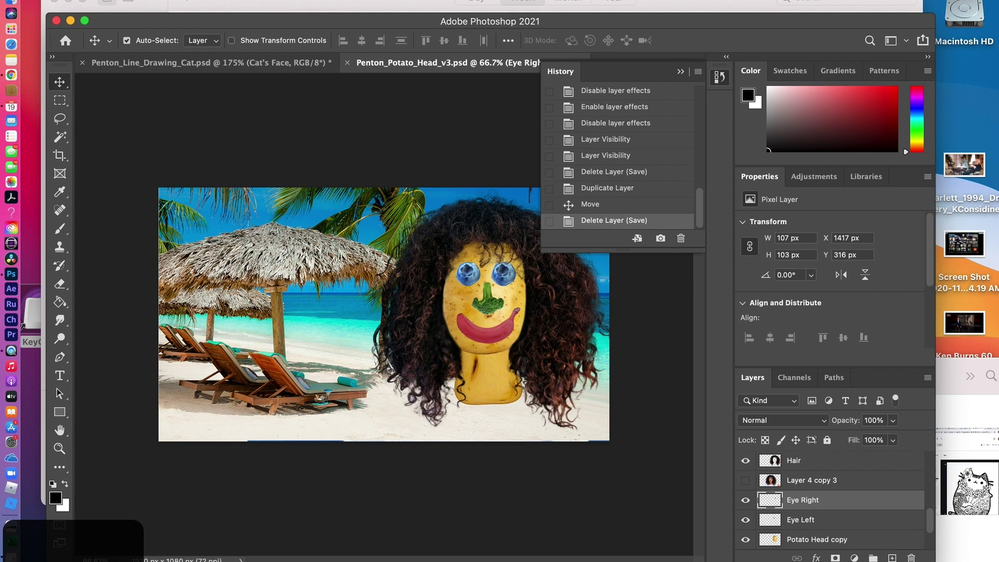
{"action": "key", "text": "super+Tab"}
{"action": "key", "text": "super+Tab"}
{"action": "key", "text": "super+Tab"}
{"action": "key", "text": "super+Tab"}
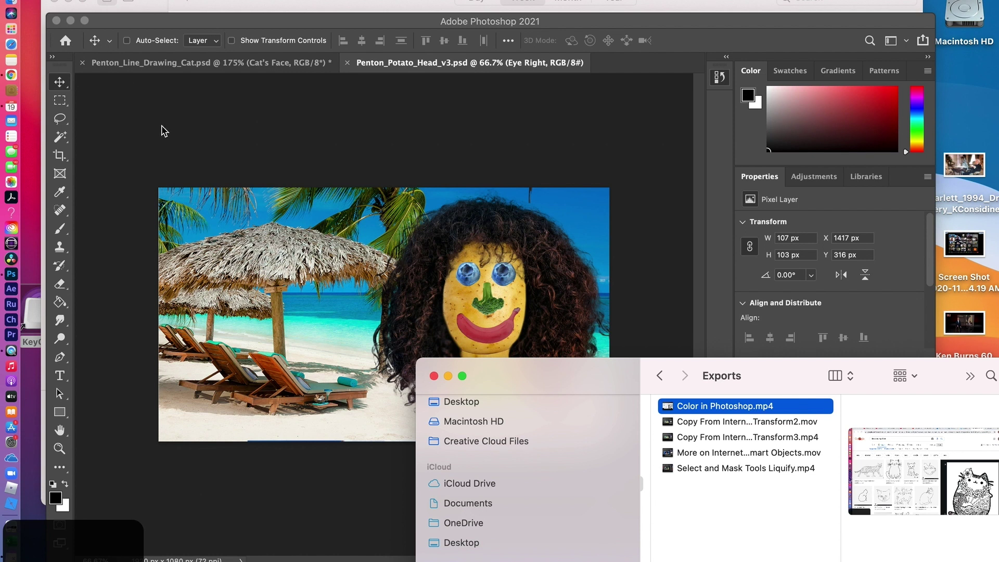
{"action": "left_click_drag", "start_coordinate": [531, 382], "coordinate": [404, 256]}
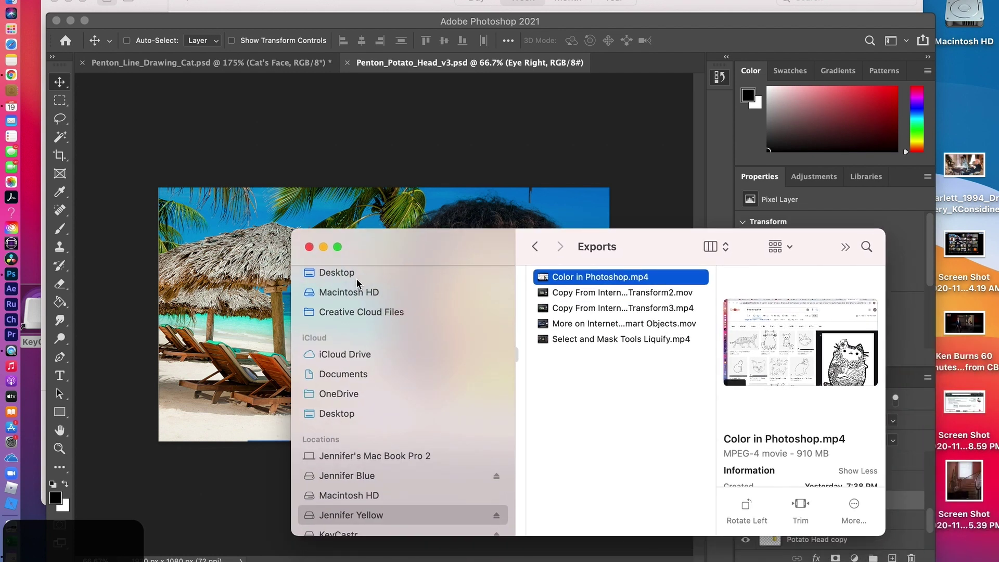
{"action": "left_click", "coordinate": [349, 292]}
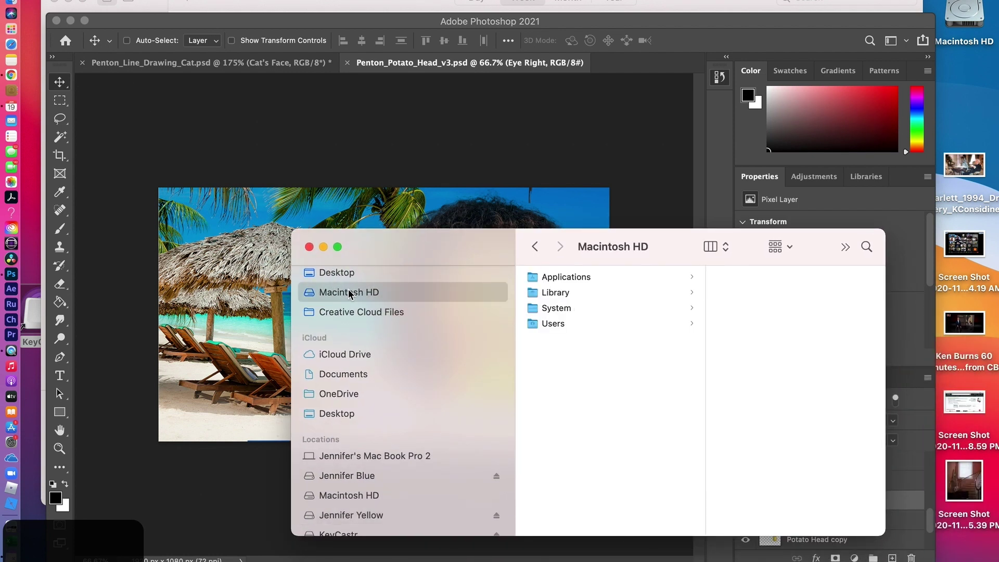
{"action": "key", "text": "super+i"}
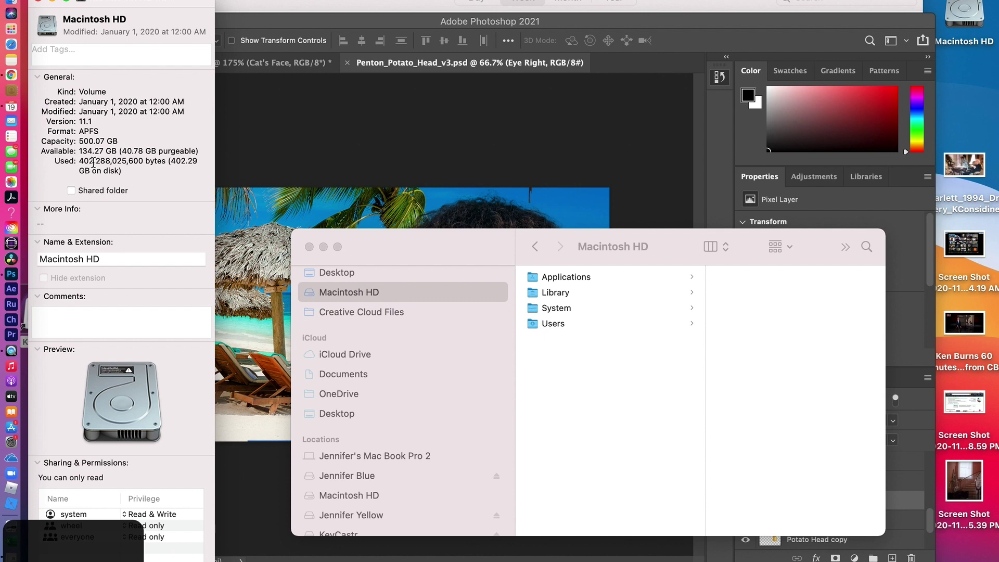
{"action": "left_click", "coordinate": [38, 2]}
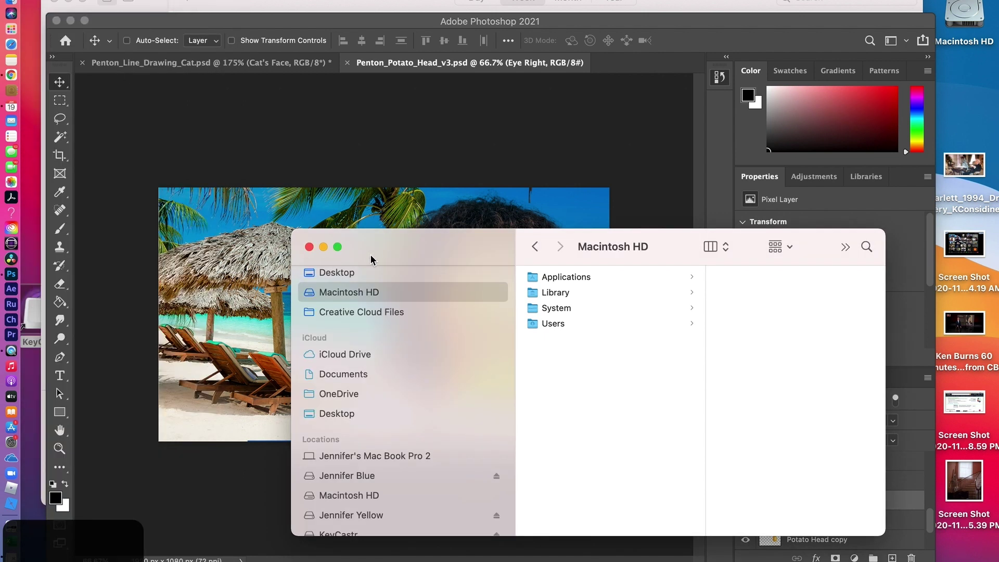
{"action": "left_click", "coordinate": [309, 247]}
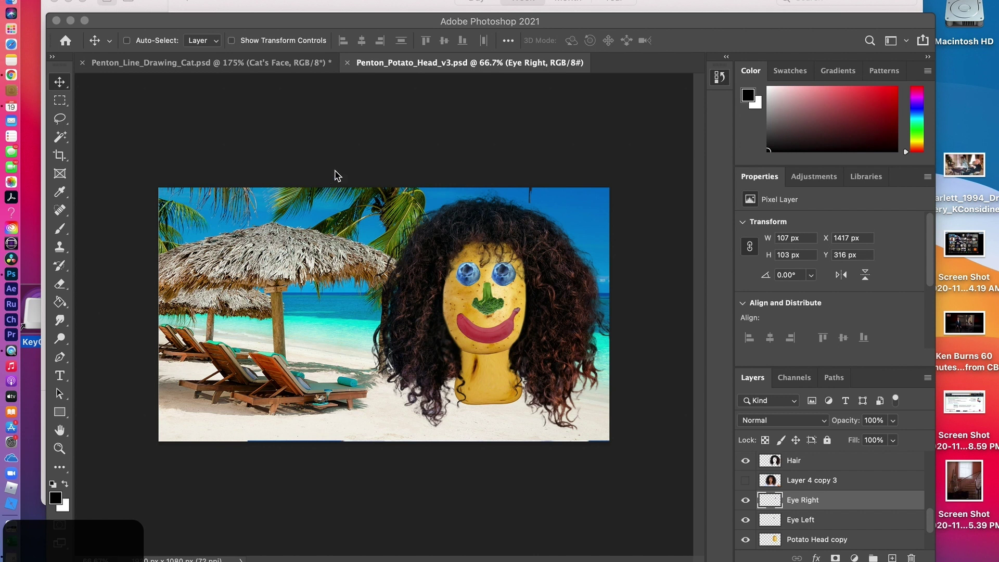
{"action": "key", "text": "super+Tab"}
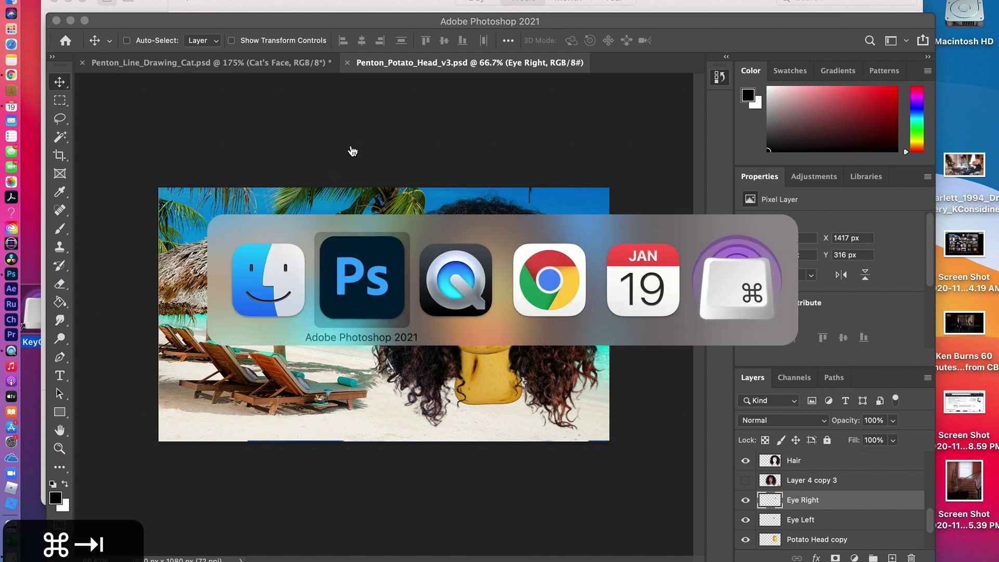